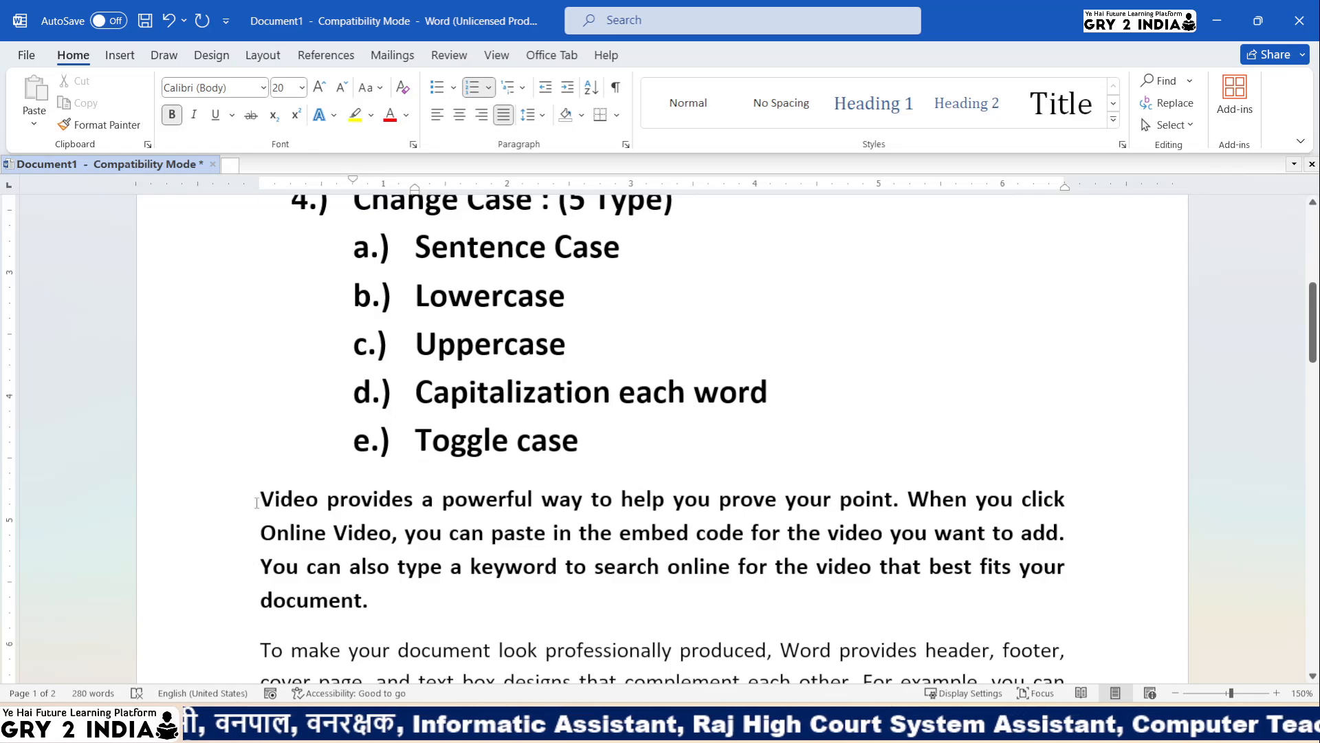
# - Colour the opening V of 'Video' and W of 'When' red in the sample paragraph
pyautogui.moveTo(303, 497); pyautogui.dragTo(903, 504)
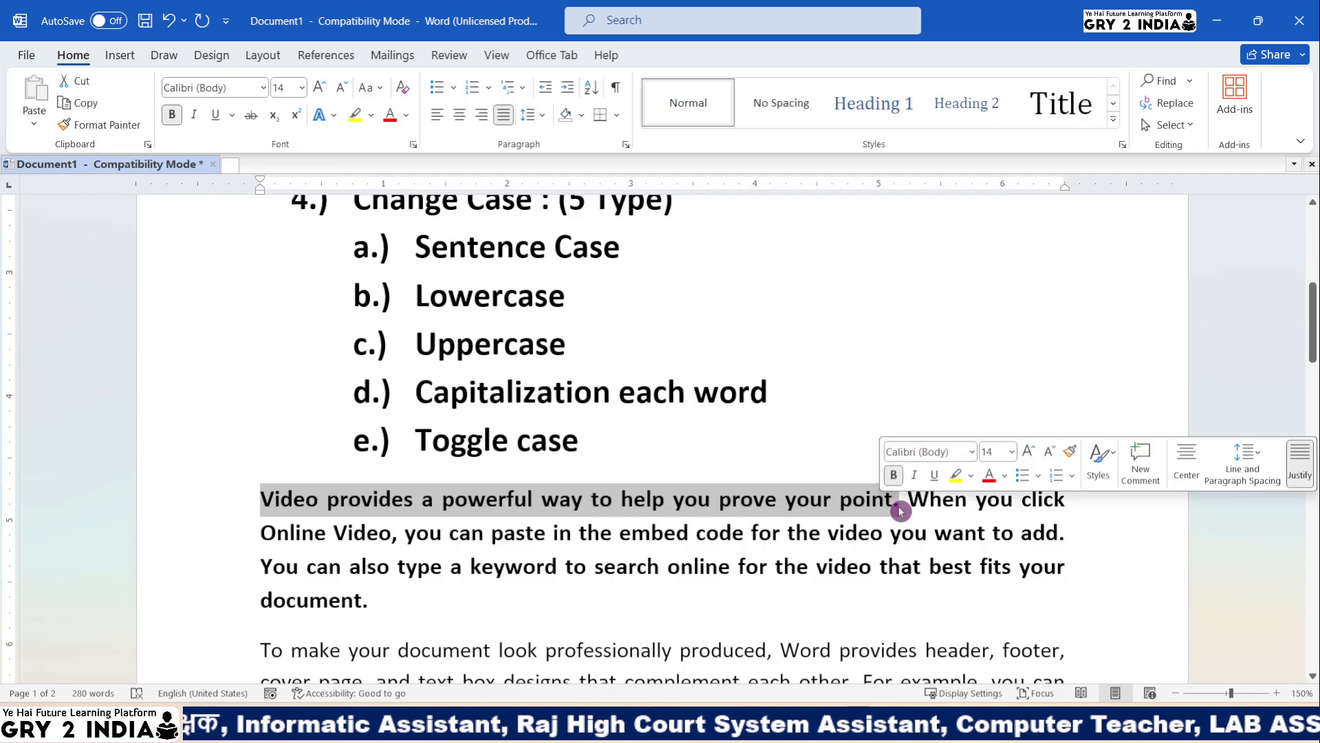
pyautogui.click(441, 504)
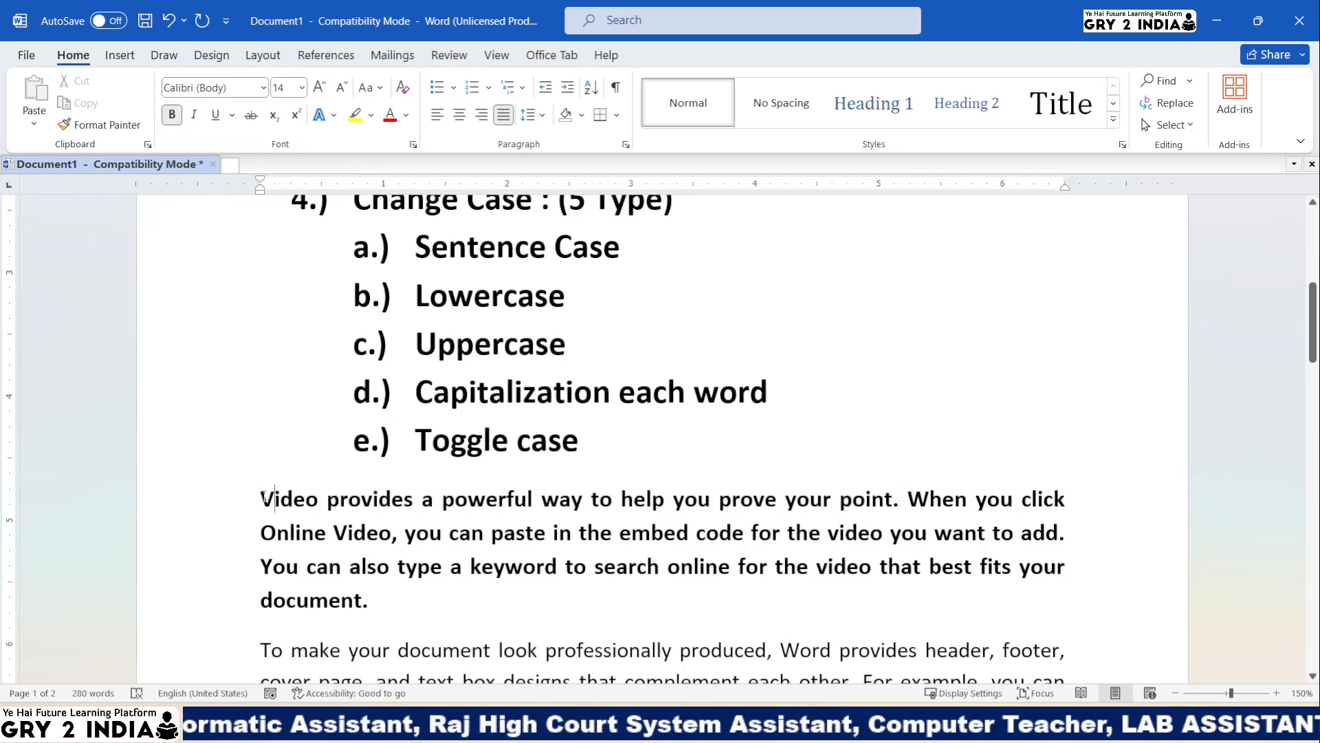
pyautogui.moveTo(261, 496); pyautogui.dragTo(274, 496)
pyautogui.click(390, 115)
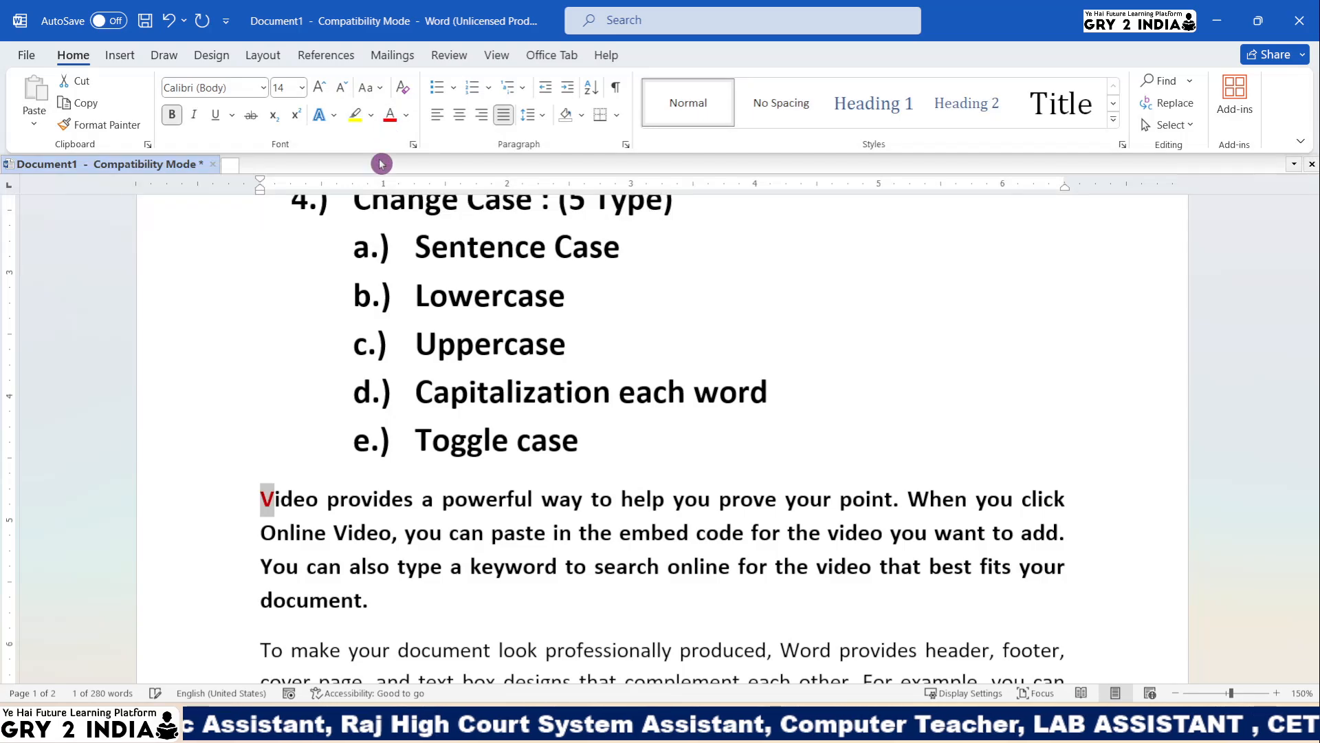
pyautogui.click(620, 532)
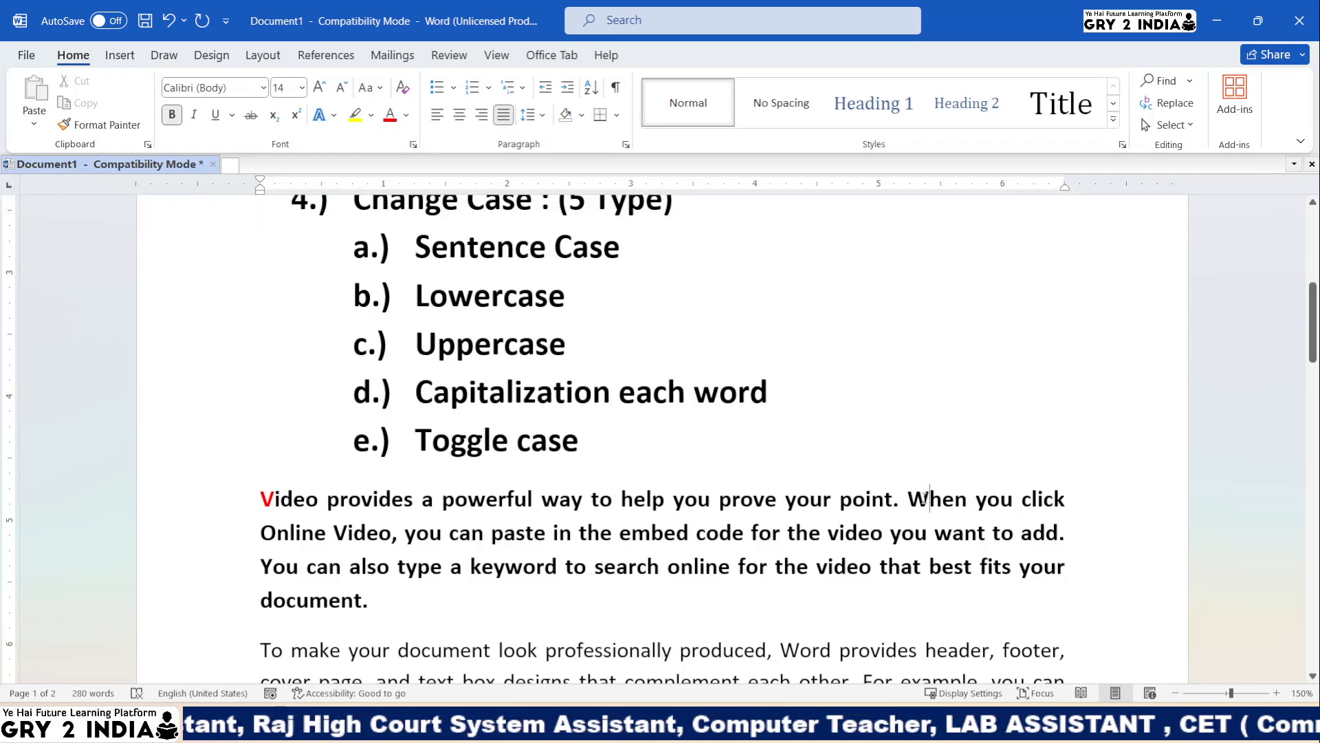
pyautogui.moveTo(929, 498); pyautogui.dragTo(908, 498)
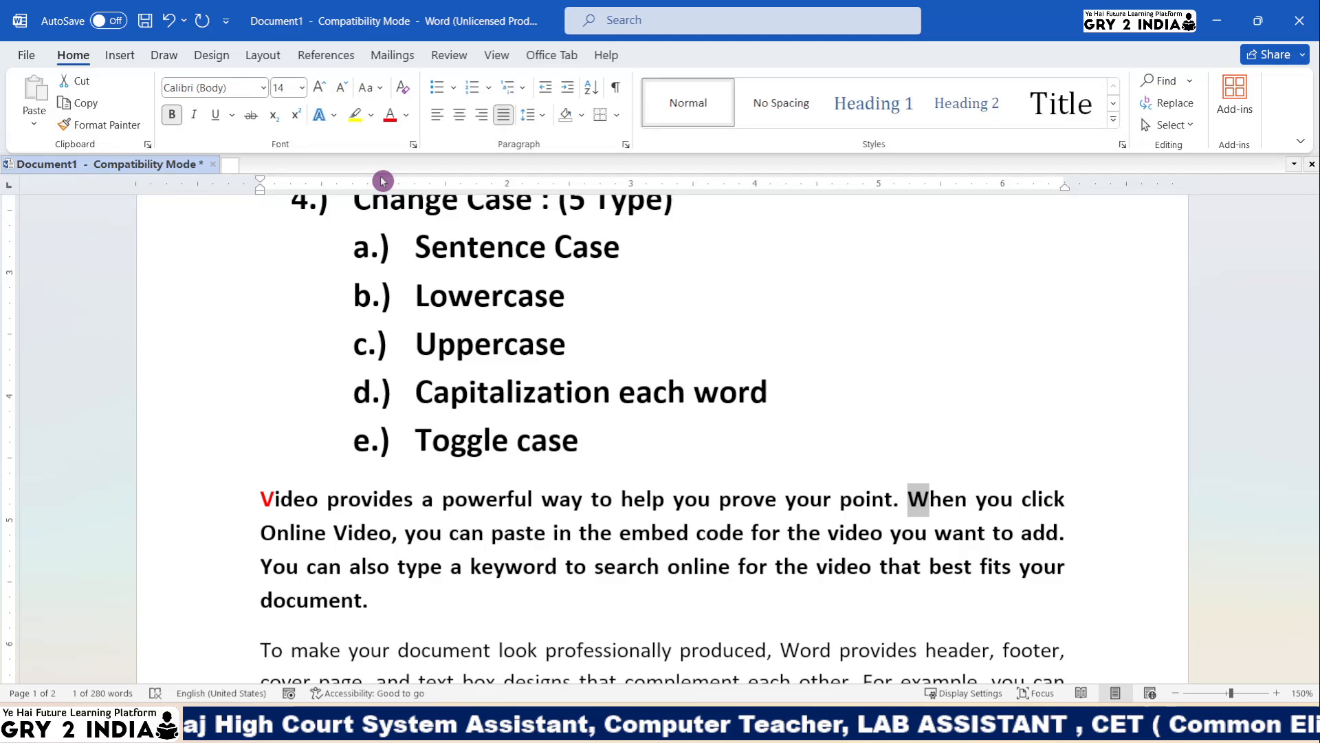
pyautogui.click(390, 115)
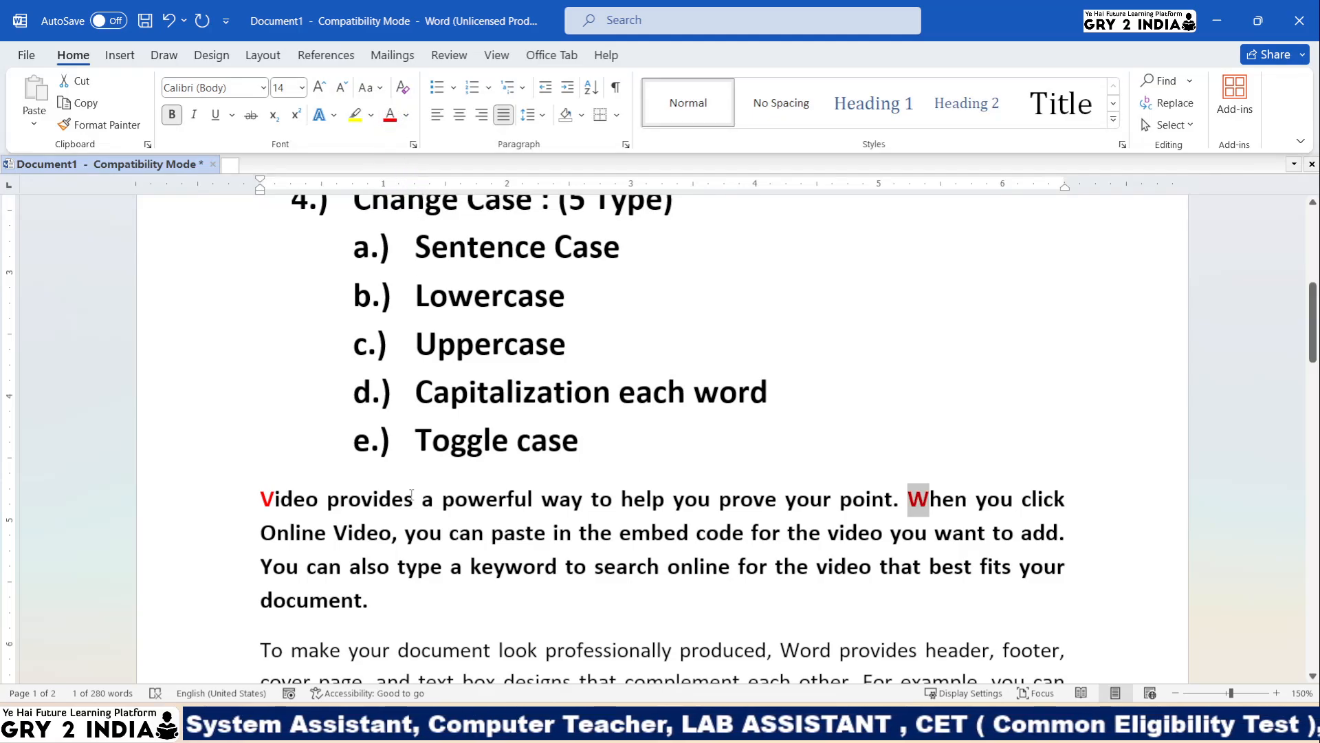
pyautogui.click(487, 506)
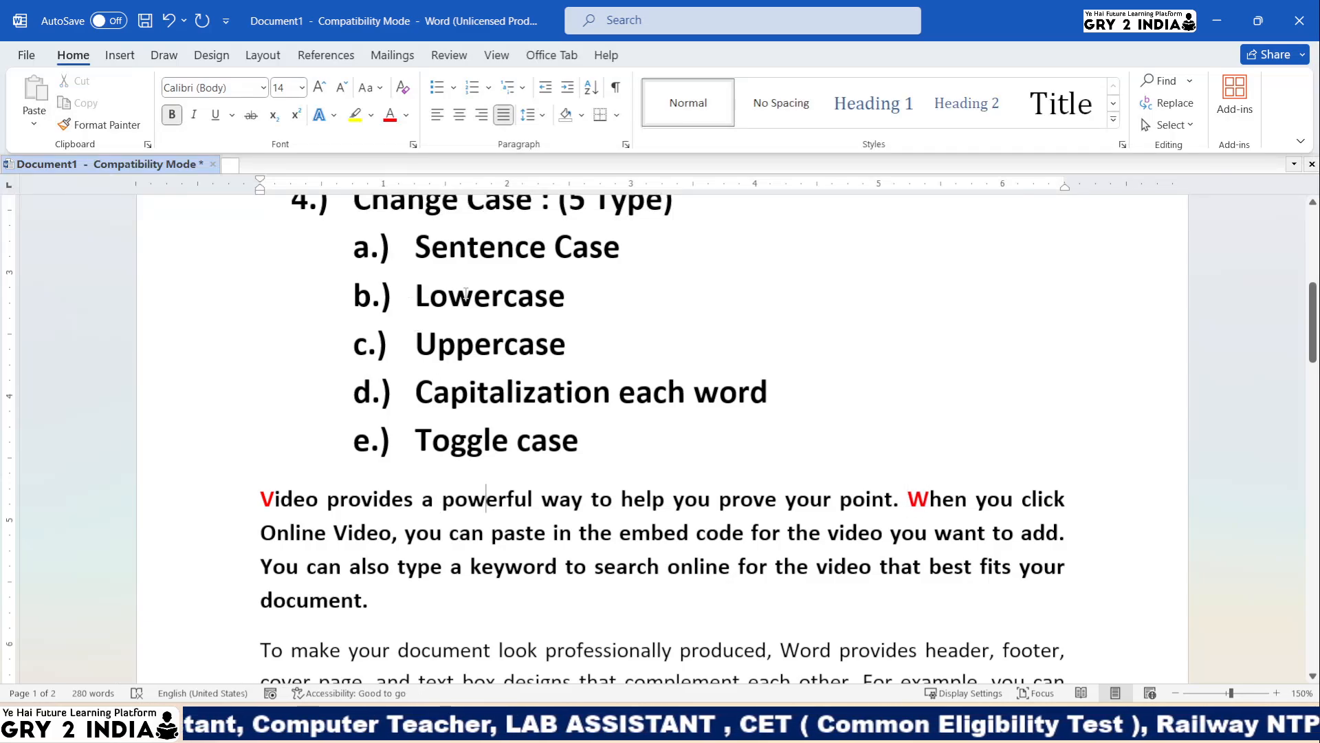
pyautogui.moveTo(245, 500); pyautogui.dragTo(372, 603)
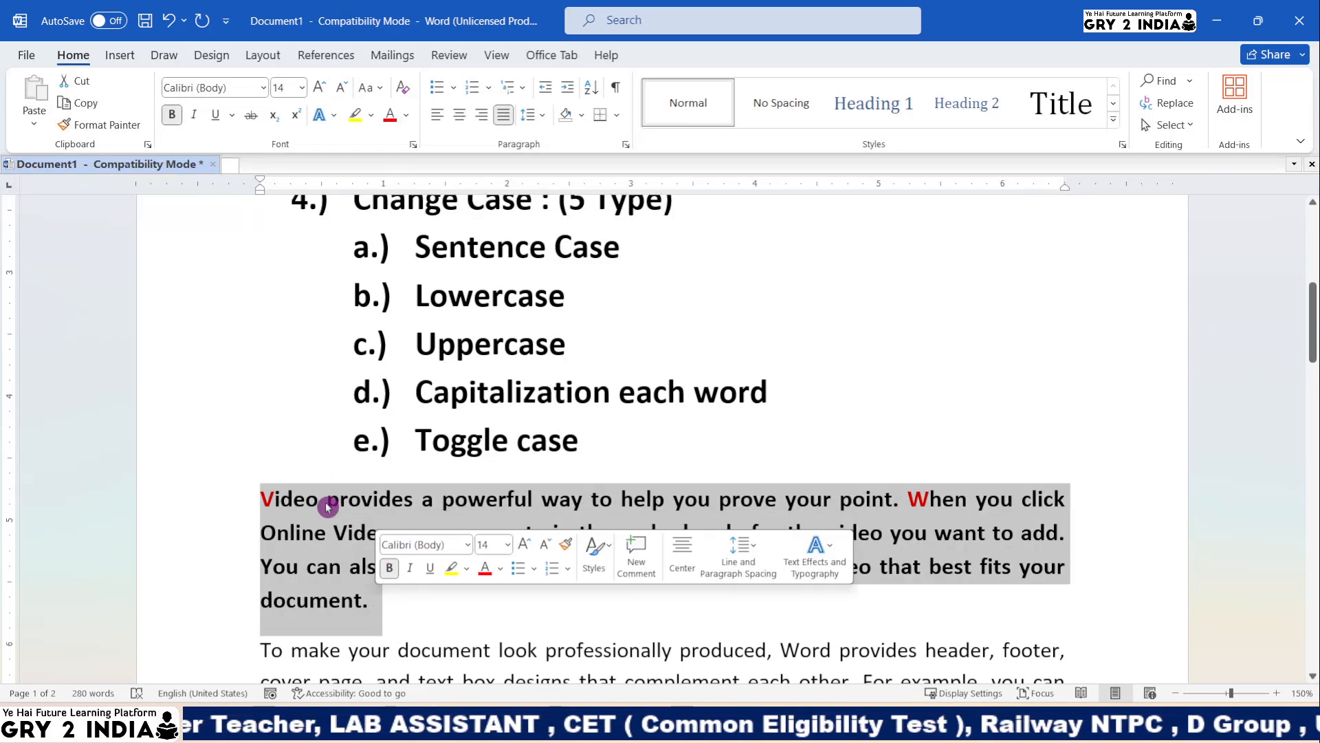
# - Select the sample paragraph and apply Sentence case to it
pyautogui.click(315, 531)
pyautogui.click(372, 88)
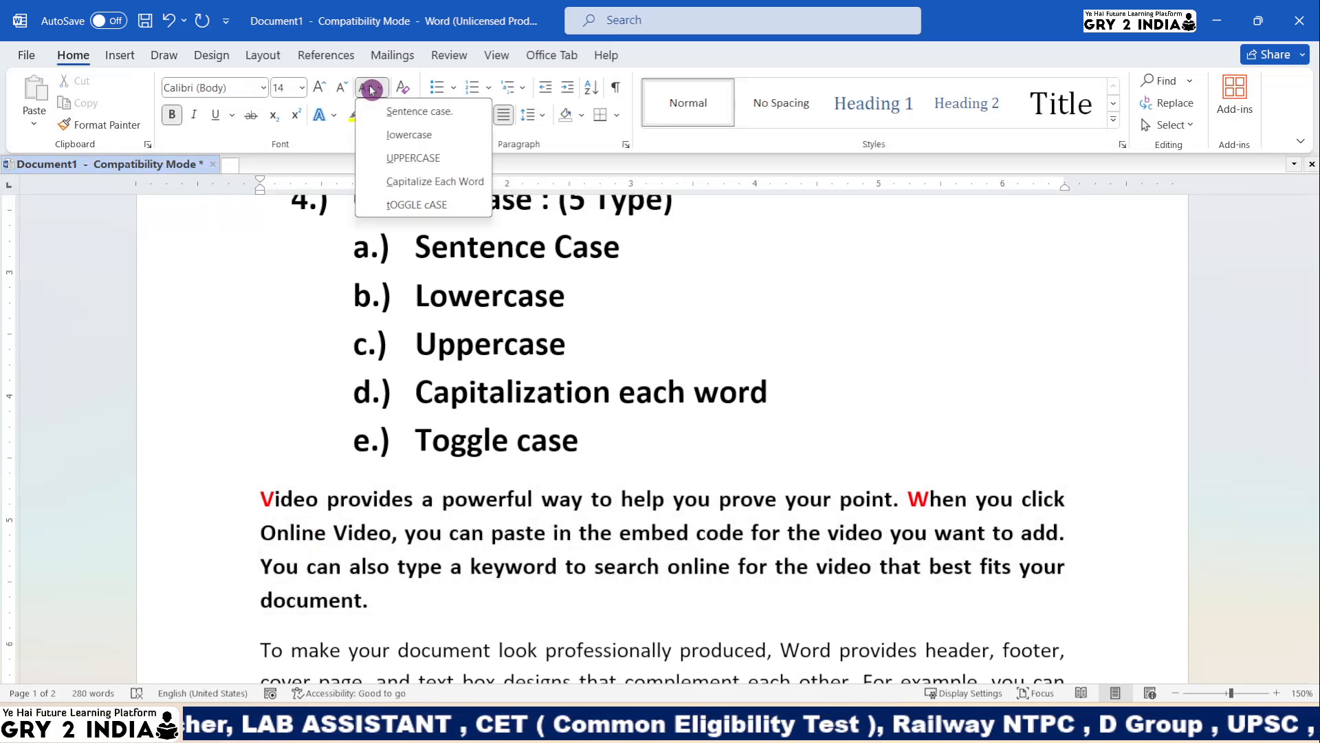
pyautogui.click(357, 440)
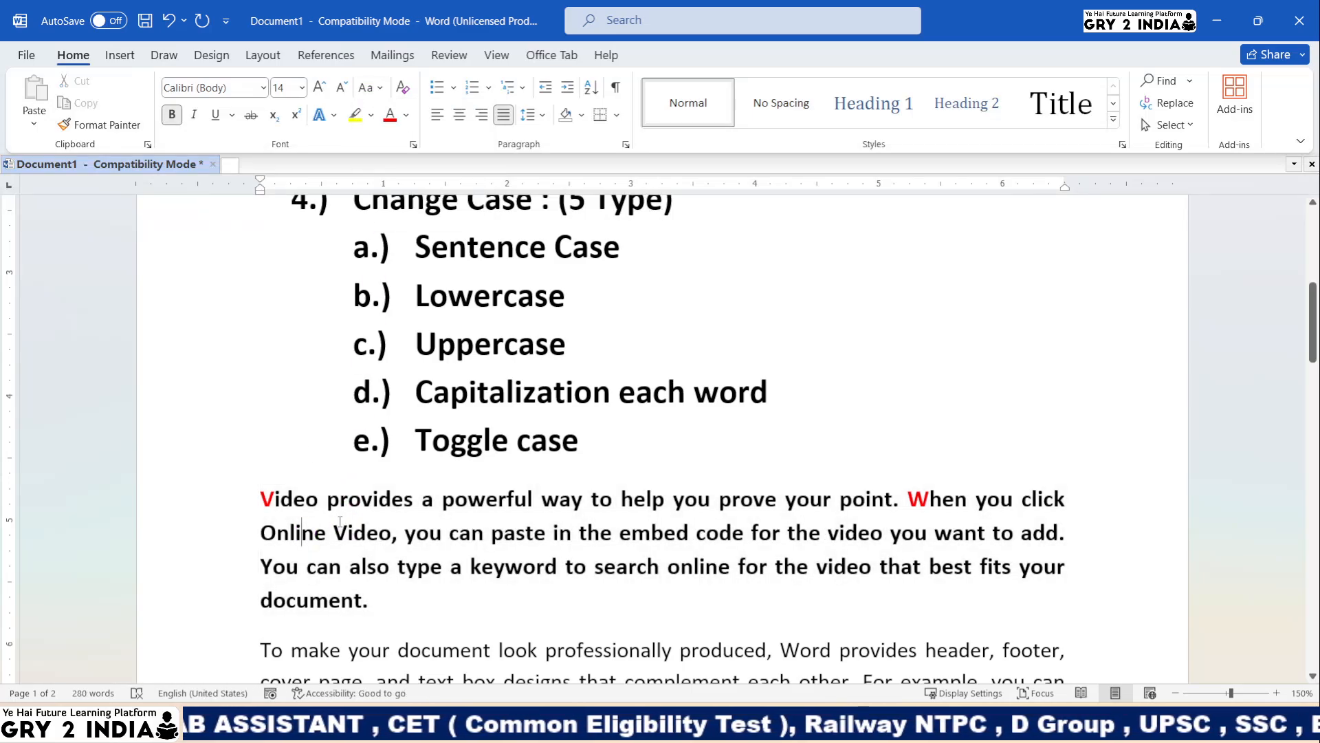
pyautogui.moveTo(254, 493); pyautogui.dragTo(378, 612)
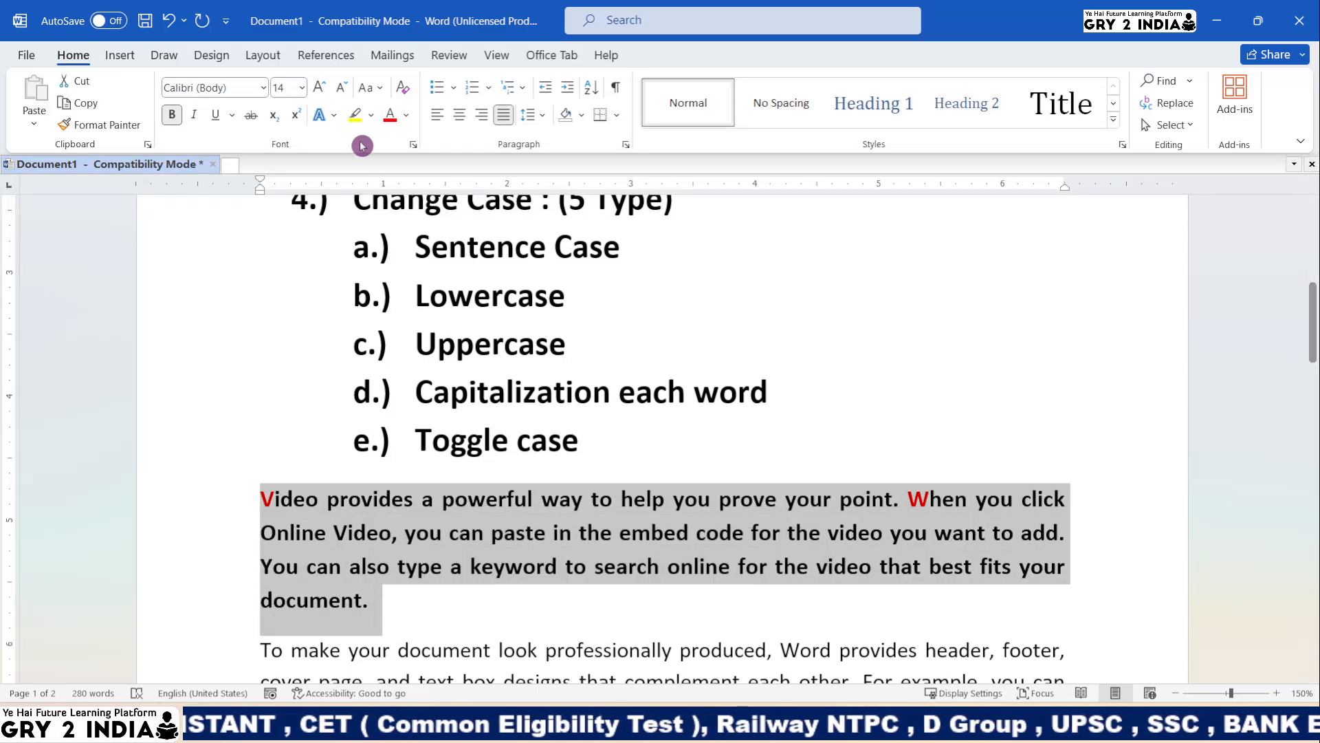
pyautogui.click(370, 93)
pyautogui.click(407, 114)
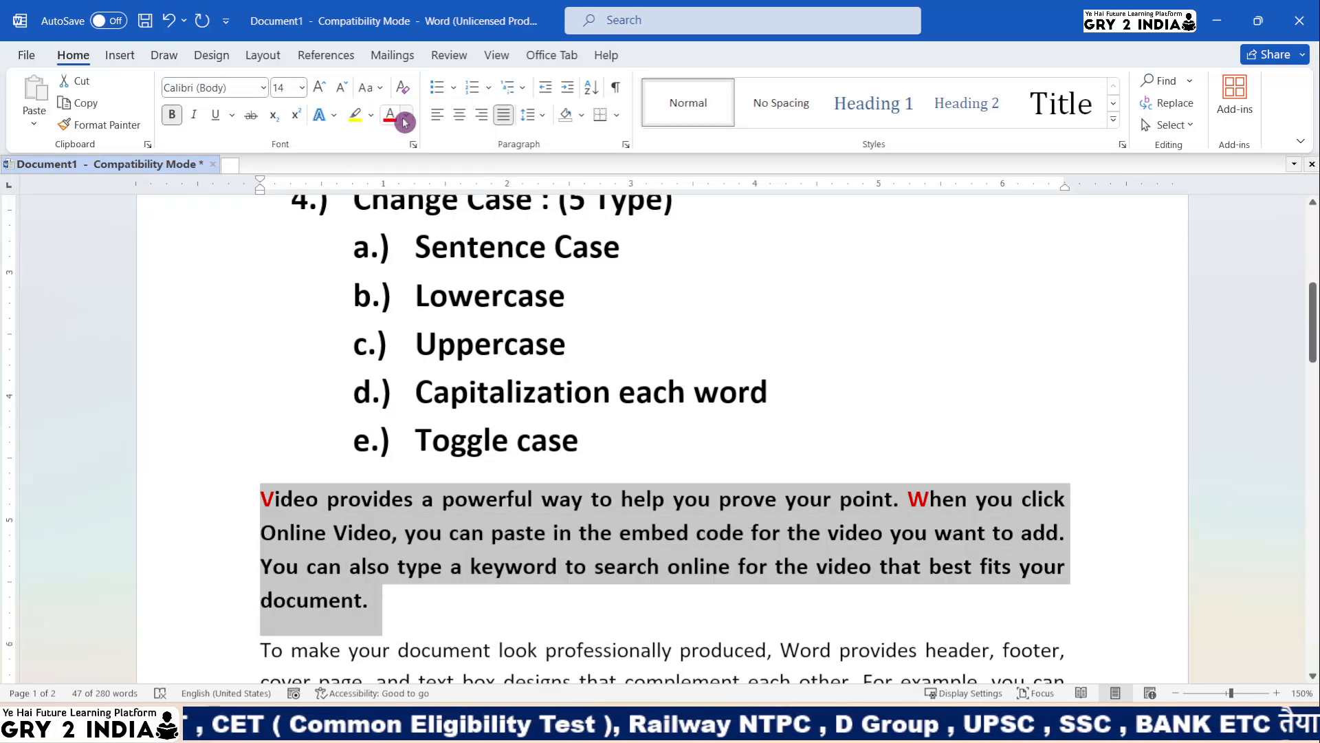
# - Switch the paragraph to lowercase, then to UPPERCASE
pyautogui.click(372, 88)
pyautogui.click(378, 130)
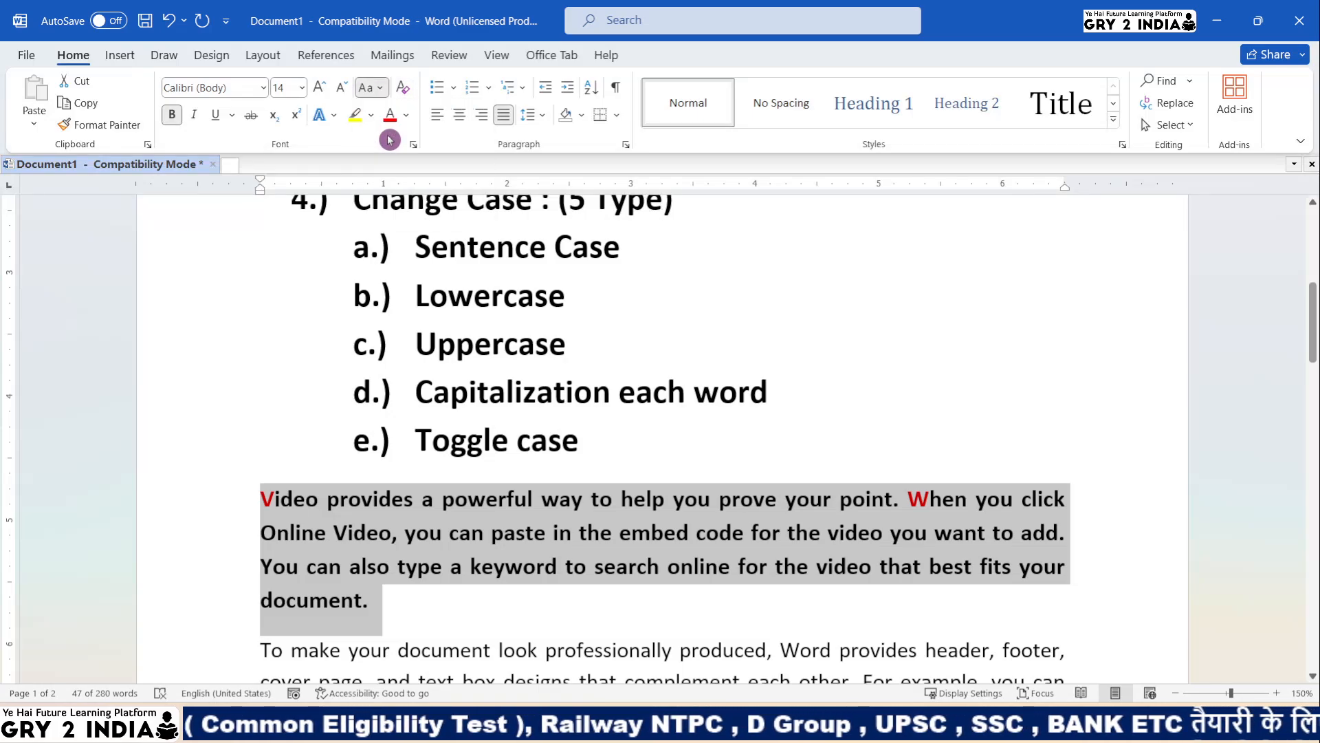
pyautogui.click(370, 88)
pyautogui.click(380, 130)
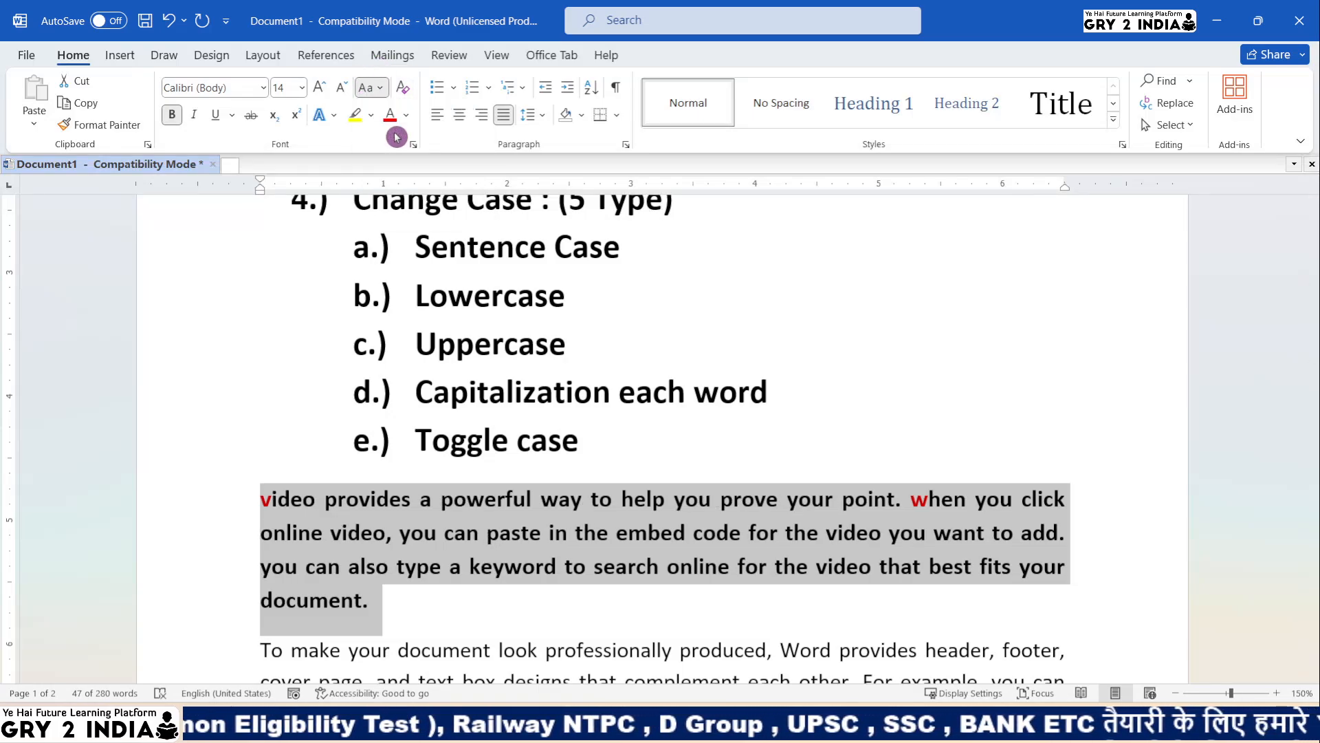
pyautogui.click(367, 88)
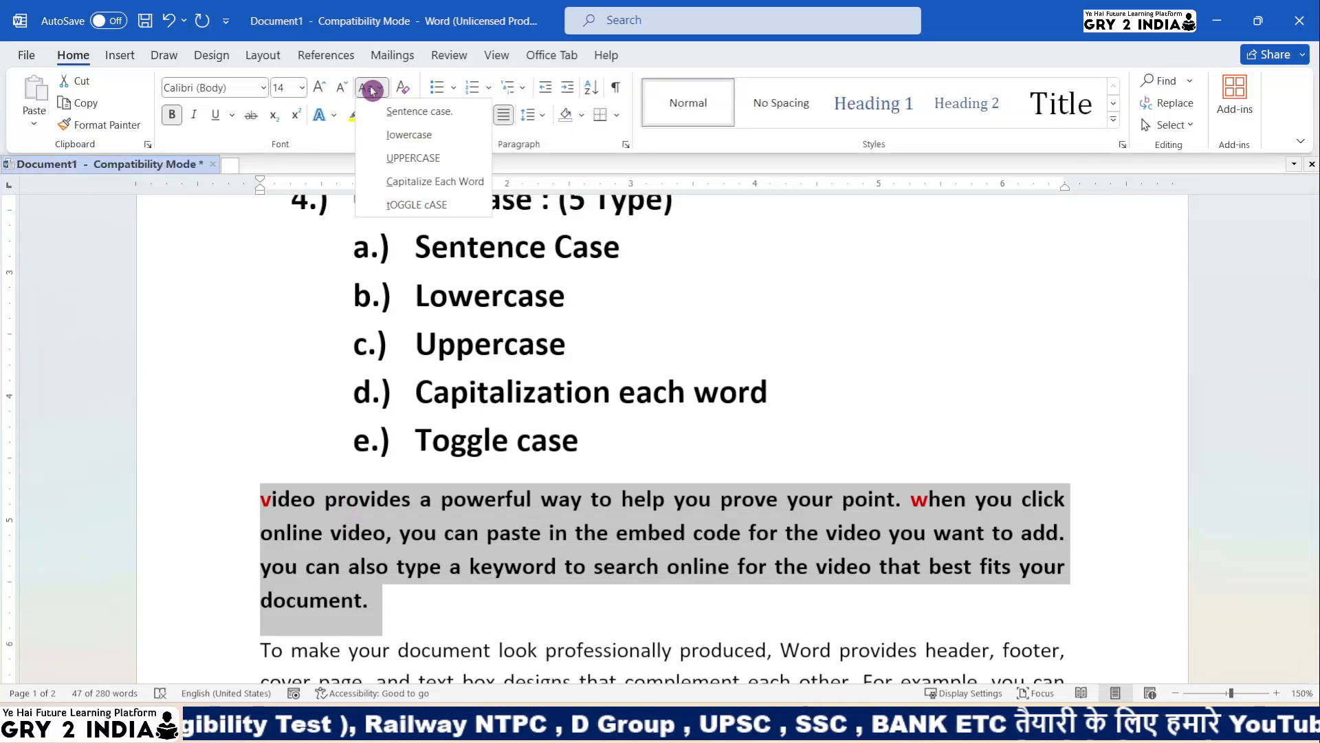
pyautogui.click(396, 157)
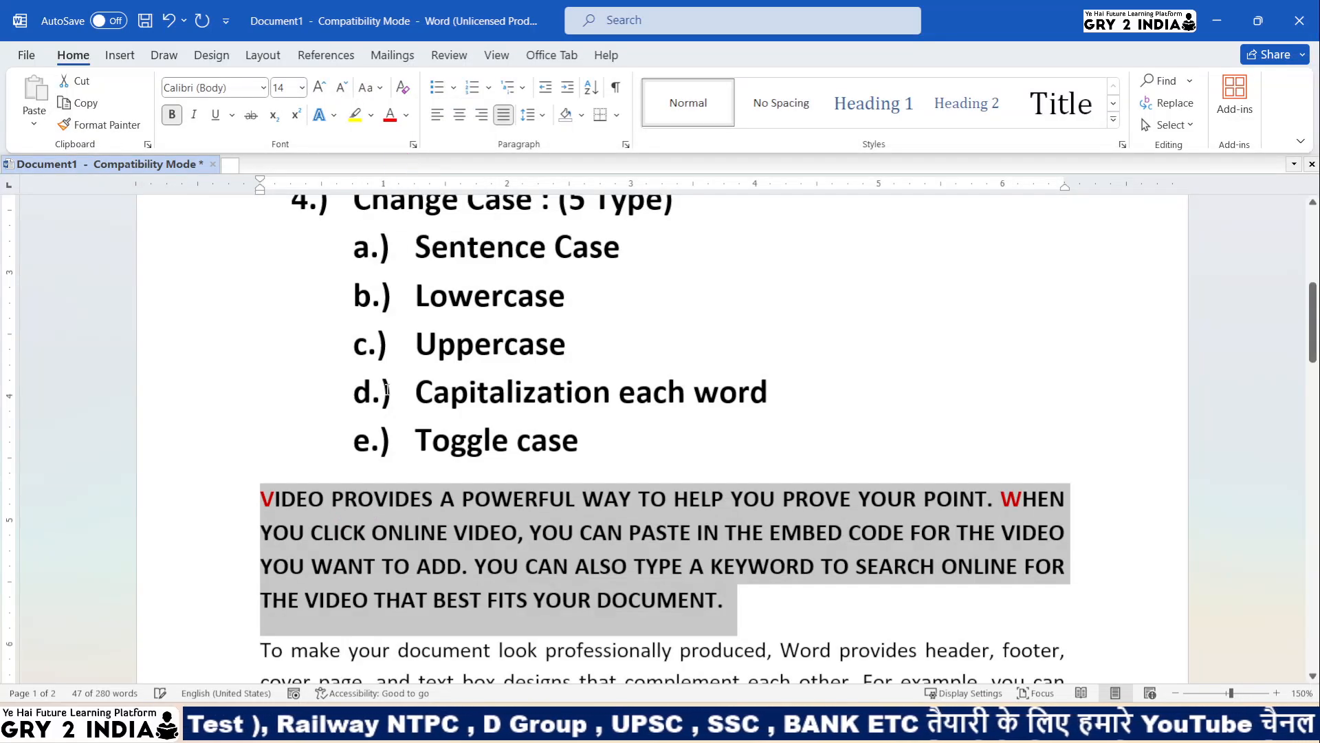
pyautogui.moveTo(260, 498); pyautogui.dragTo(666, 598)
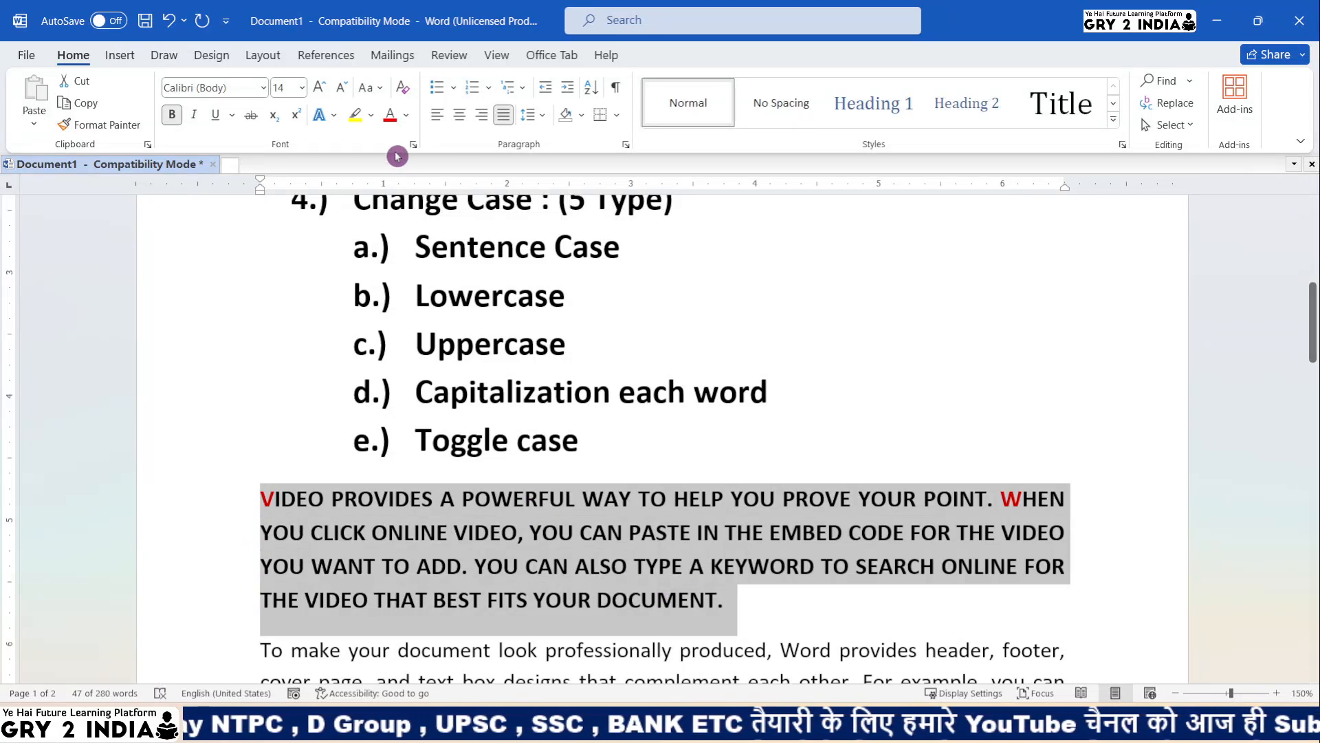
pyautogui.click(367, 87)
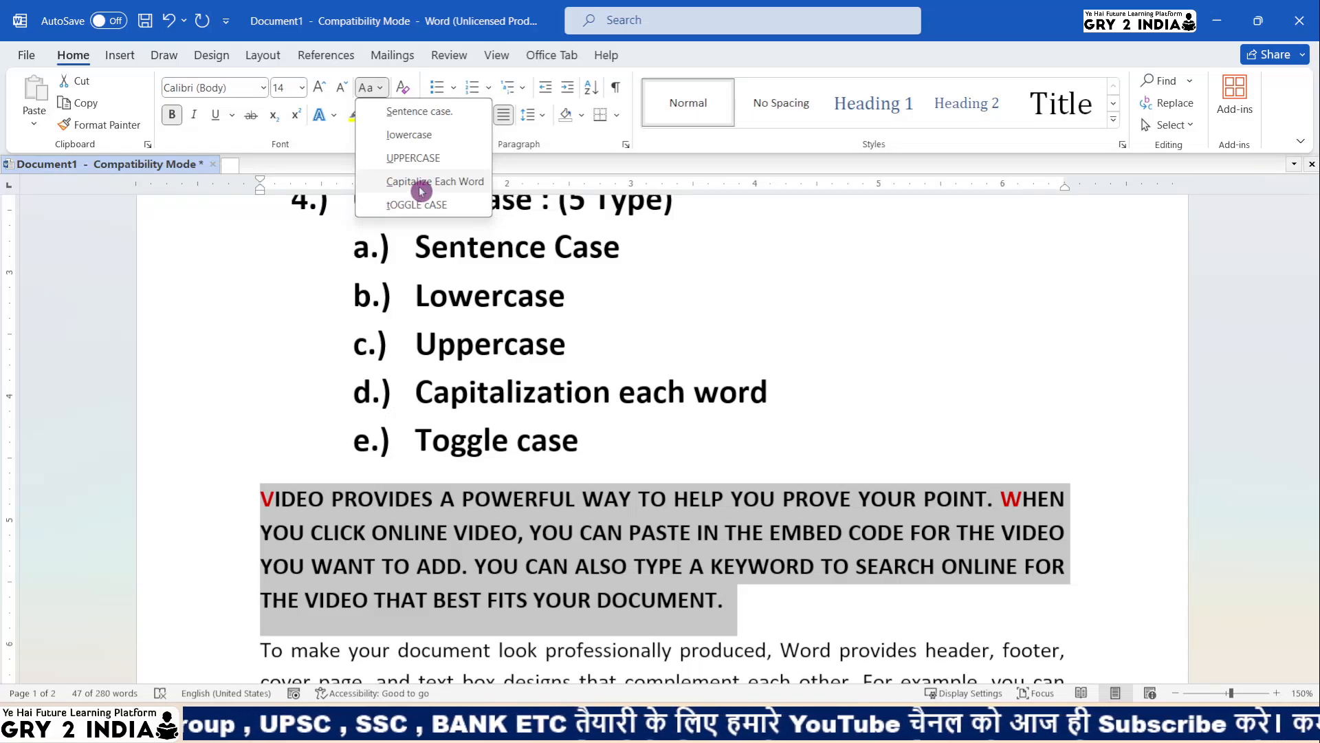
# - Apply Capitalize Each Word to the sample paragraph
pyautogui.click(421, 187)
pyautogui.click(261, 531)
pyautogui.moveTo(261, 495); pyautogui.dragTo(332, 498)
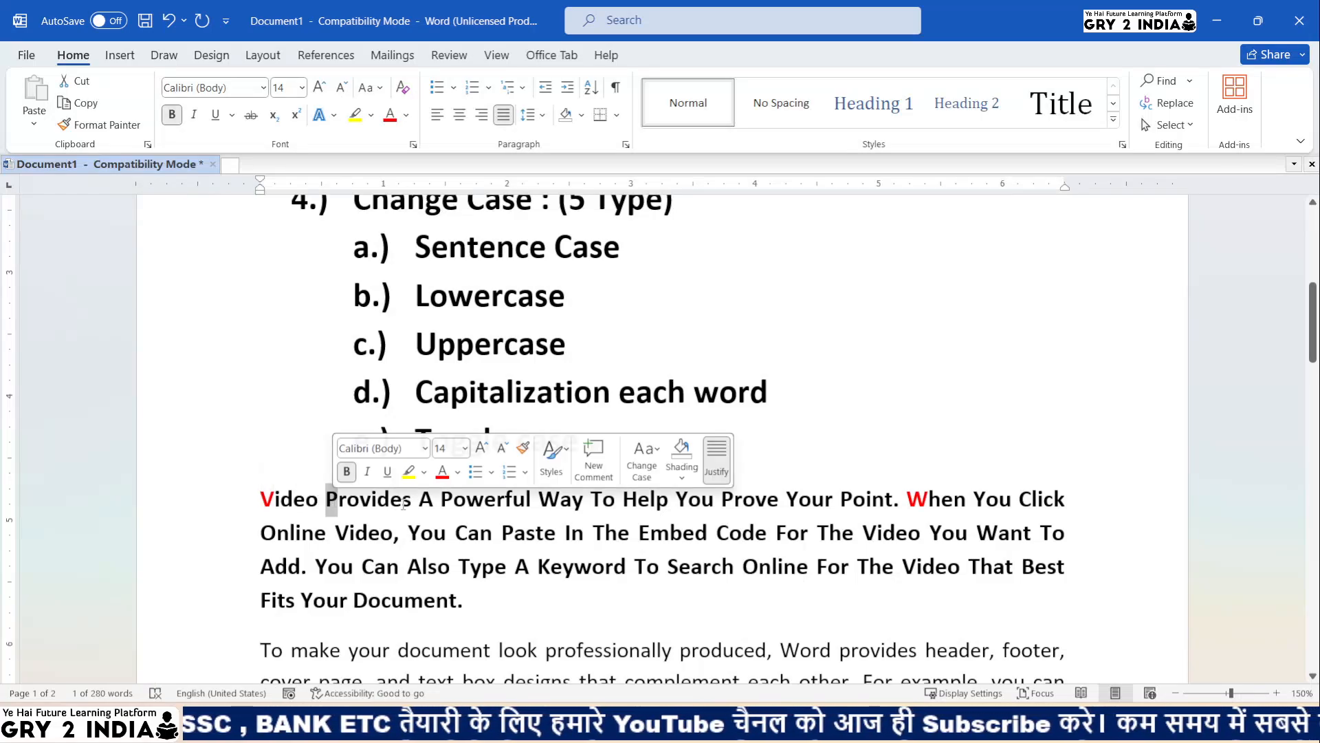
pyautogui.moveTo(419, 500); pyautogui.dragTo(432, 500)
pyautogui.click(442, 501)
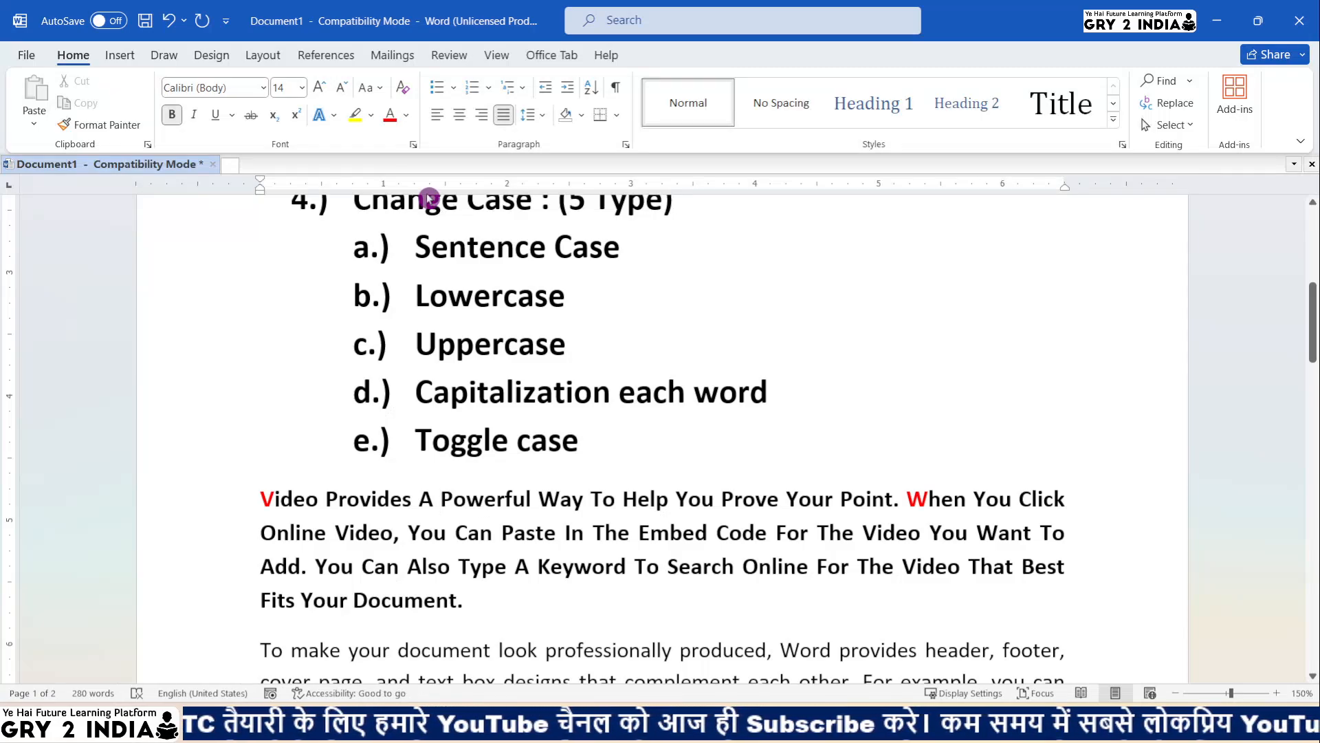
# - Reselect the whole paragraph and apply tOGGLE cASE to it
pyautogui.click(371, 87)
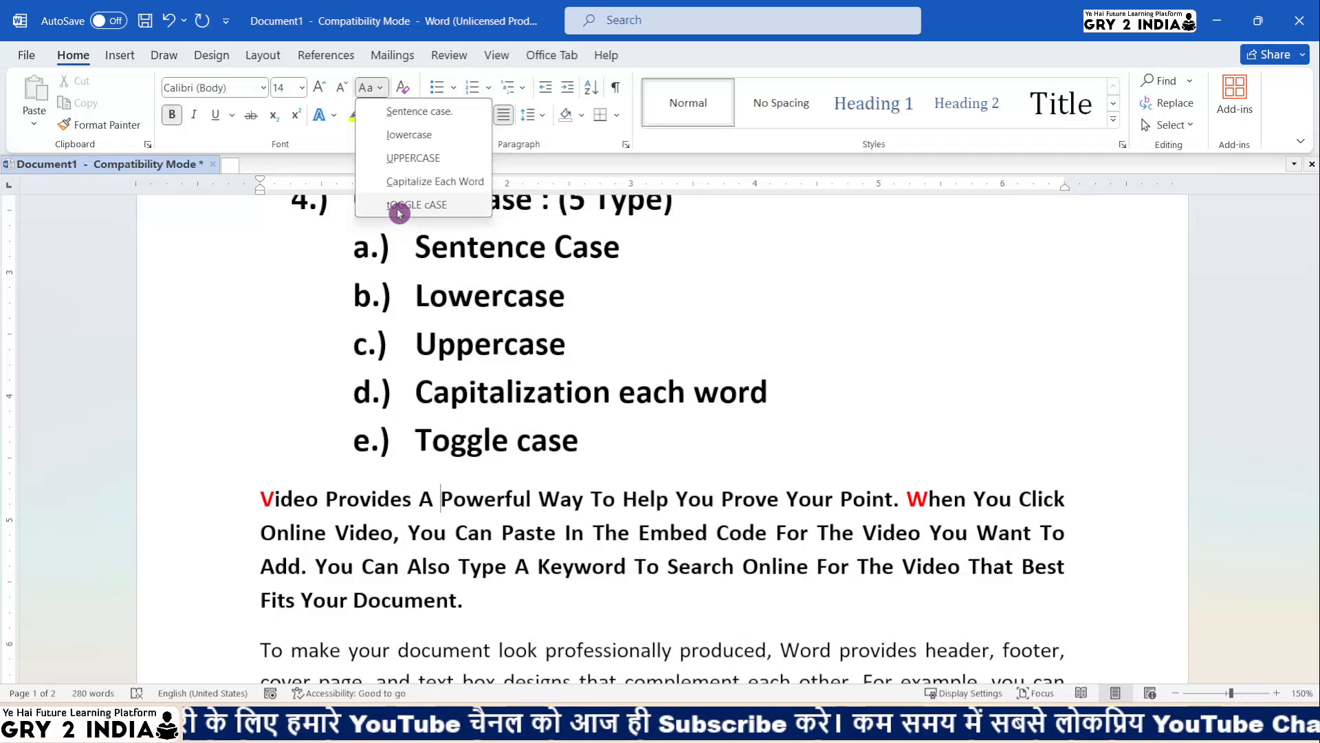
pyautogui.click(405, 568)
pyautogui.moveTo(469, 601); pyautogui.dragTo(261, 493)
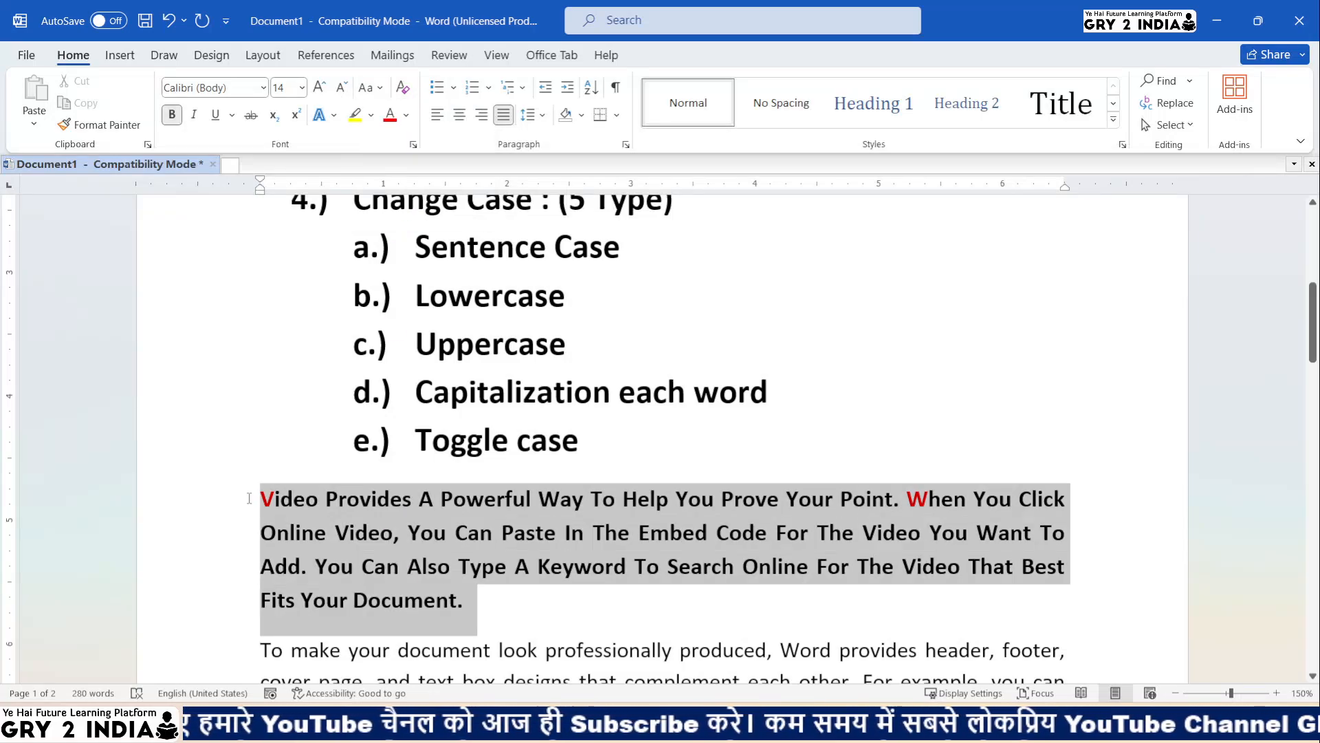
pyautogui.click(372, 88)
pyautogui.click(396, 206)
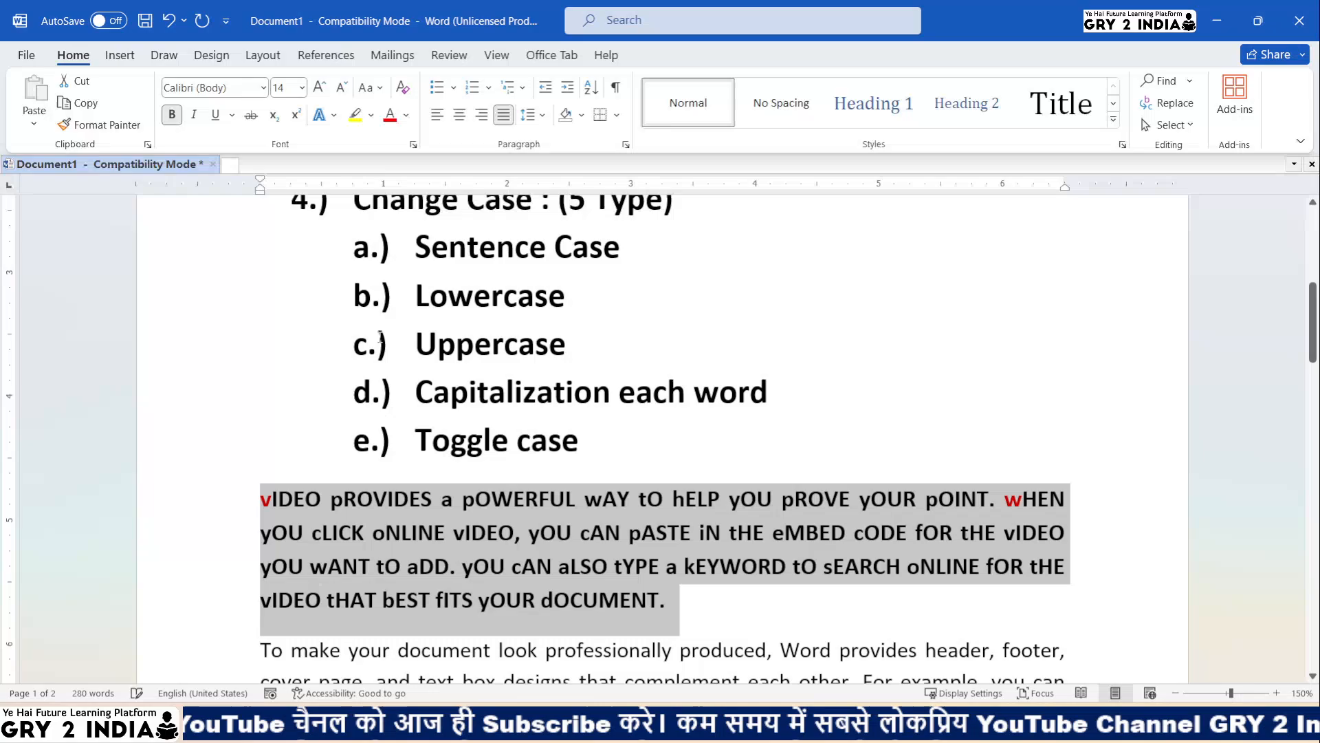
pyautogui.click(489, 570)
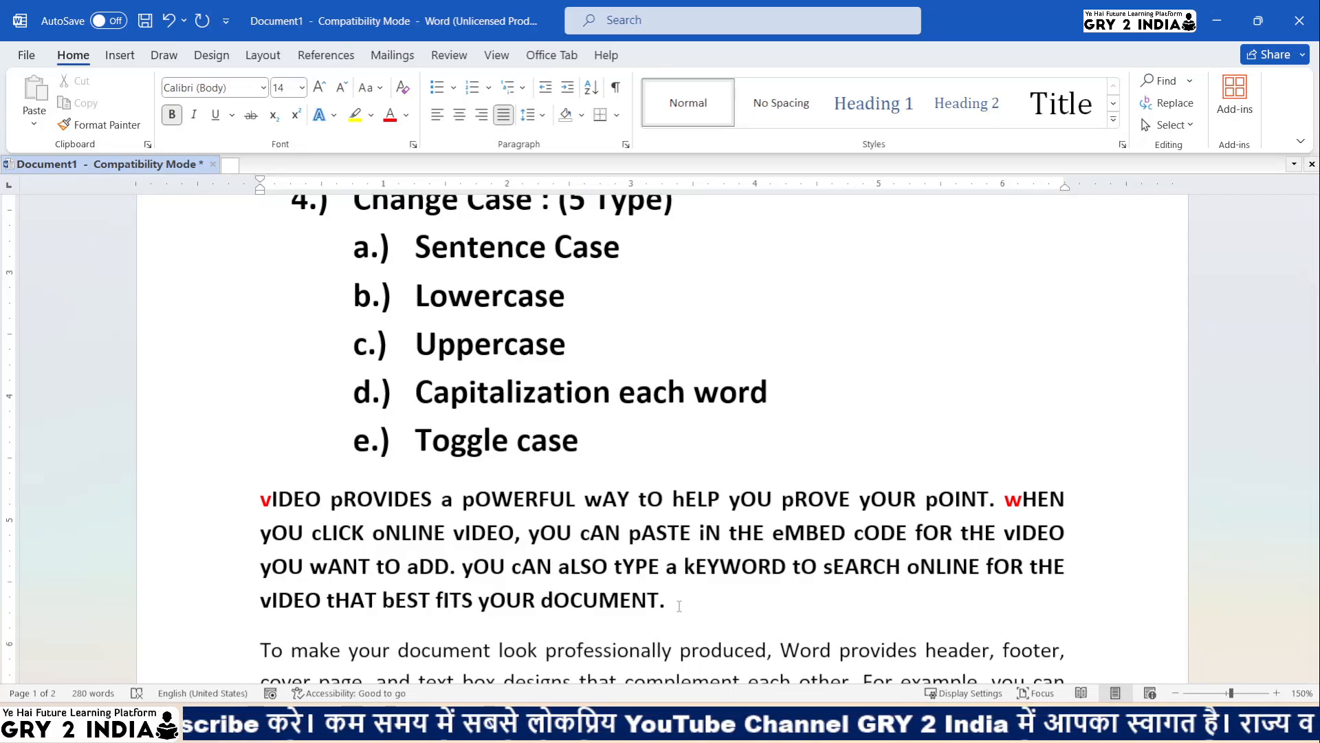
# - Add a new line '5.) Font Style : Bold' and enlarge it to 20 pt
pyautogui.press('Return')
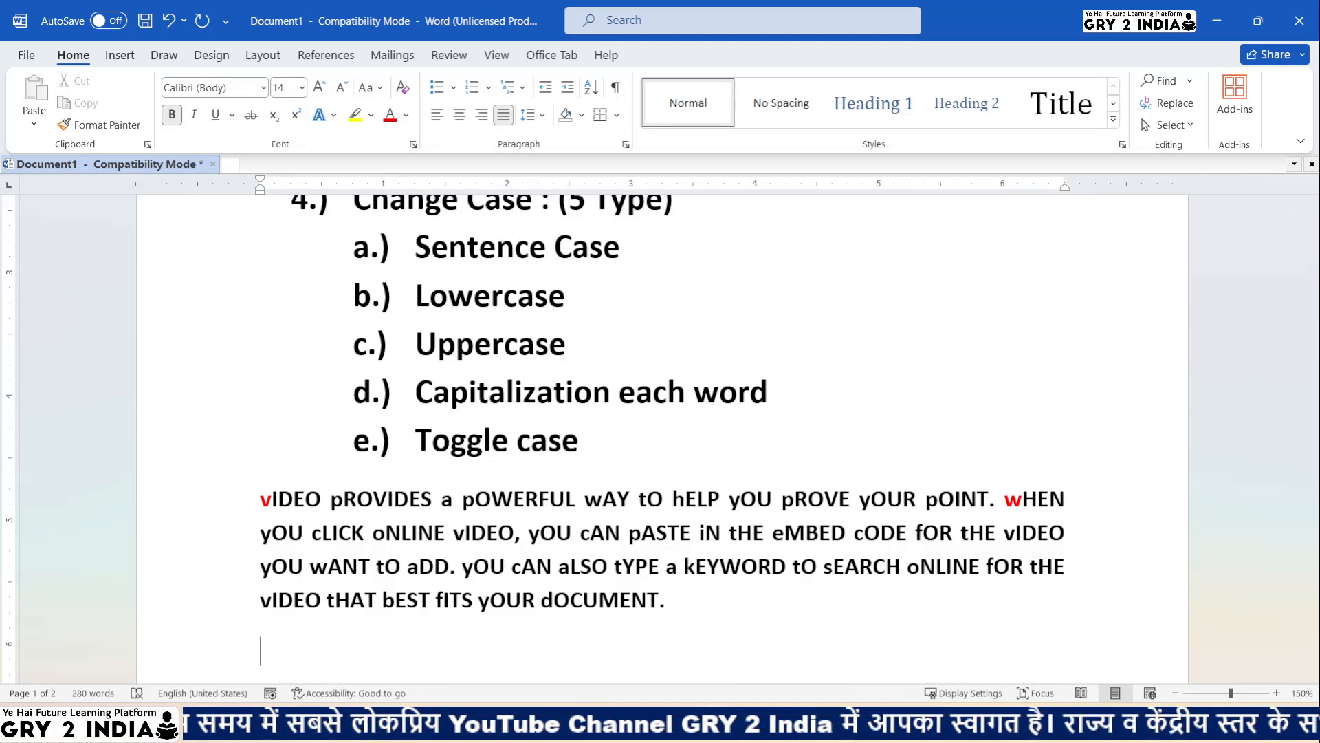
pyautogui.write('5.')
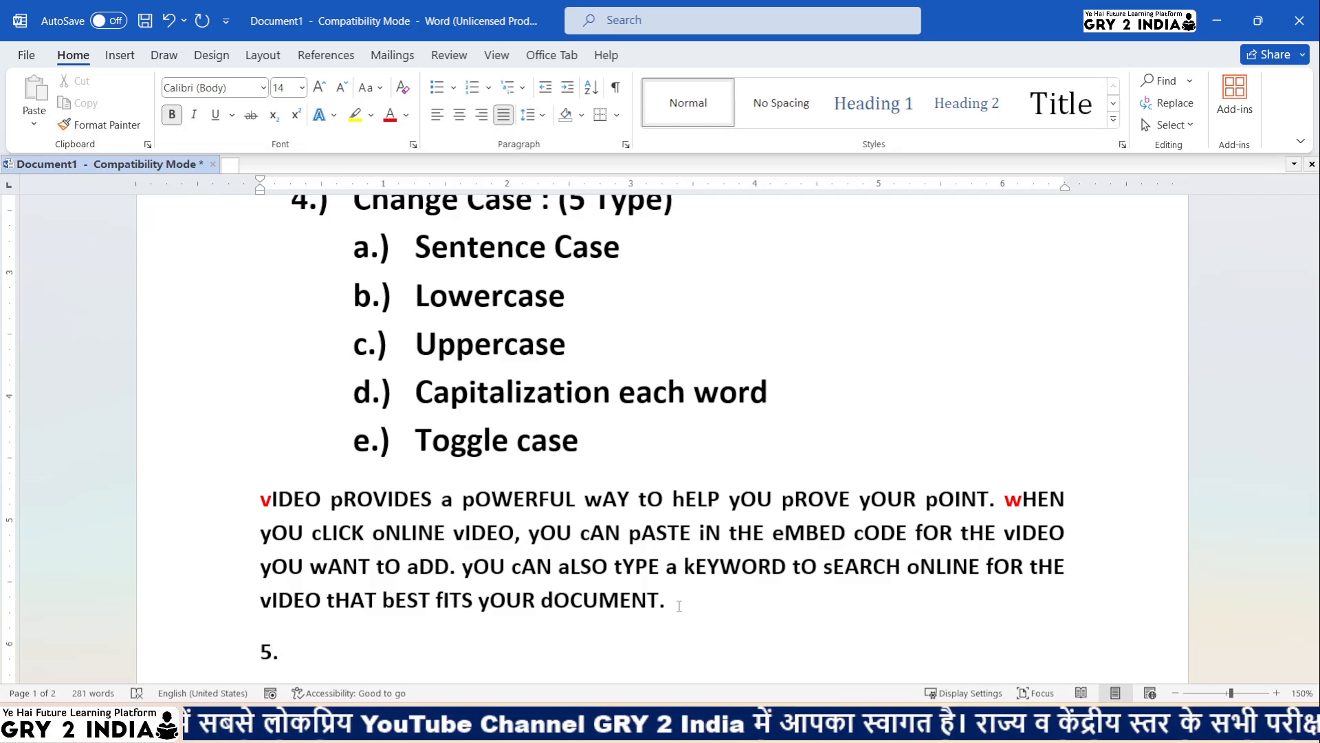
pyautogui.write(') Font ')
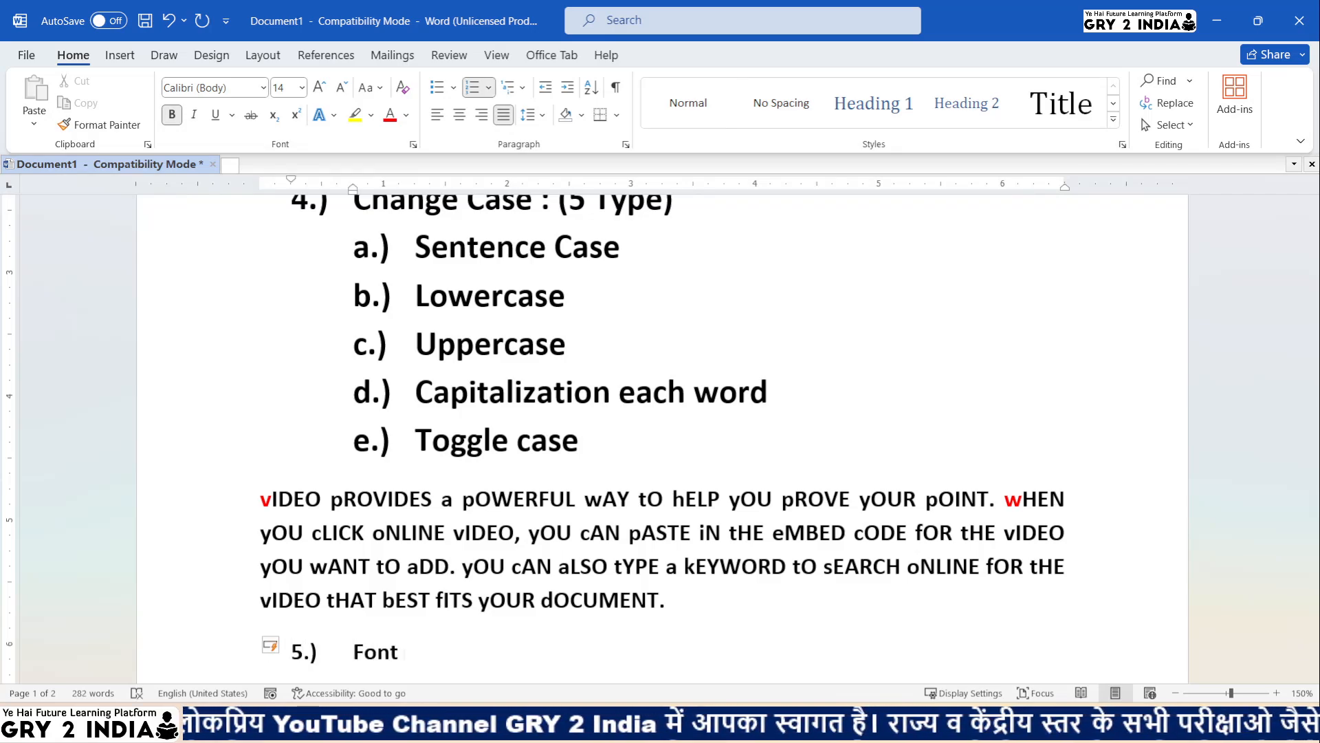
pyautogui.write('Style :')
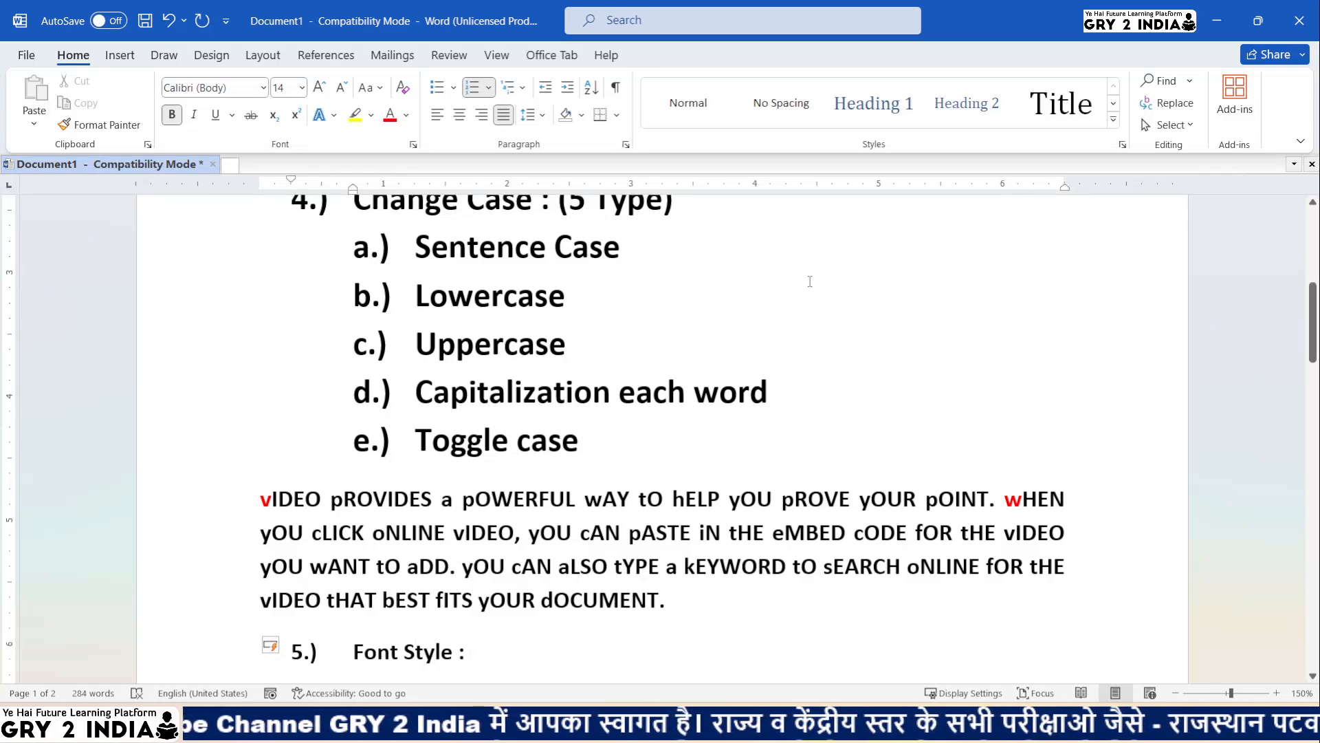
pyautogui.scroll(-5, 660, 427)
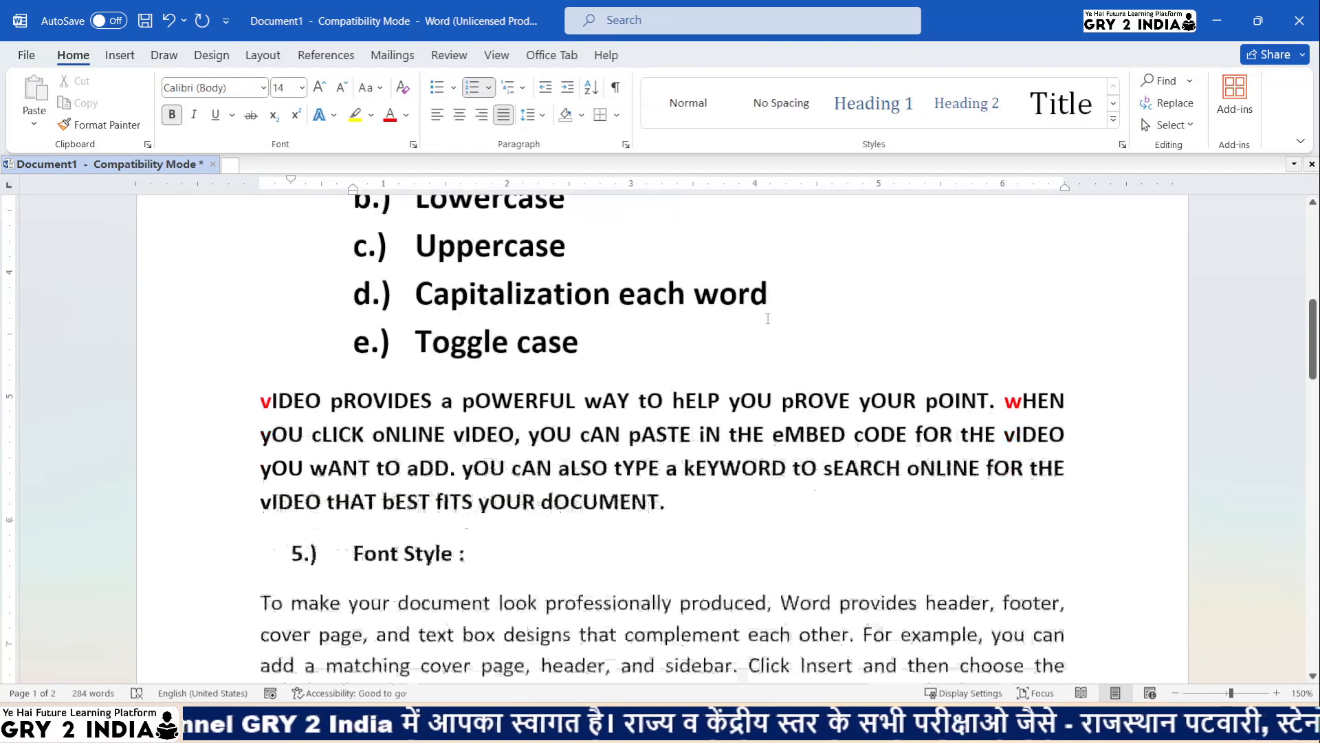
pyautogui.click(313, 95)
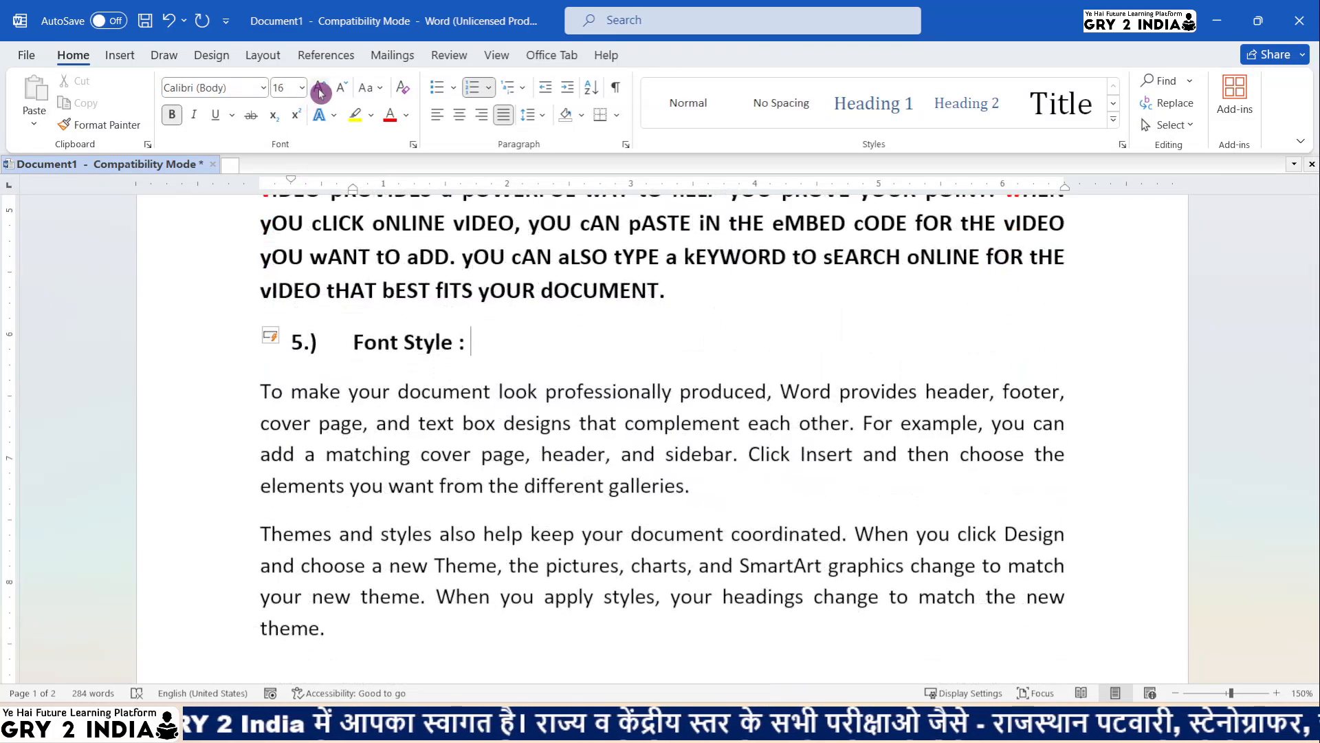
pyautogui.click(312, 94)
pyautogui.click(312, 95)
pyautogui.write('df')
pyautogui.press('BackSpace')
pyautogui.press('BackSpace')
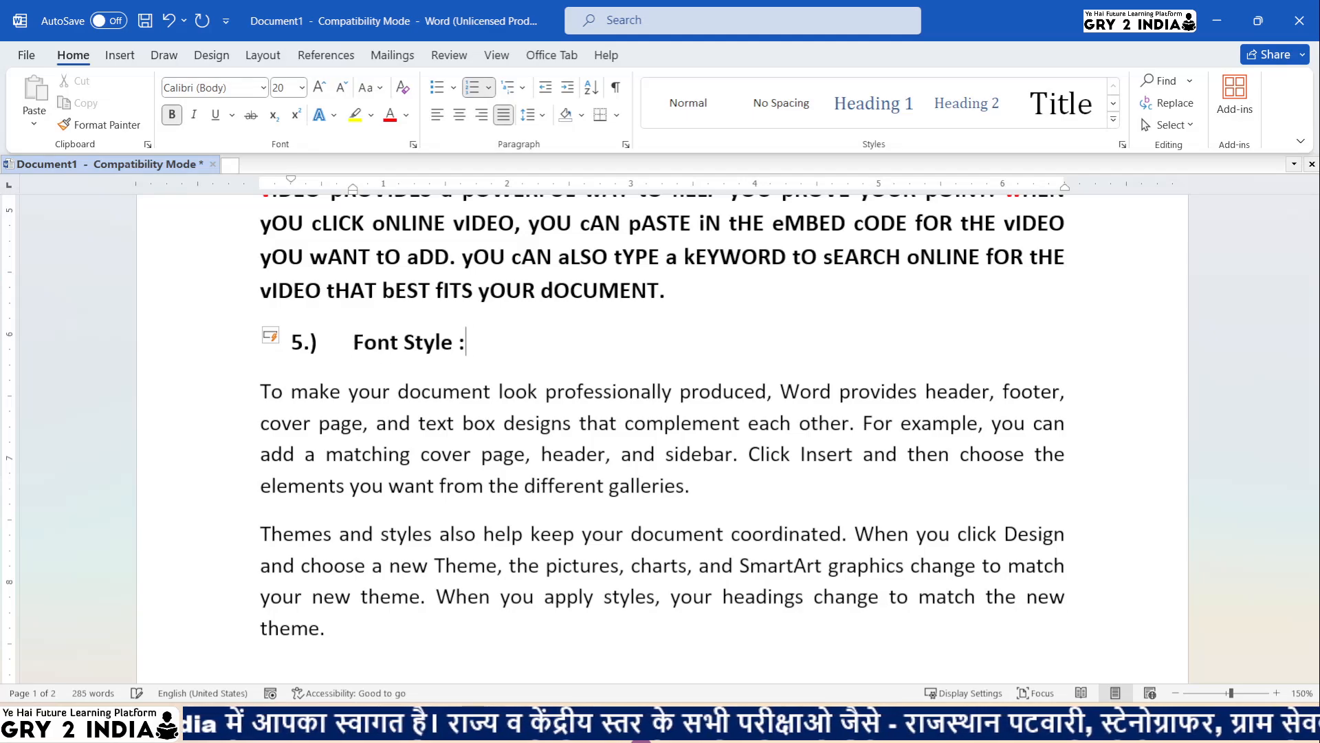
pyautogui.press('BackSpace')
pyautogui.press('BackSpace')
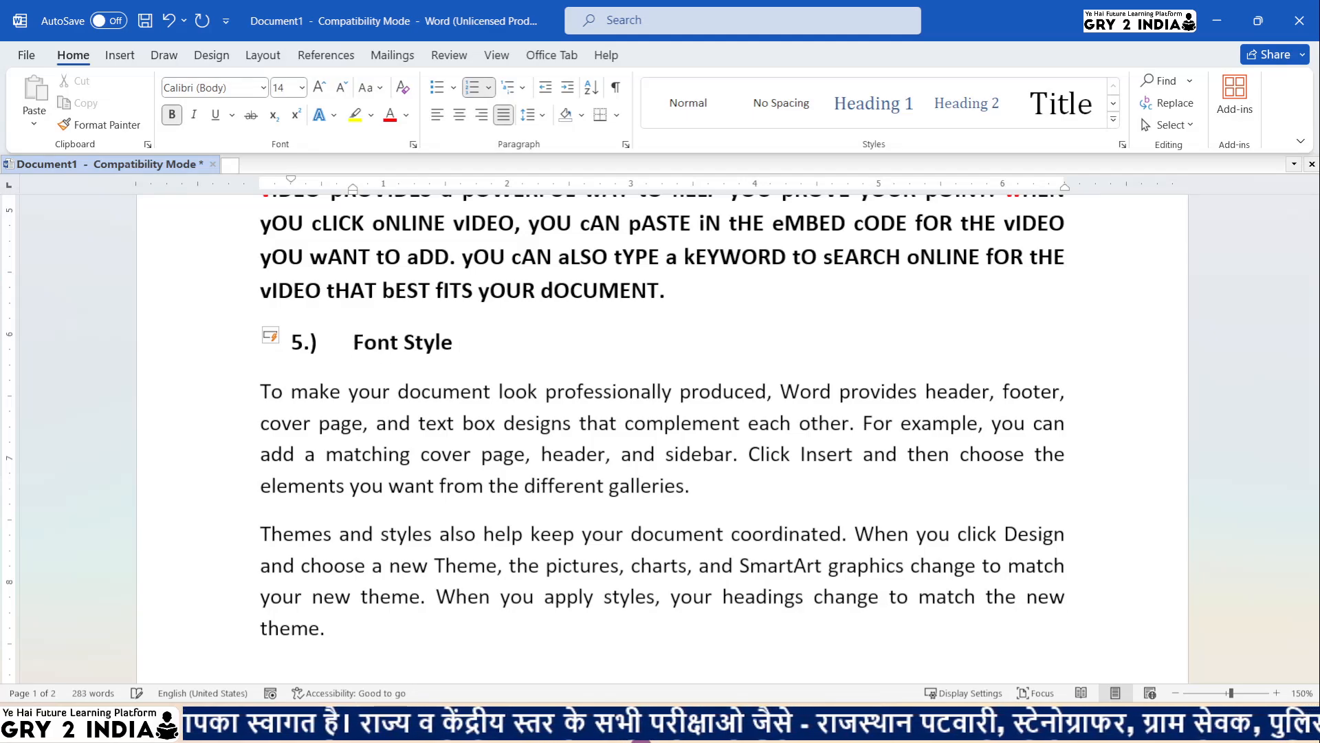
pyautogui.write('Bold')
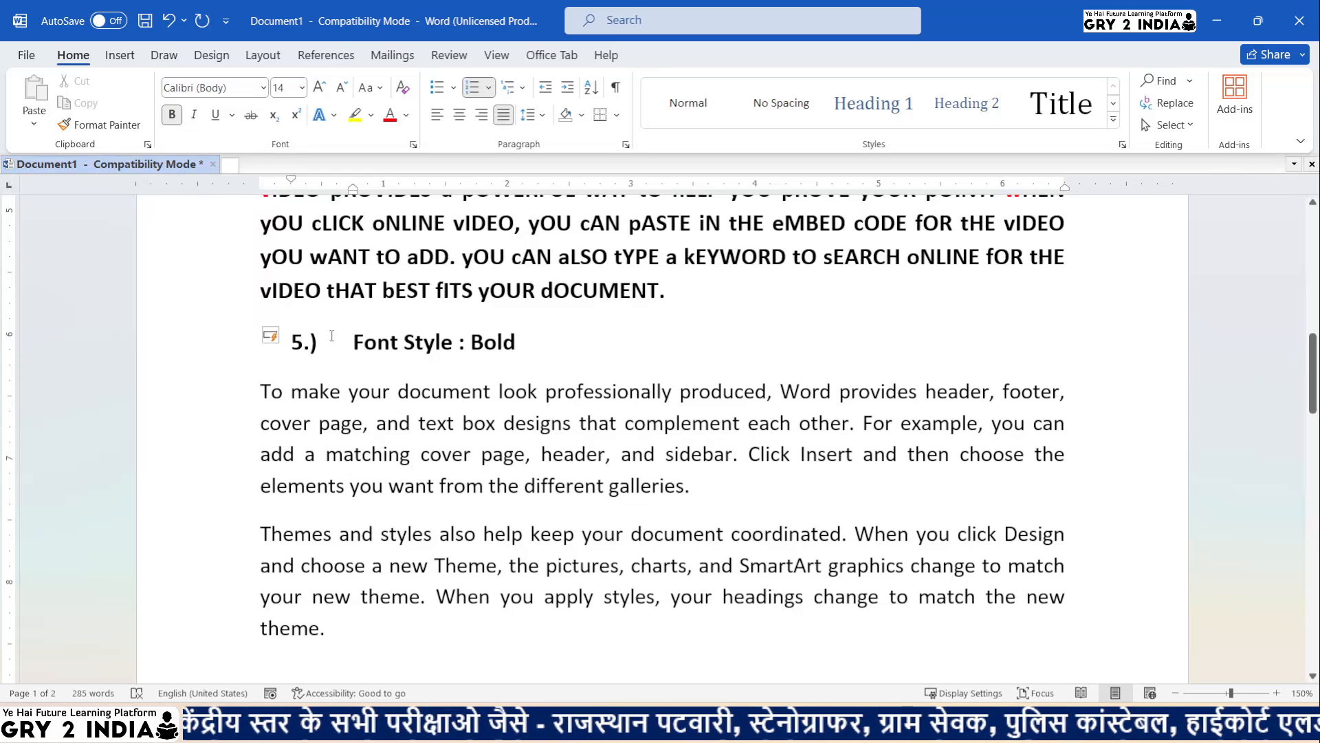
pyautogui.click(238, 332)
pyautogui.click(317, 90)
pyautogui.click(317, 89)
pyautogui.click(317, 90)
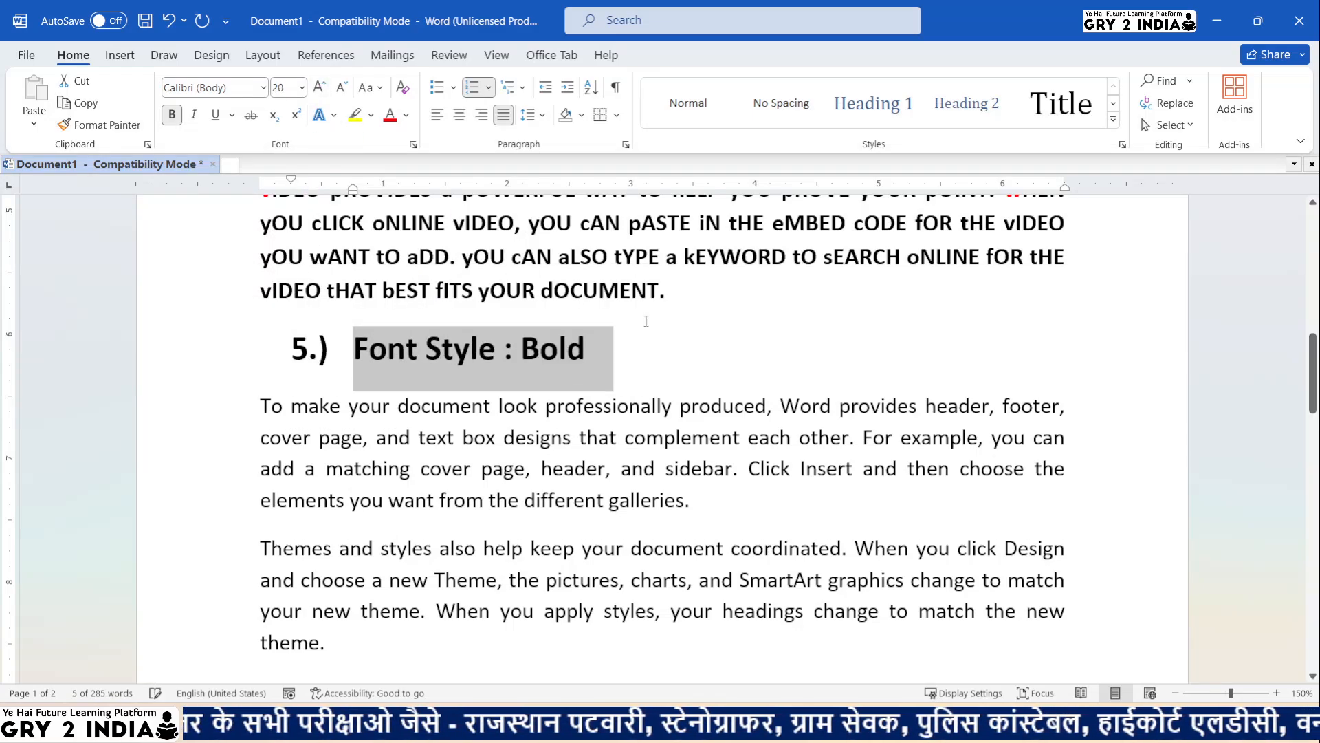
# - Extend the heading with '/ Italic /Underline /Regular'
pyautogui.click(630, 349)
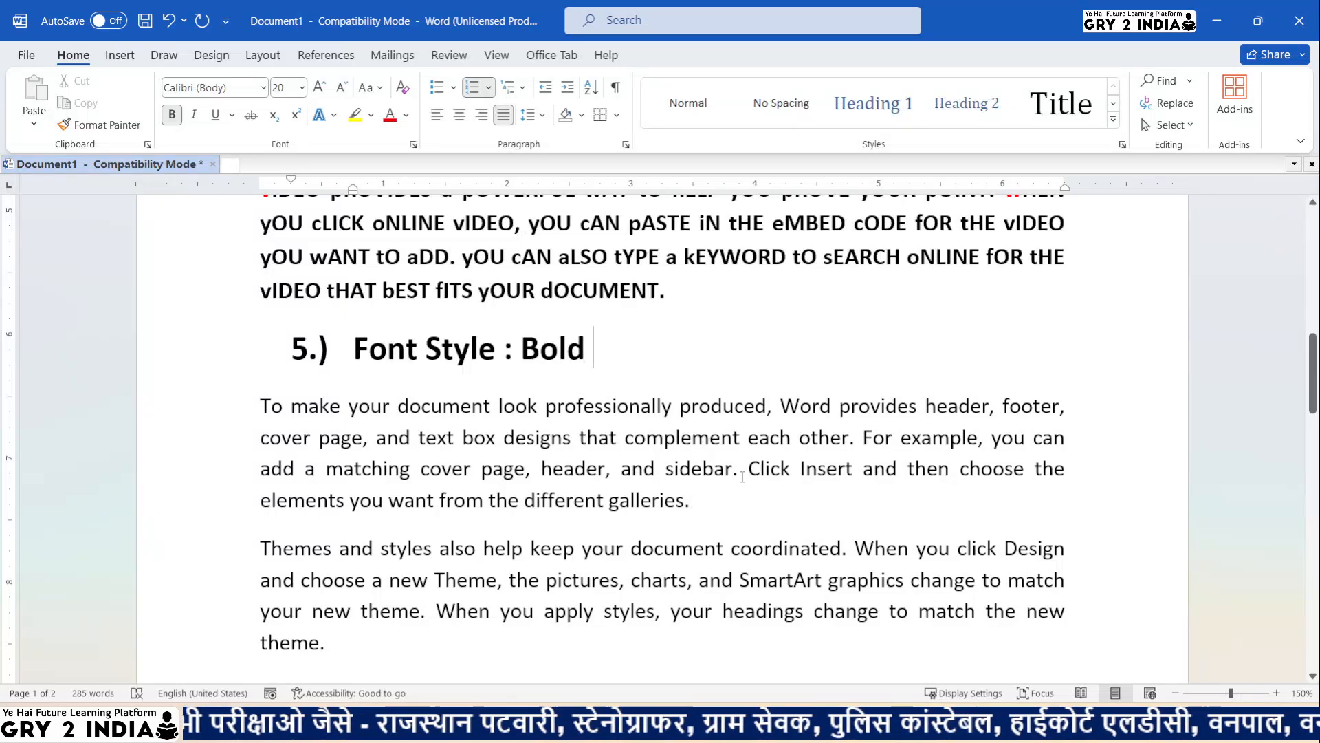
pyautogui.write('/ Ta')
pyautogui.press('BackSpace')
pyautogui.press('BackSpace')
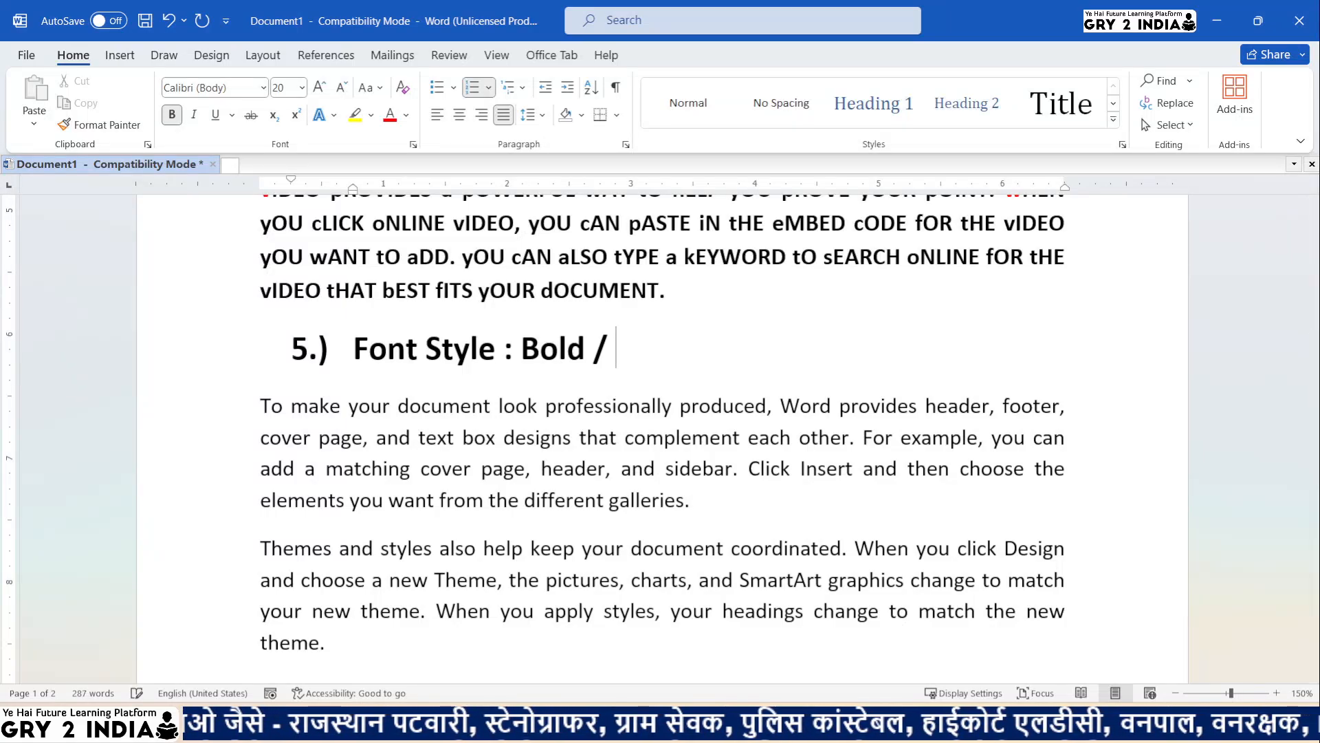
pyautogui.write('Italic /')
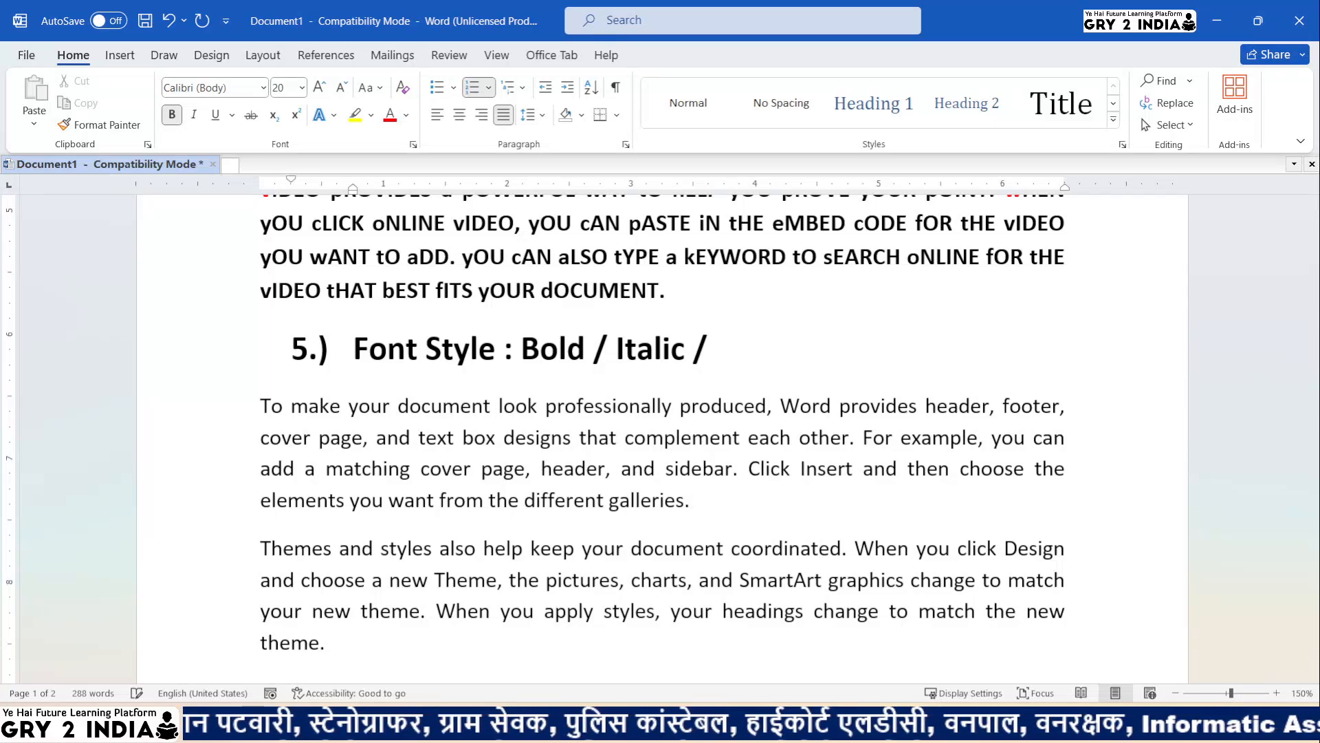
pyautogui.write('Underline')
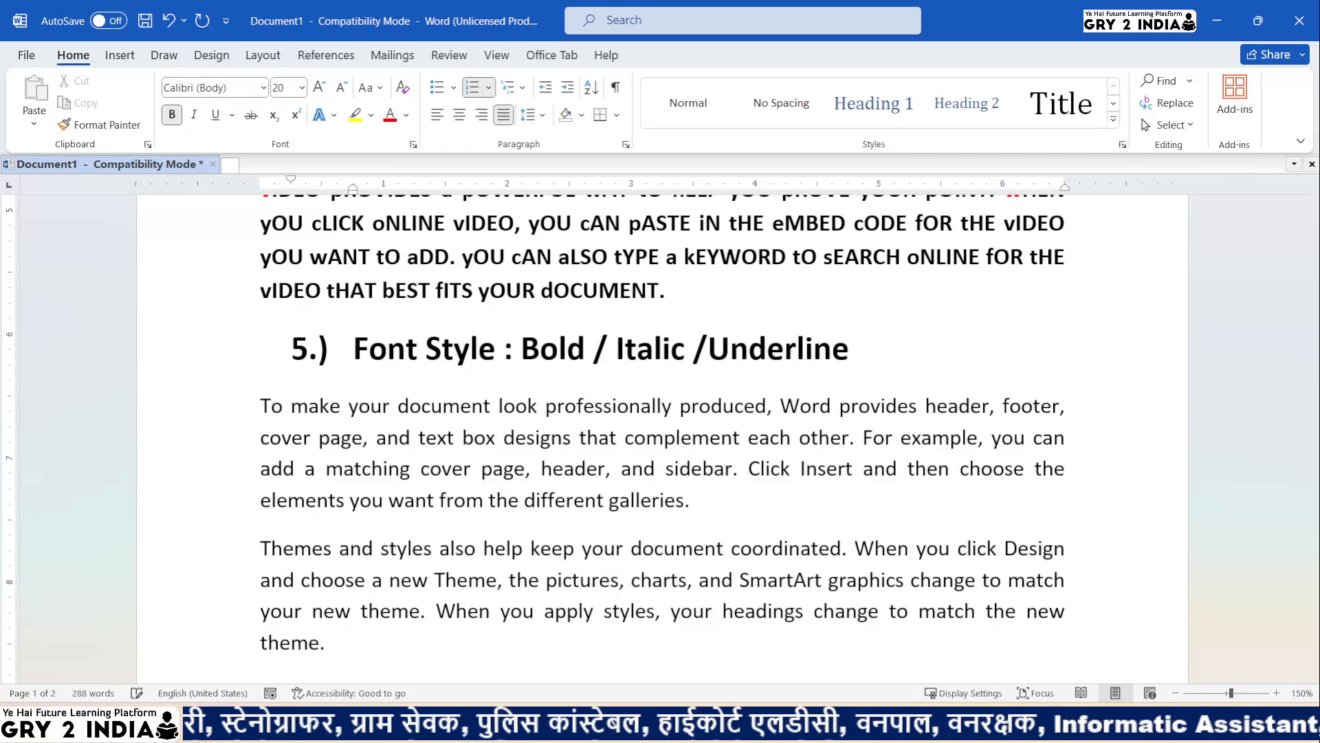
pyautogui.write(' /REg')
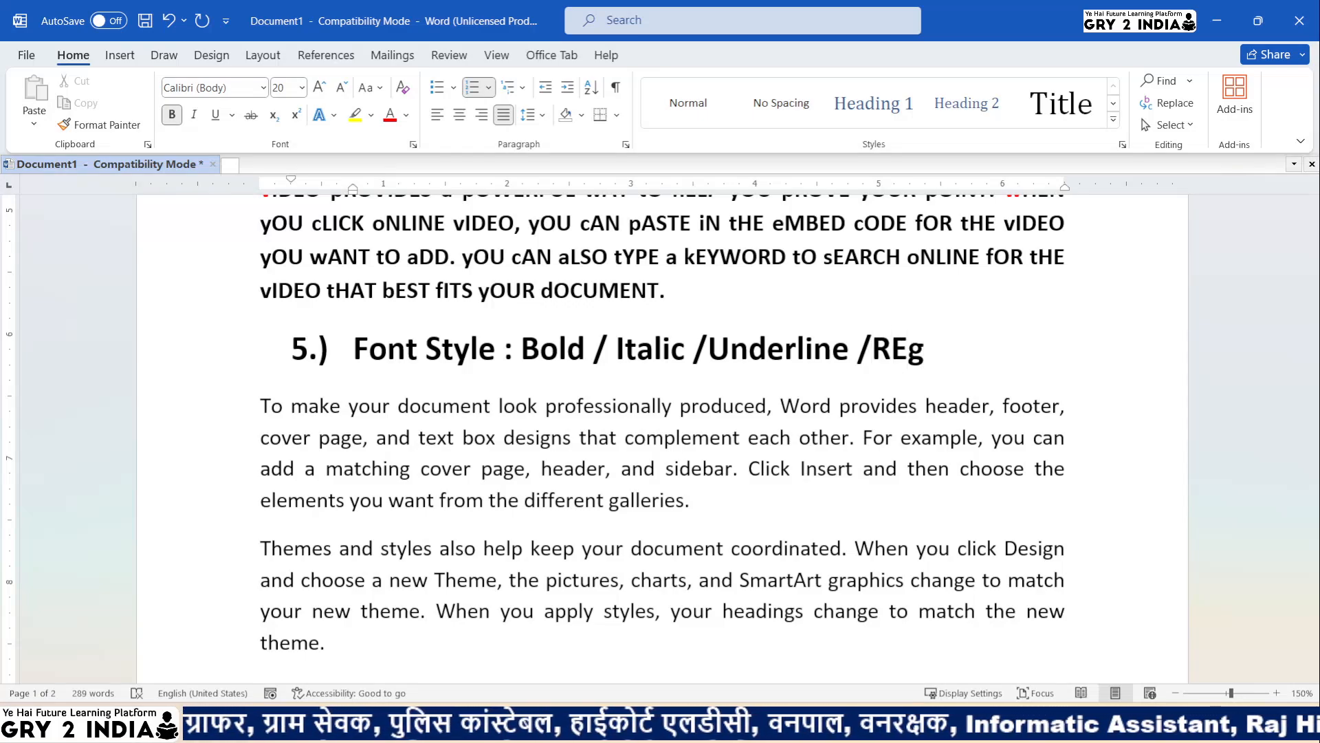
pyautogui.press('BackSpace')
pyautogui.press('BackSpace')
pyautogui.write('egular')
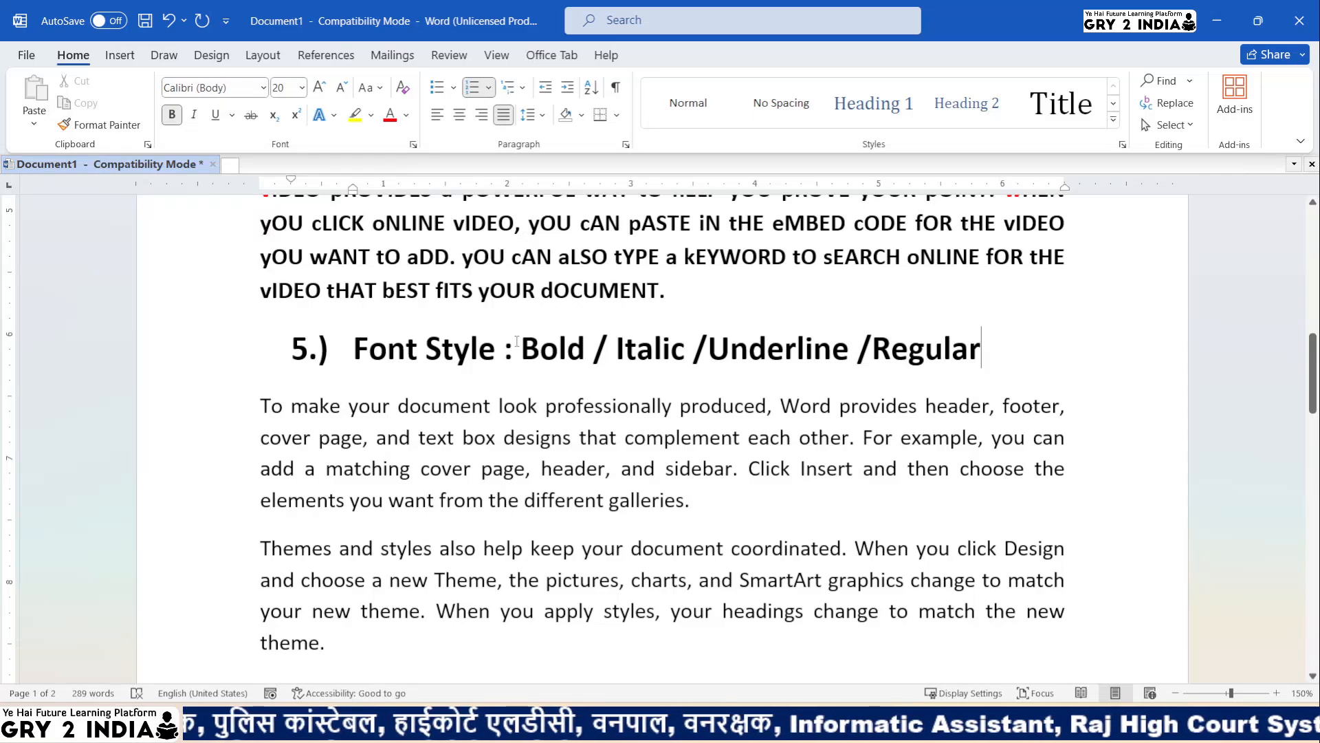
pyautogui.moveTo(520, 345); pyautogui.dragTo(691, 354)
pyautogui.click(798, 359)
pyautogui.moveTo(892, 365); pyautogui.dragTo(918, 367)
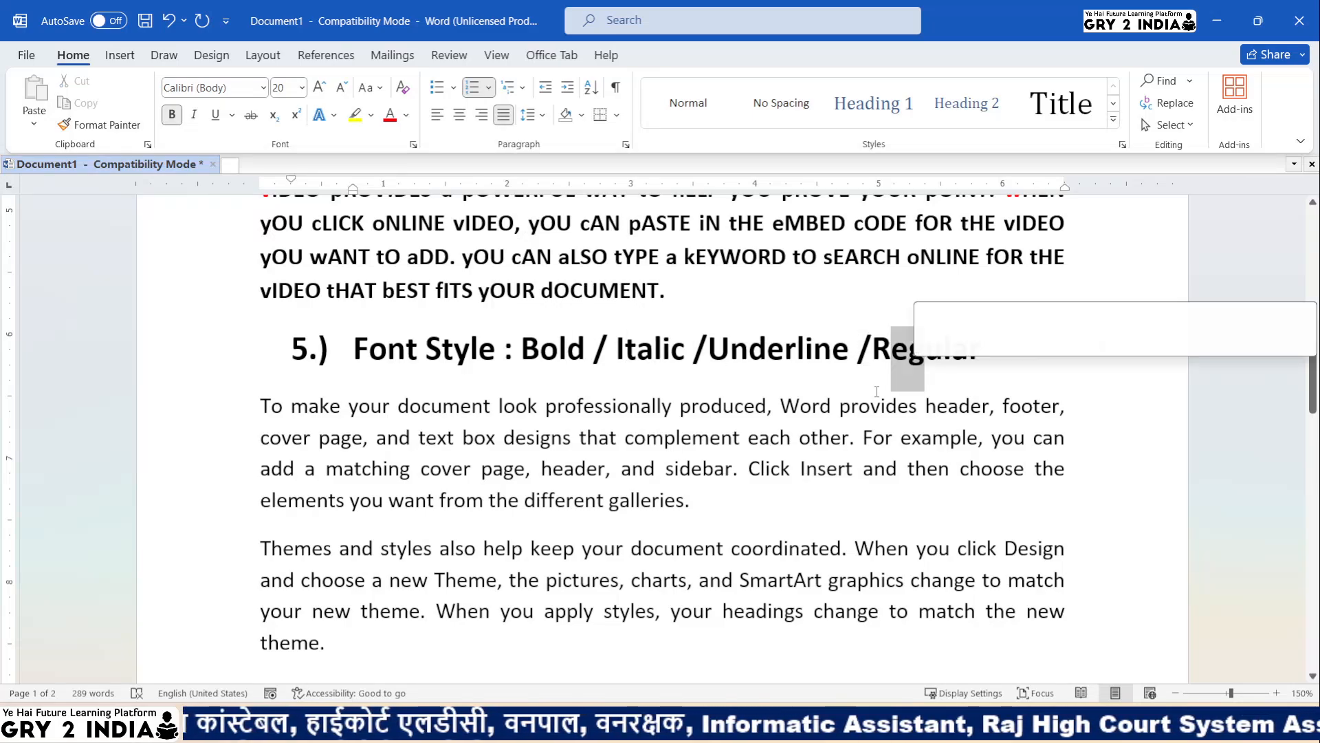
# - Select the 'To make your document…' paragraph and browse Underline styles without applying one
pyautogui.moveTo(264, 401); pyautogui.dragTo(695, 512)
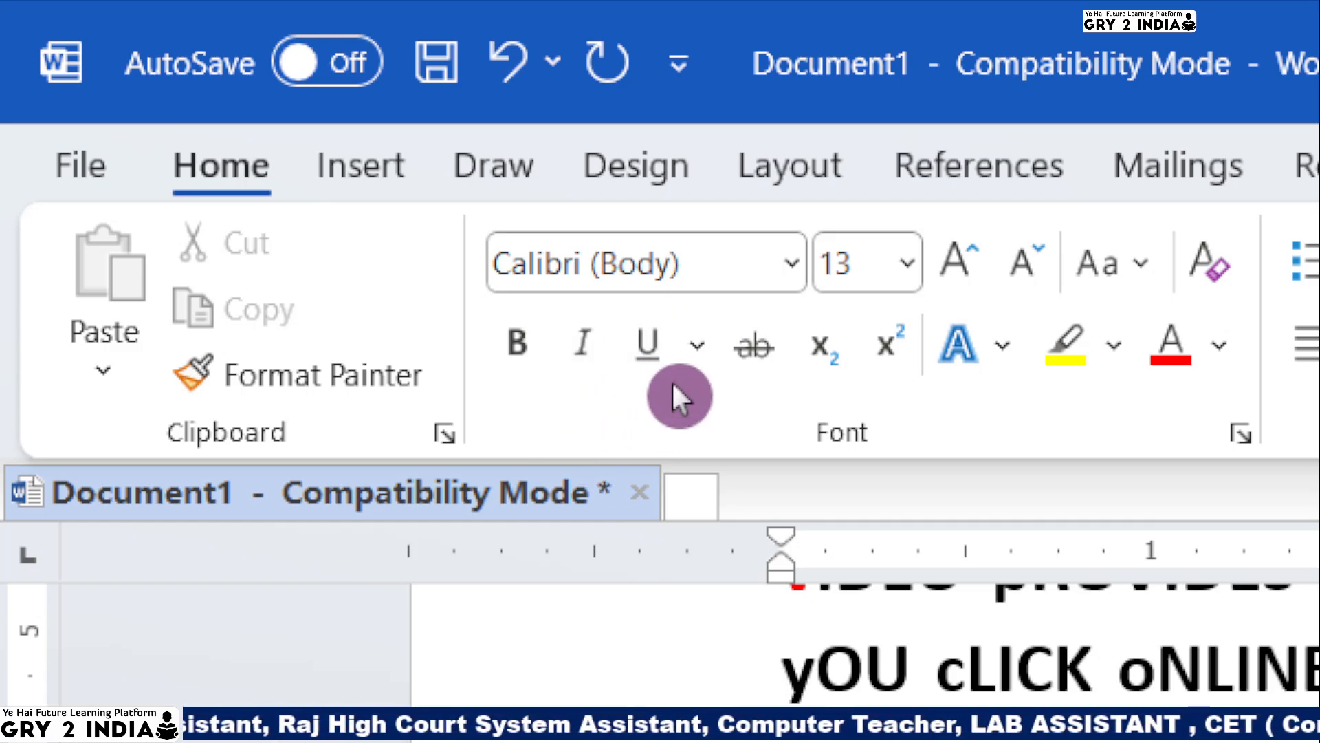
pyautogui.click(696, 347)
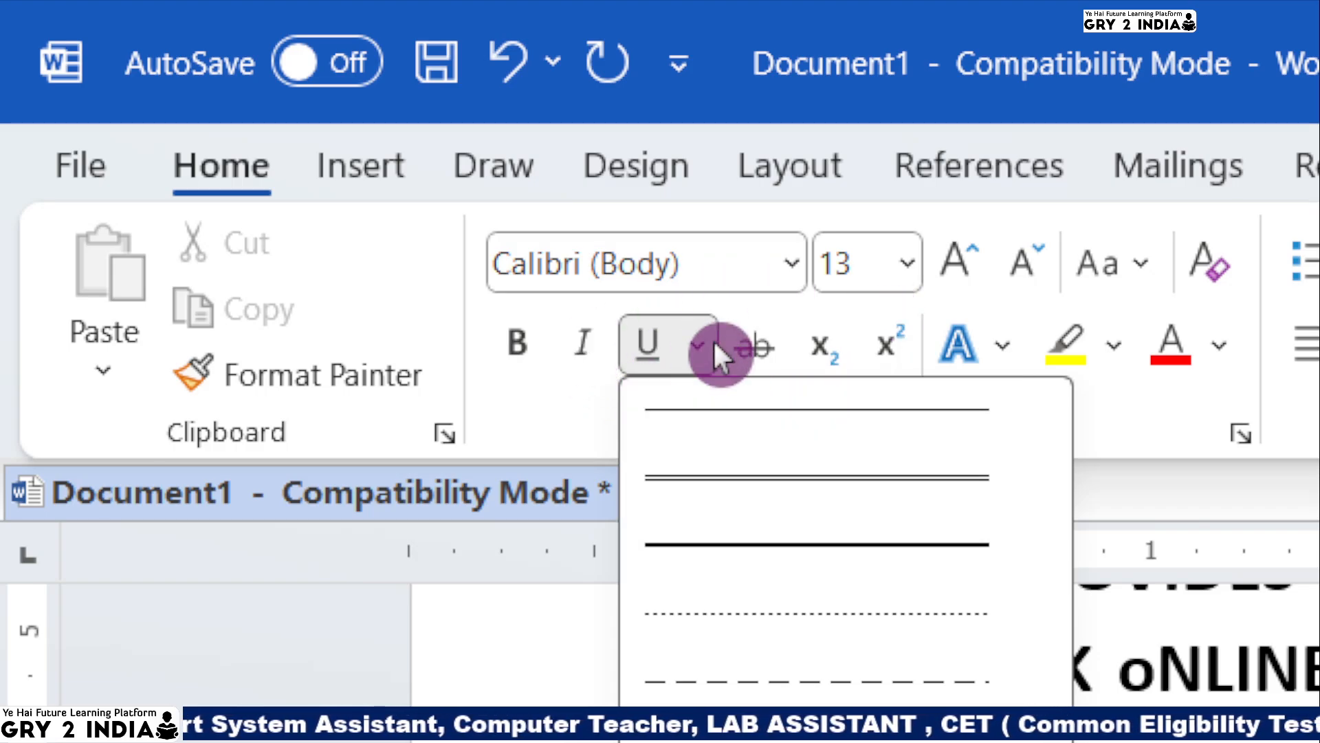
pyautogui.click(554, 400)
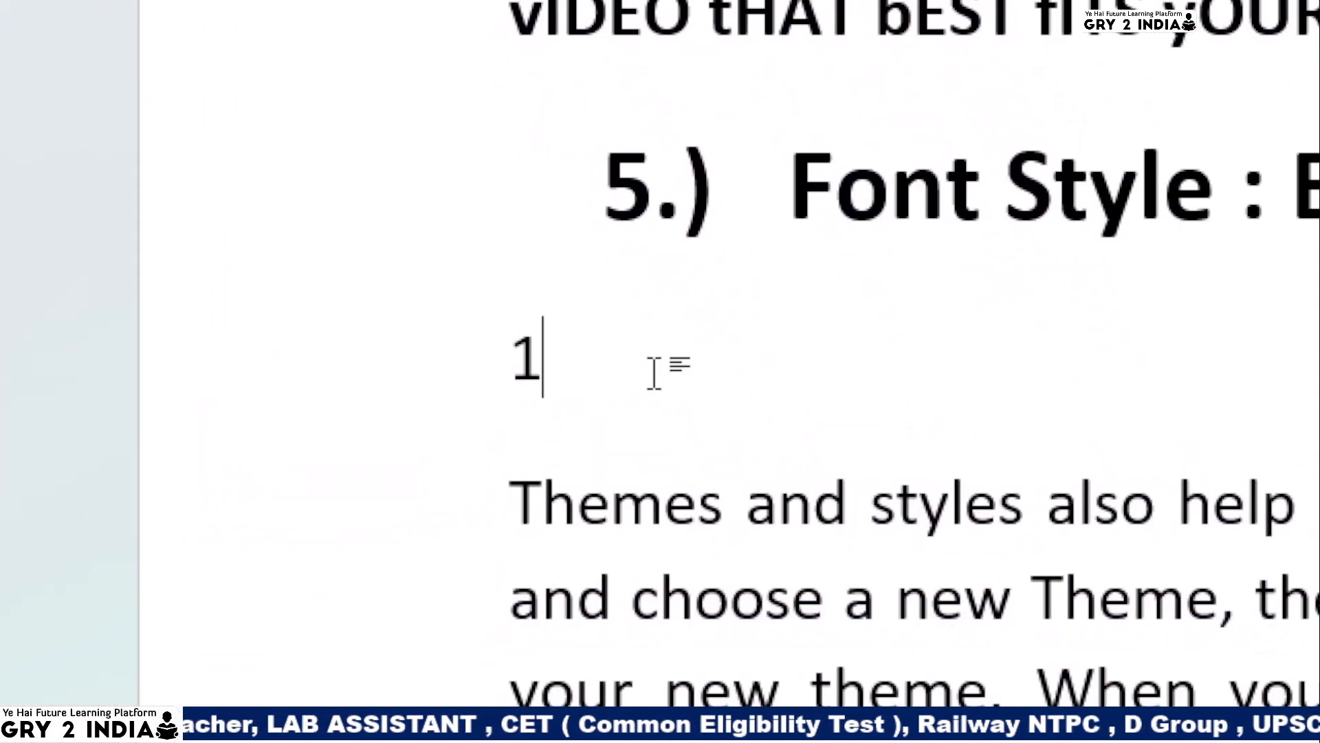
# - Type 1 over the selection, delete the stray 11, and start numbered item 6
pyautogui.write('1')
pyautogui.doubleClick(297, 400)
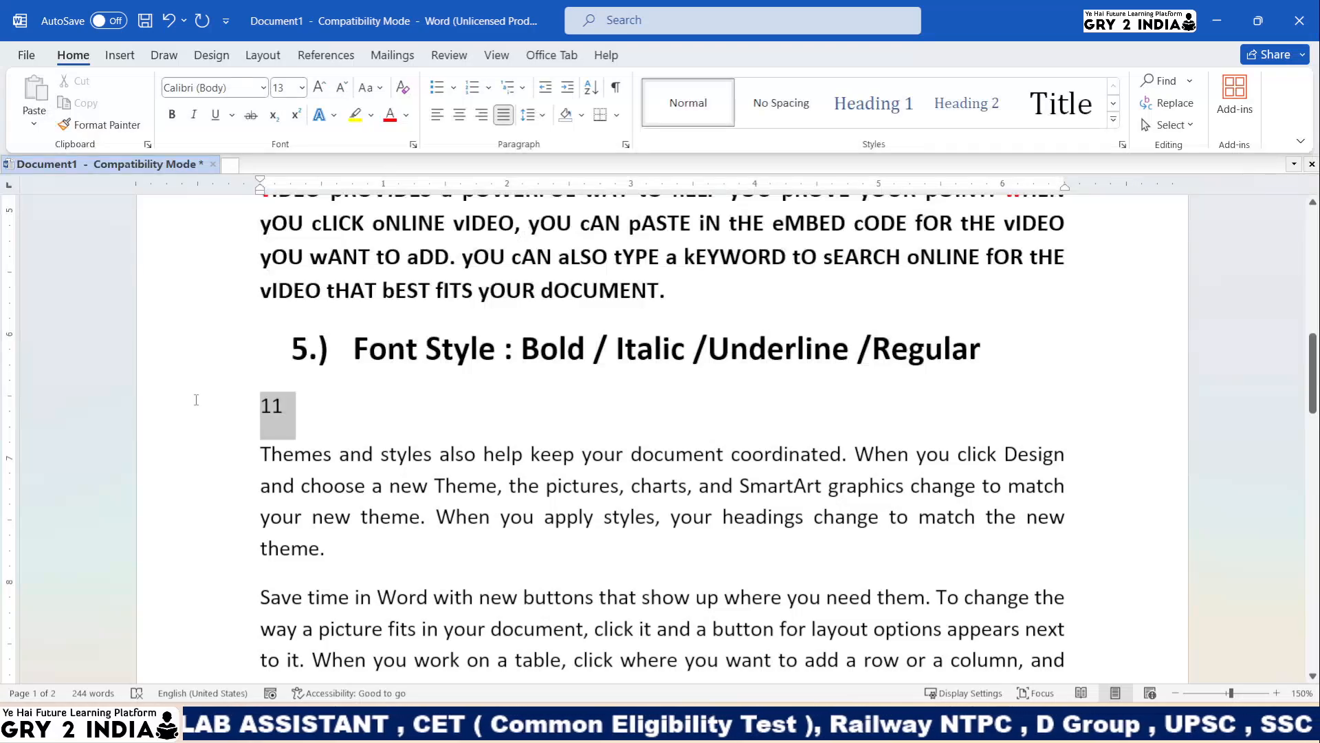
pyautogui.press('BackSpace')
pyautogui.press('BackSpace')
pyautogui.press('BackSpace')
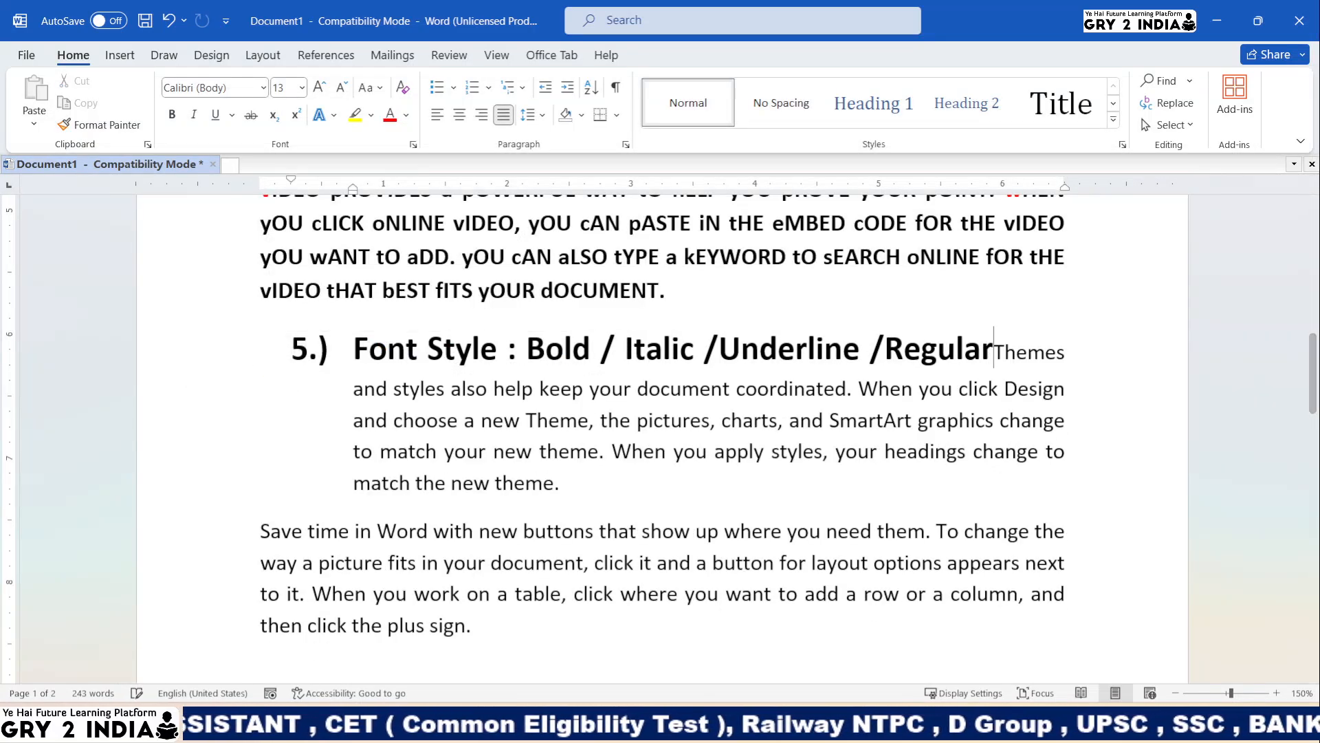
pyautogui.press('Return')
pyautogui.press('Return')
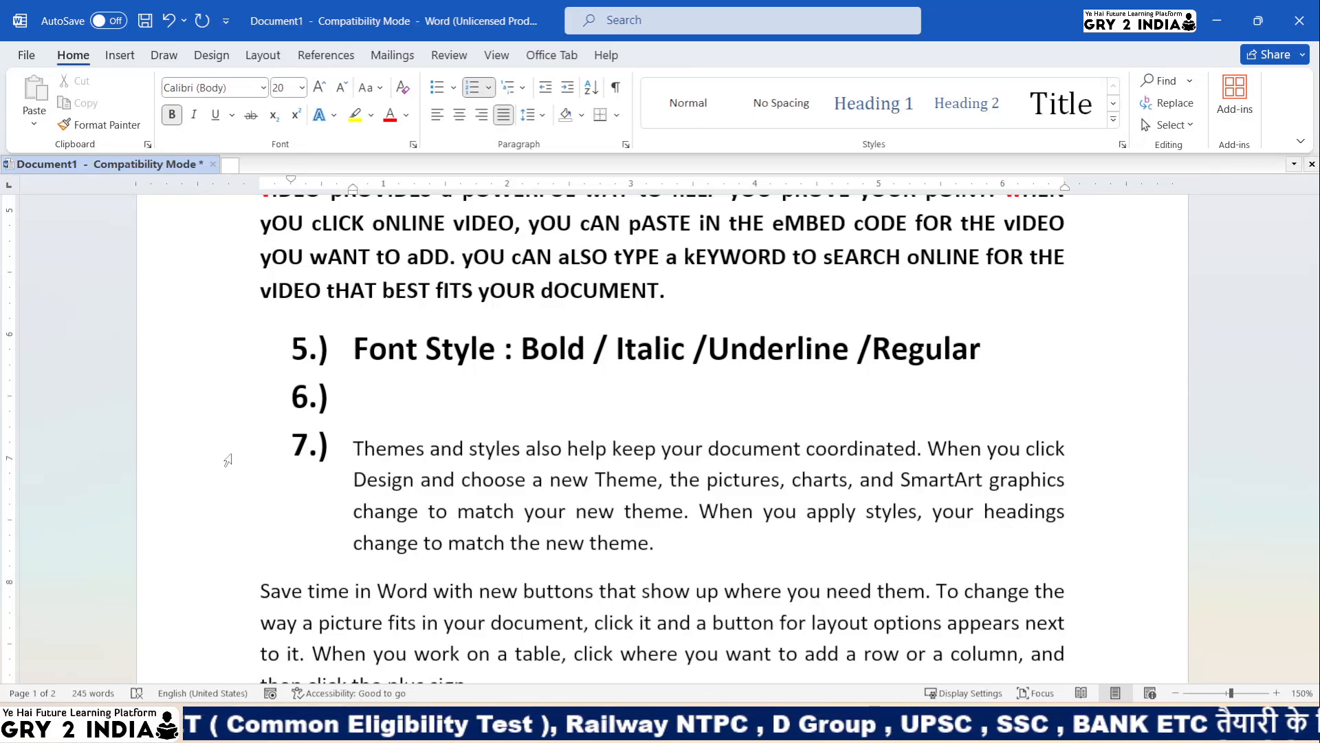
# - Enter 'Superscript /Subscript' as item 6 and remove the Themes paragraph's numbering
pyautogui.write('Subp')
pyautogui.press('BackSpace')
pyautogui.press('BackSpace')
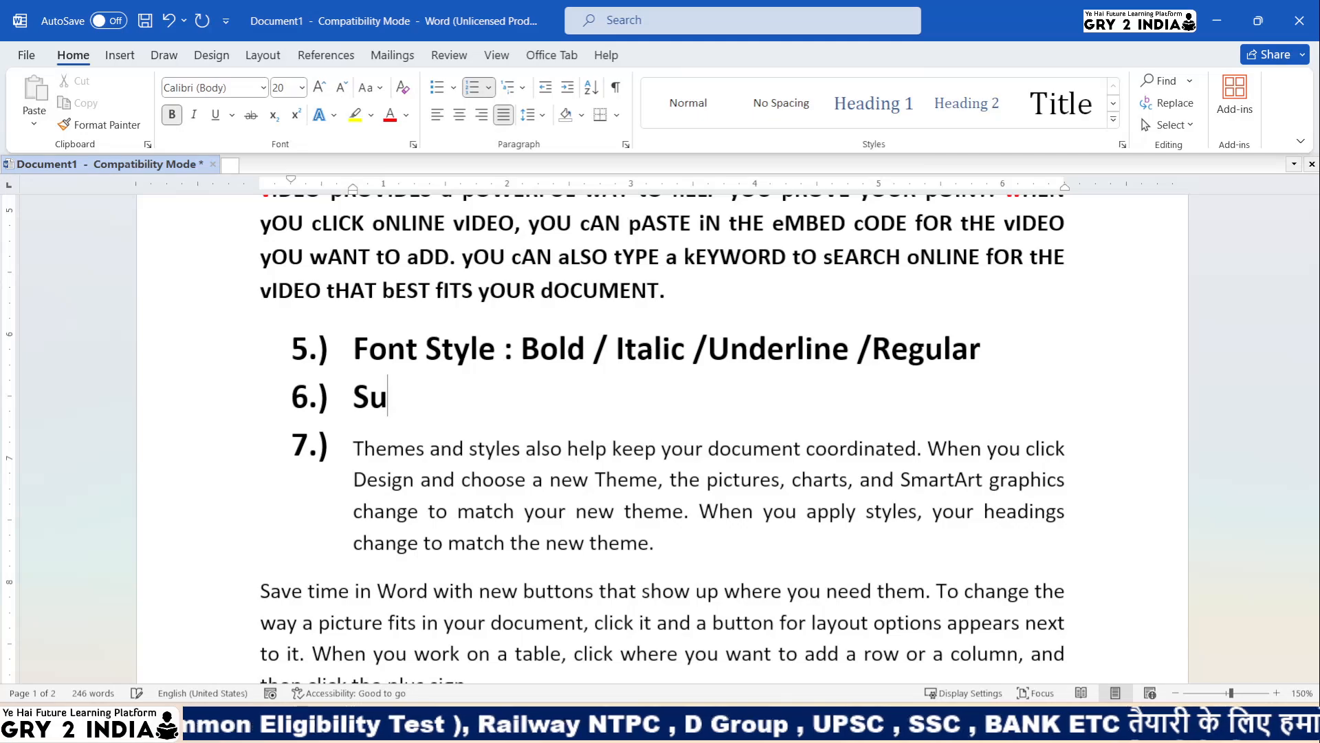
pyautogui.write('persciri')
pyautogui.press('BackSpace')
pyautogui.press('BackSpace')
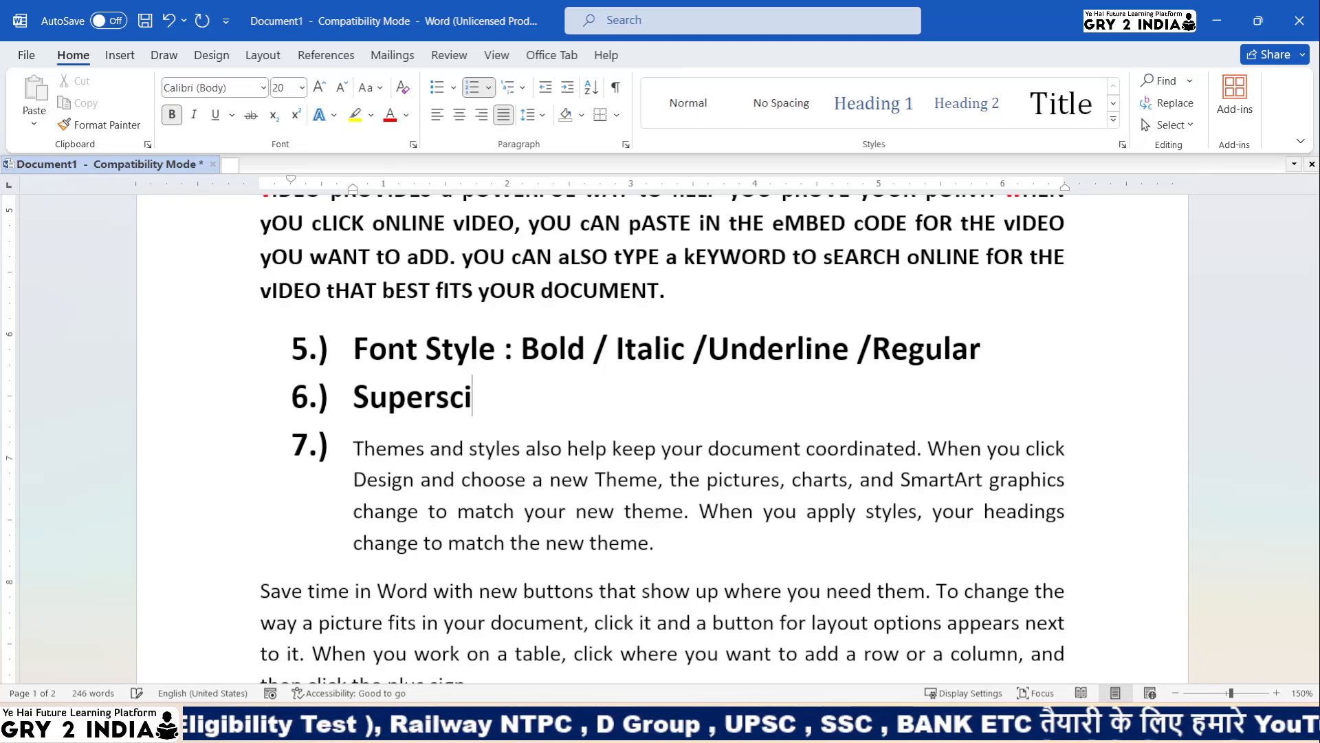
pyautogui.write('p')
pyautogui.press('BackSpace')
pyautogui.press('BackSpace')
pyautogui.write('ri')
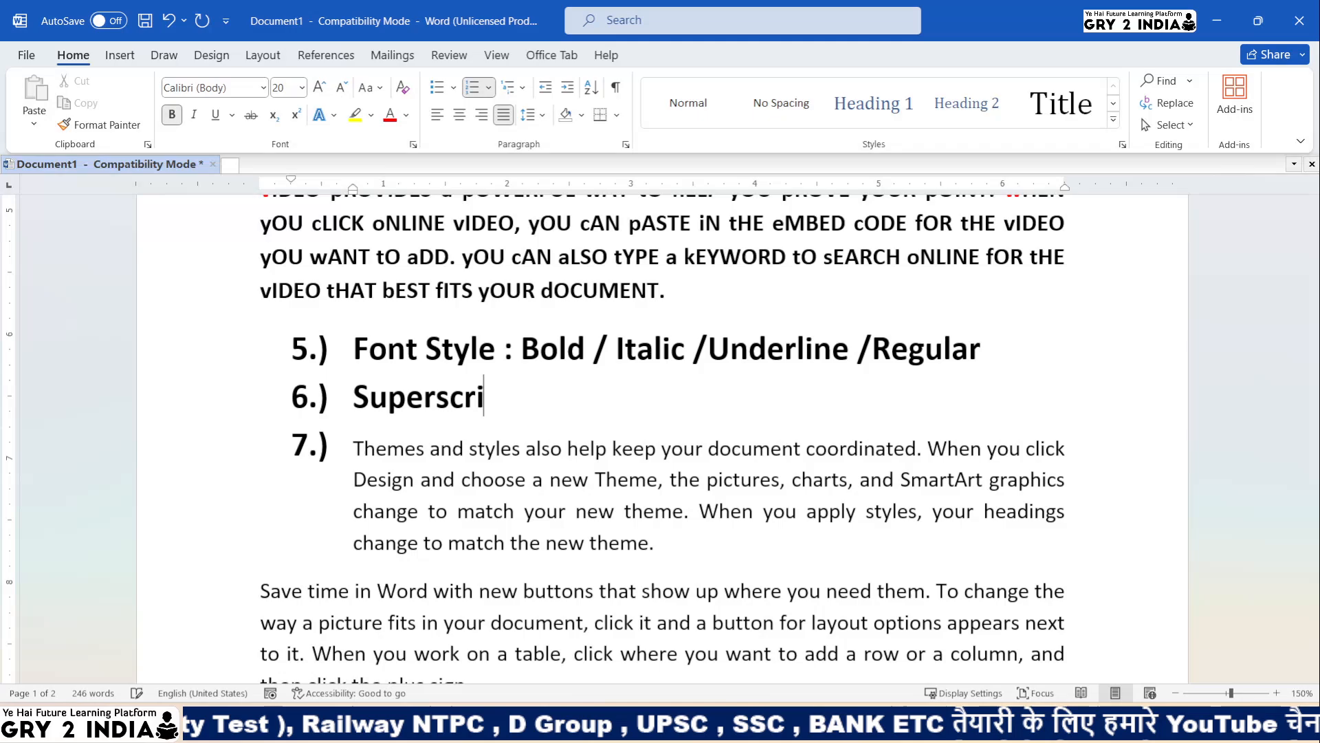
pyautogui.write('pt')
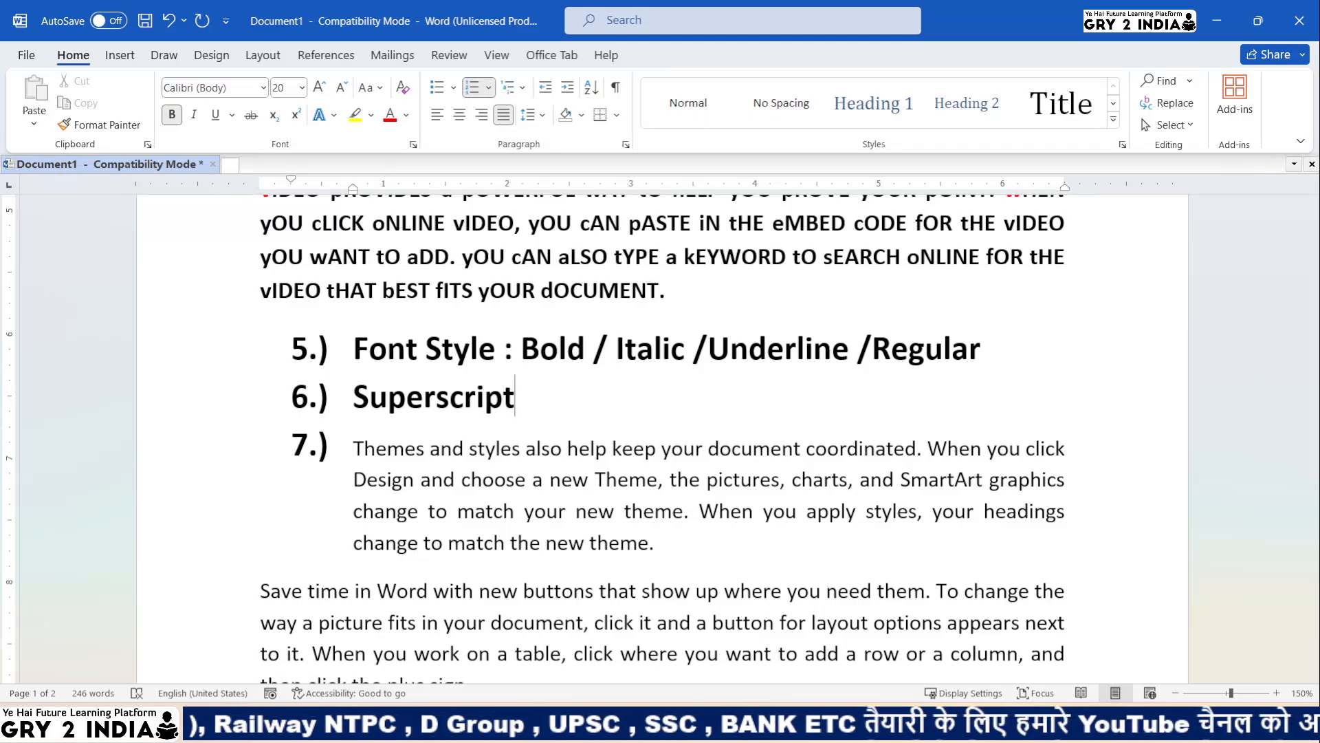
pyautogui.write(' /S')
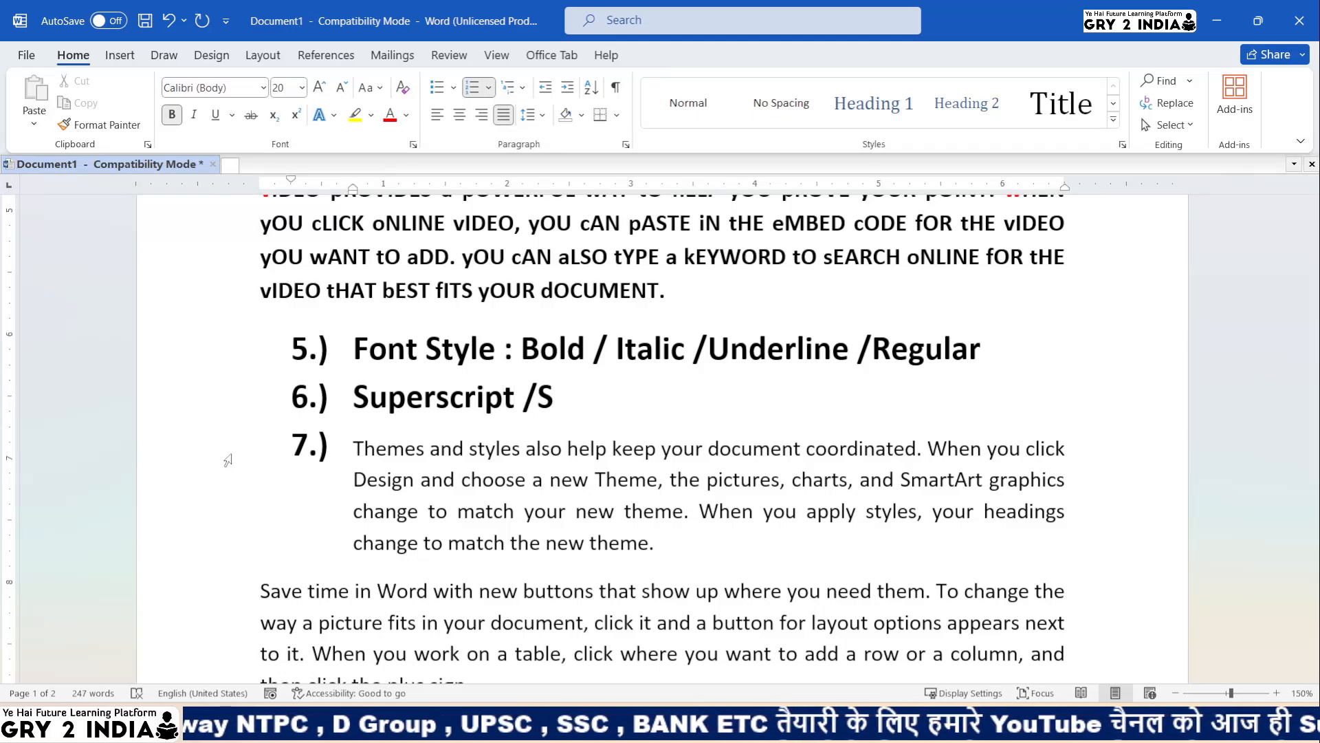
pyautogui.write('ubscript')
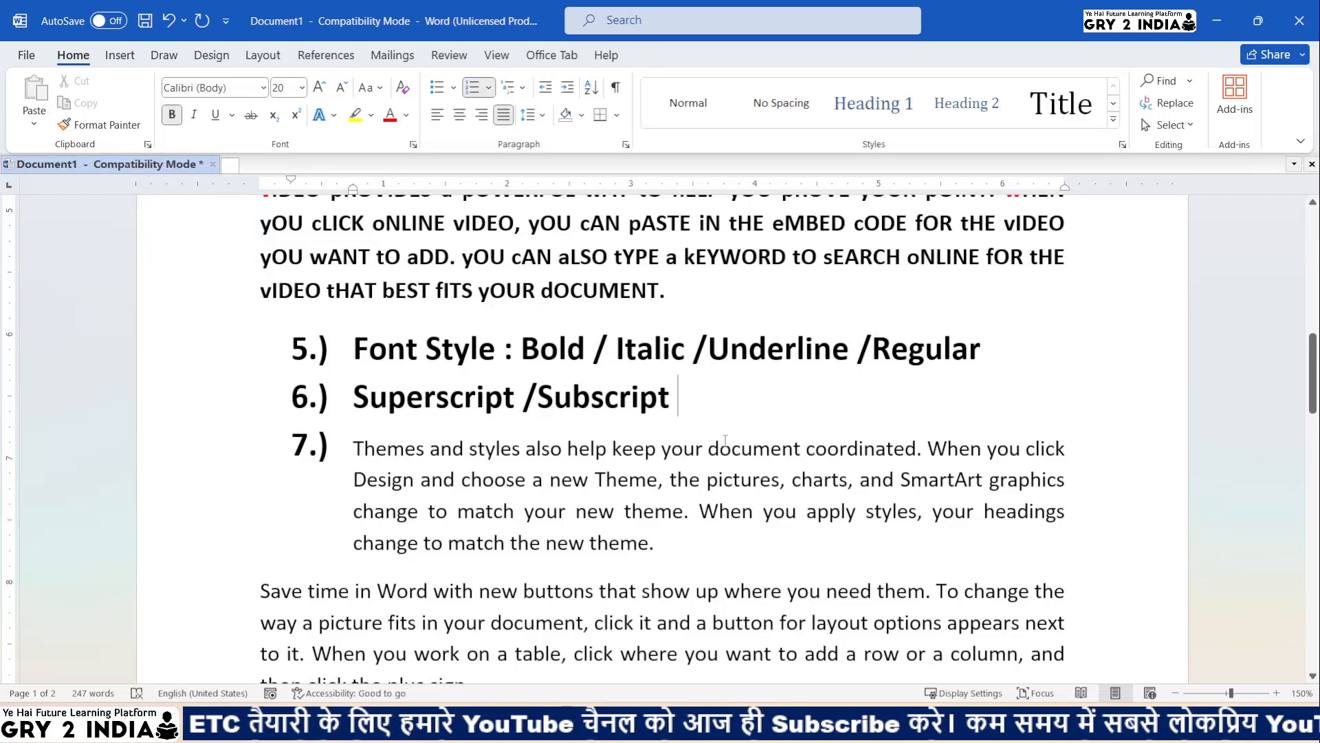
pyautogui.click(363, 448)
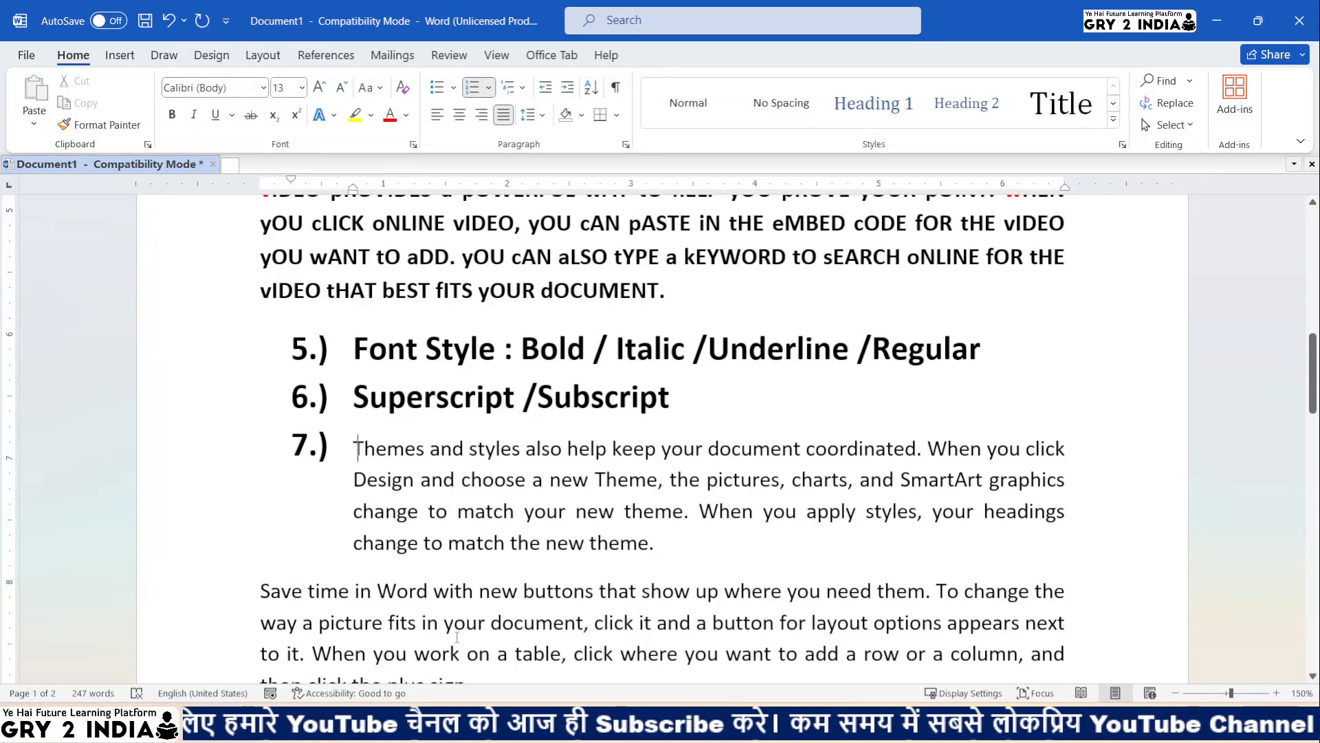
pyautogui.press('BackSpace')
pyautogui.press('BackSpace')
pyautogui.press('BackSpace')
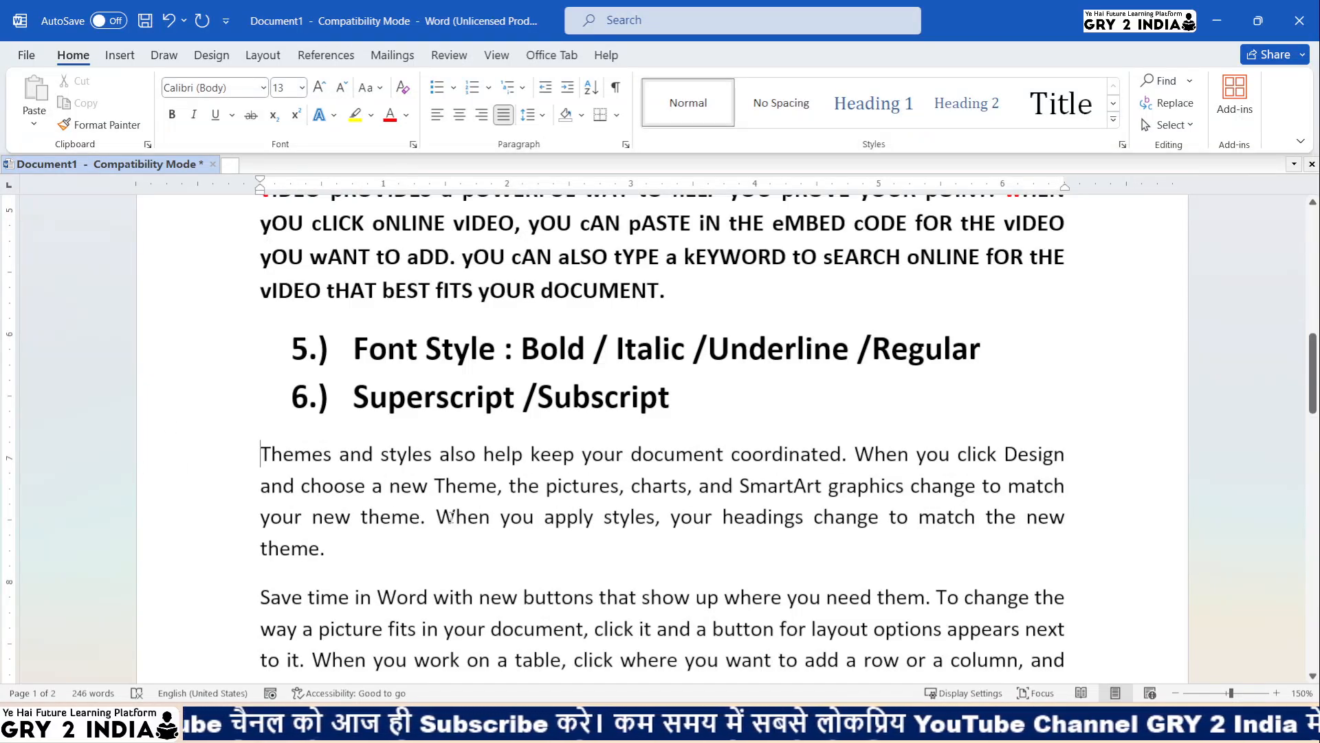
# - Make 'styles' superscript and 'help' subscript in the Themes paragraph
pyautogui.moveTo(383, 455); pyautogui.dragTo(436, 457)
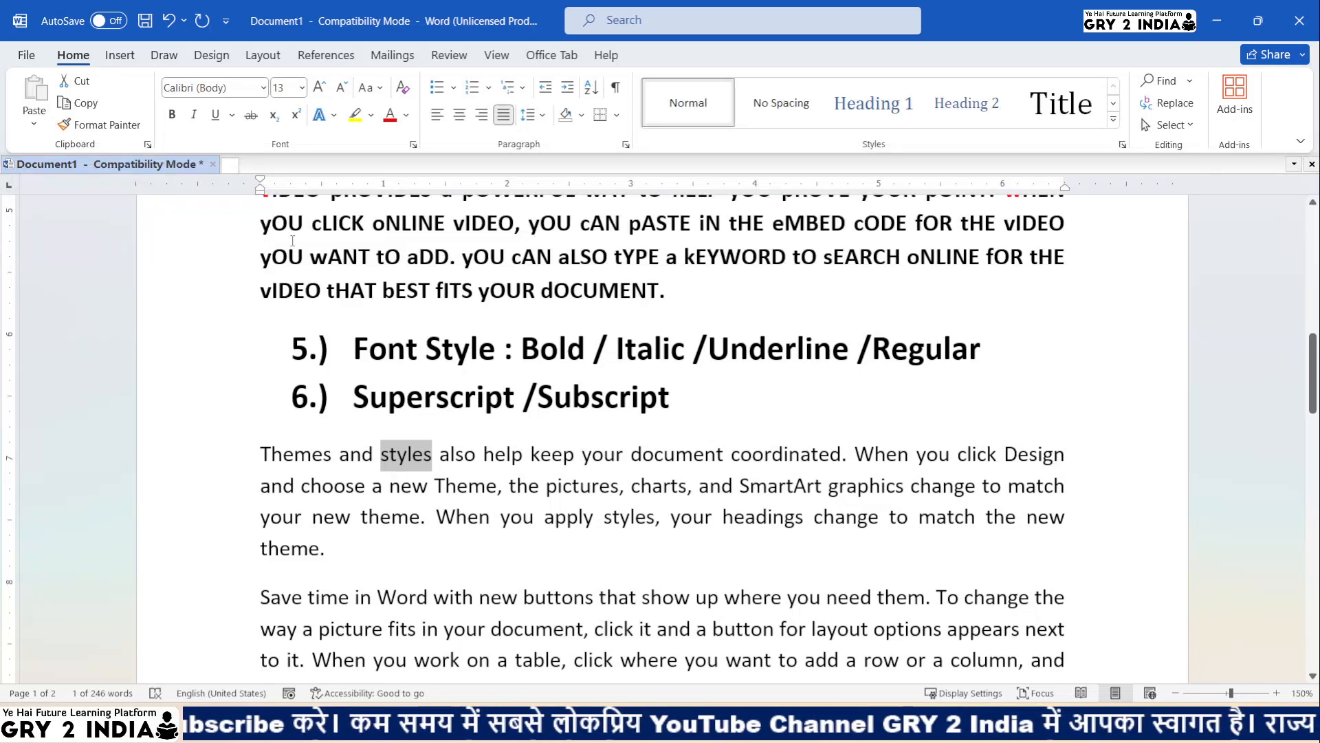
pyautogui.click(295, 115)
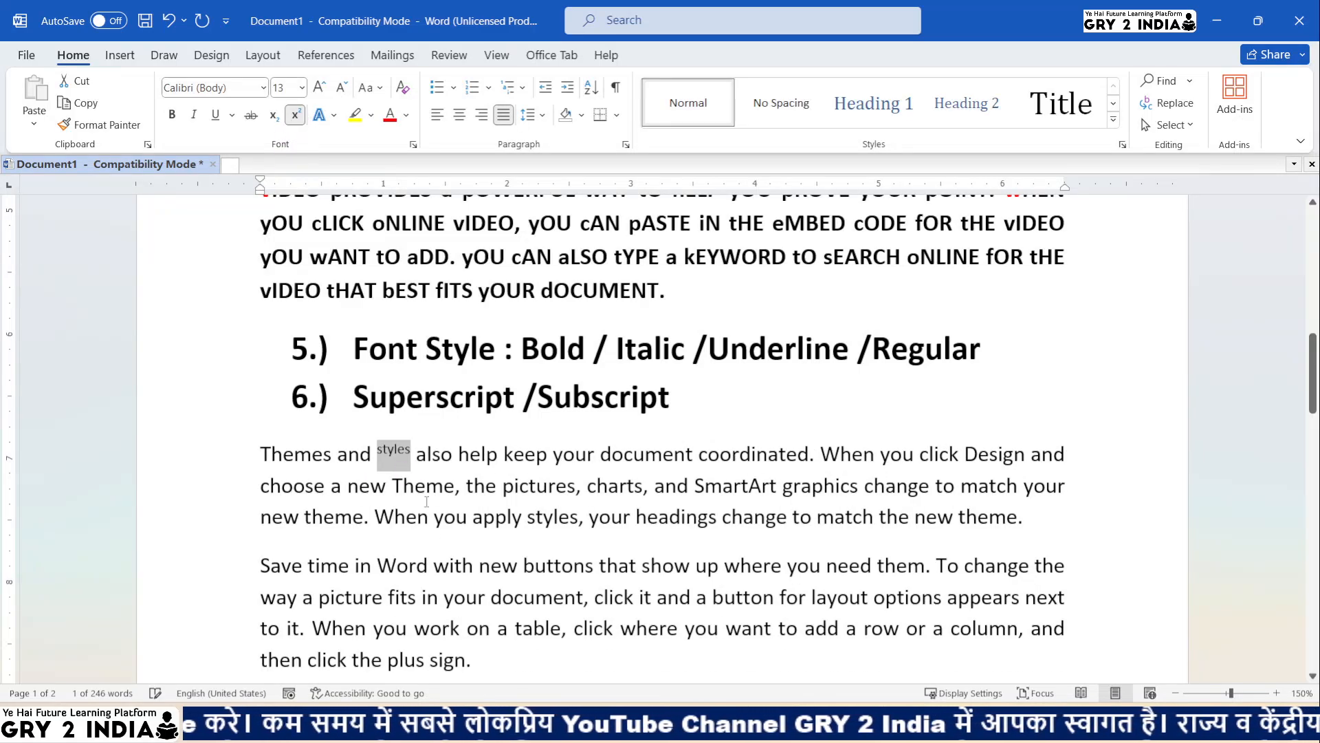
pyautogui.click(406, 456)
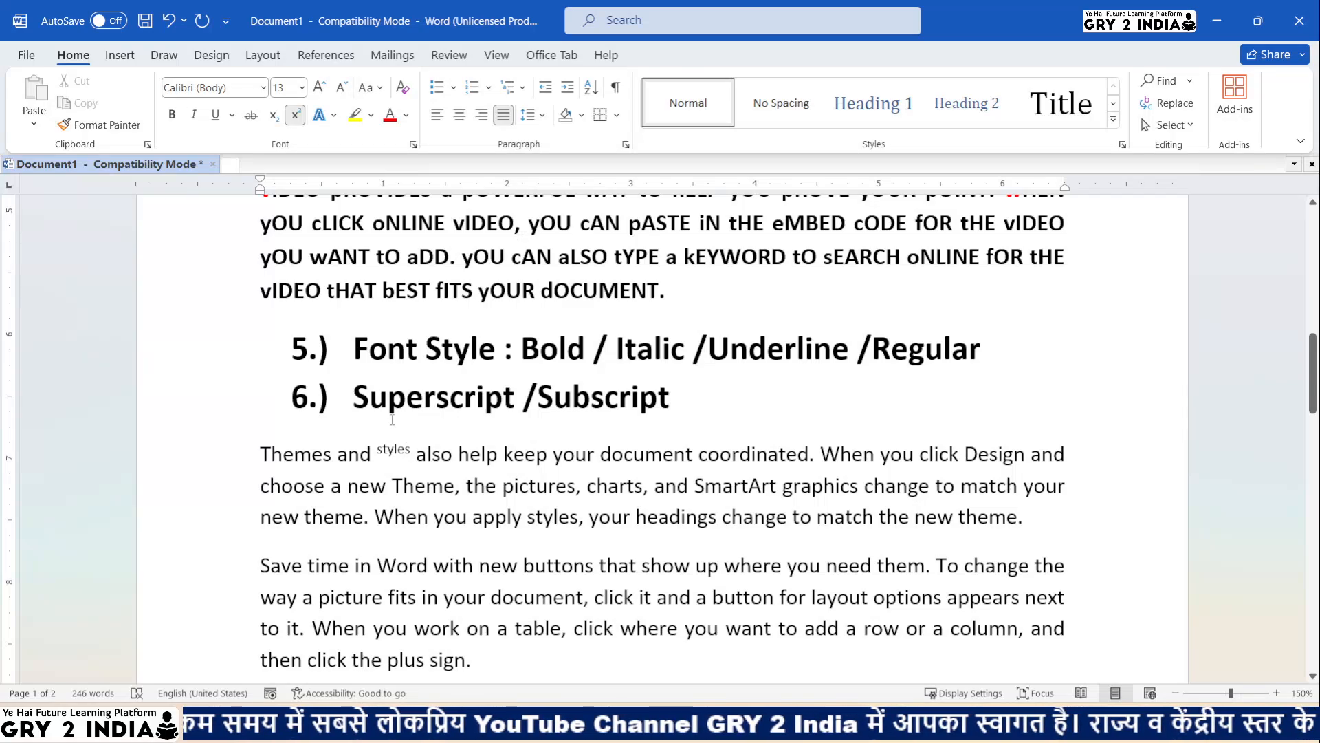
pyautogui.doubleClick(475, 455)
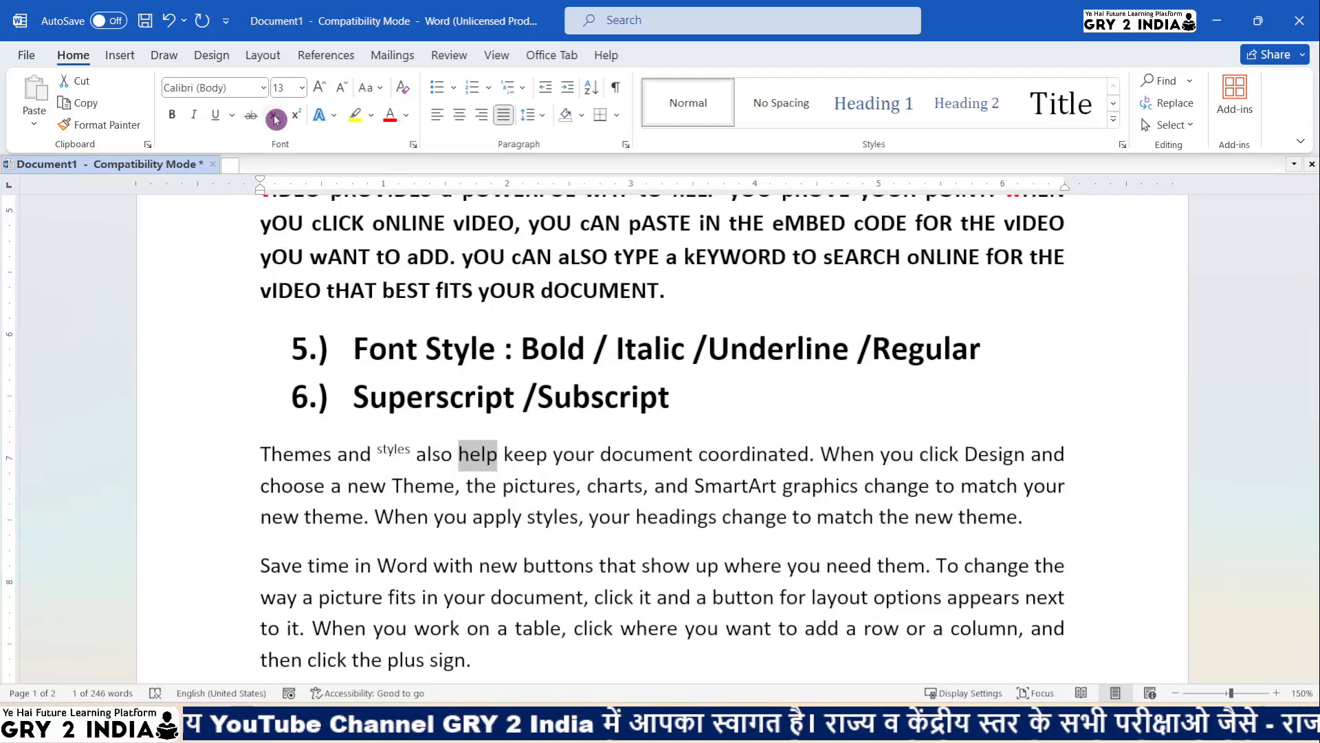
pyautogui.click(275, 119)
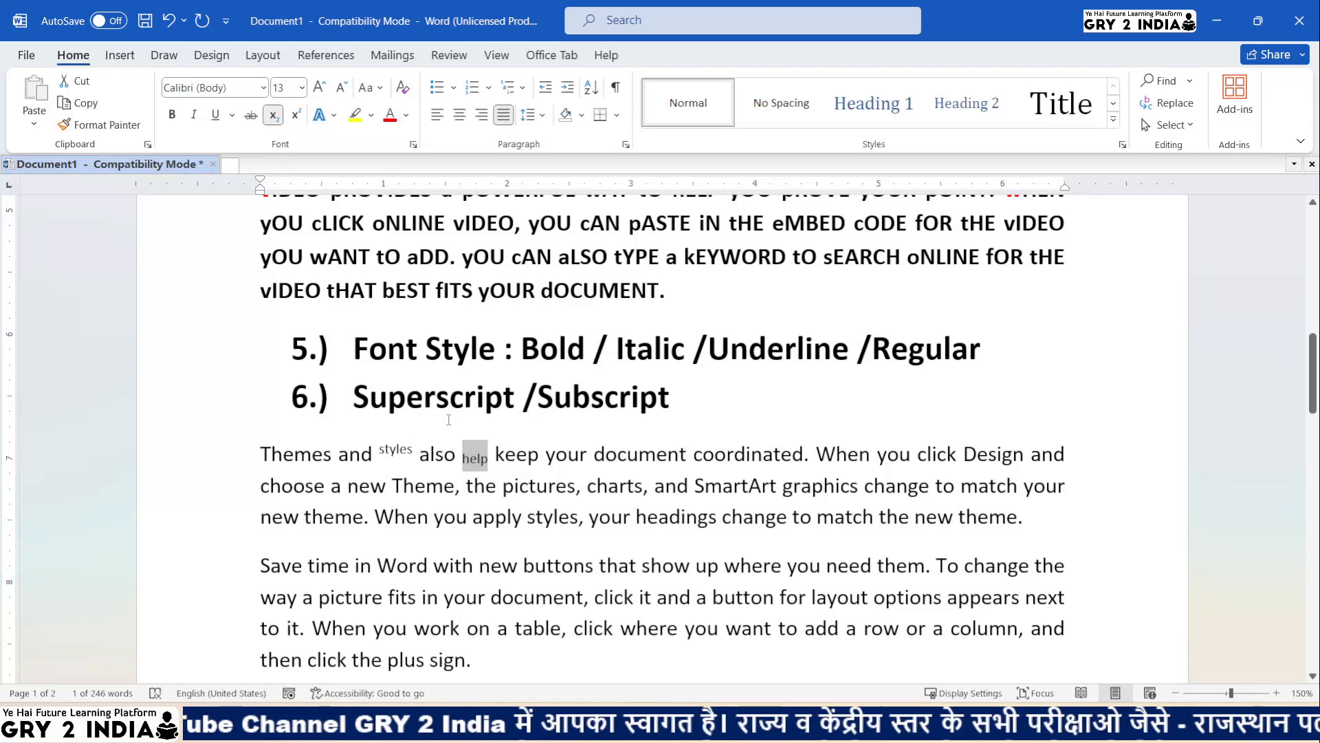
pyautogui.click(516, 457)
# - Enlarge 'and styles also help keep' to 20 pt and make it bold
pyautogui.moveTo(537, 456); pyautogui.dragTo(341, 454)
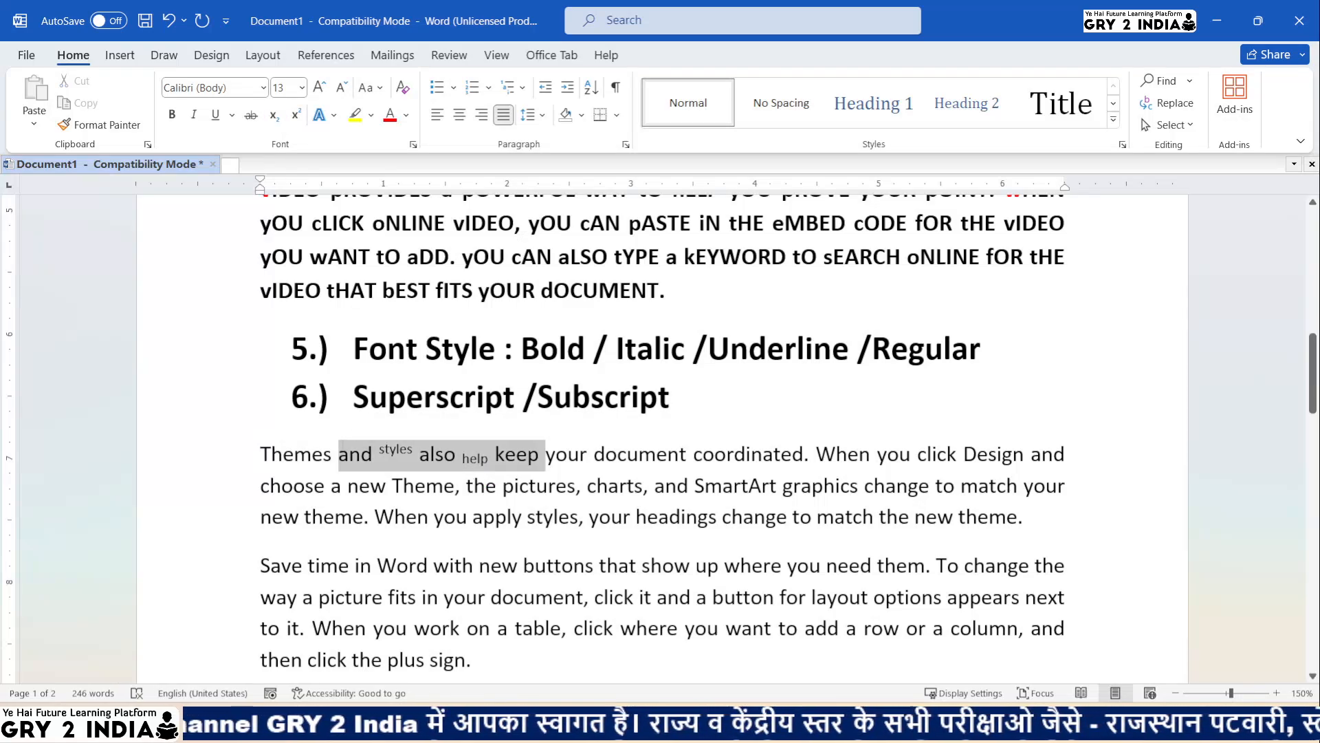
pyautogui.click(323, 89)
pyautogui.click(328, 91)
pyautogui.click(328, 91)
pyautogui.click(328, 91)
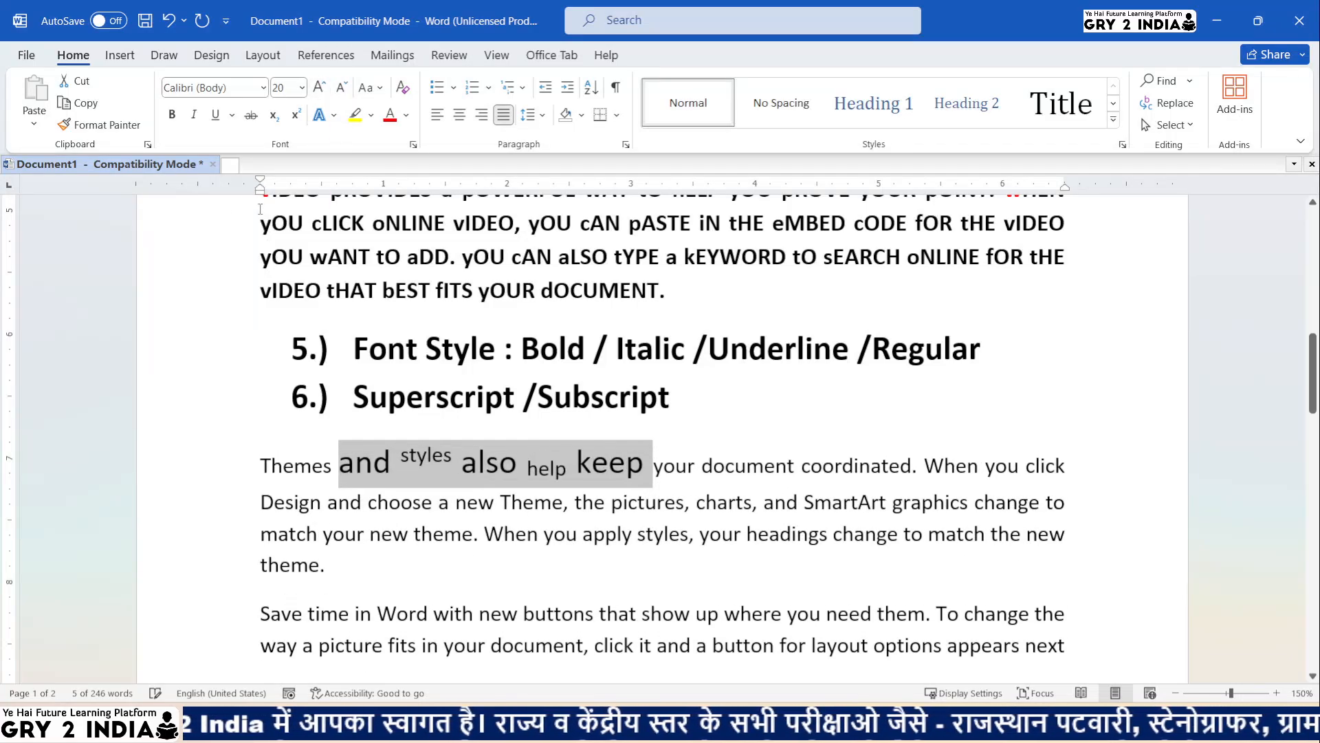
pyautogui.click(172, 114)
pyautogui.click(638, 502)
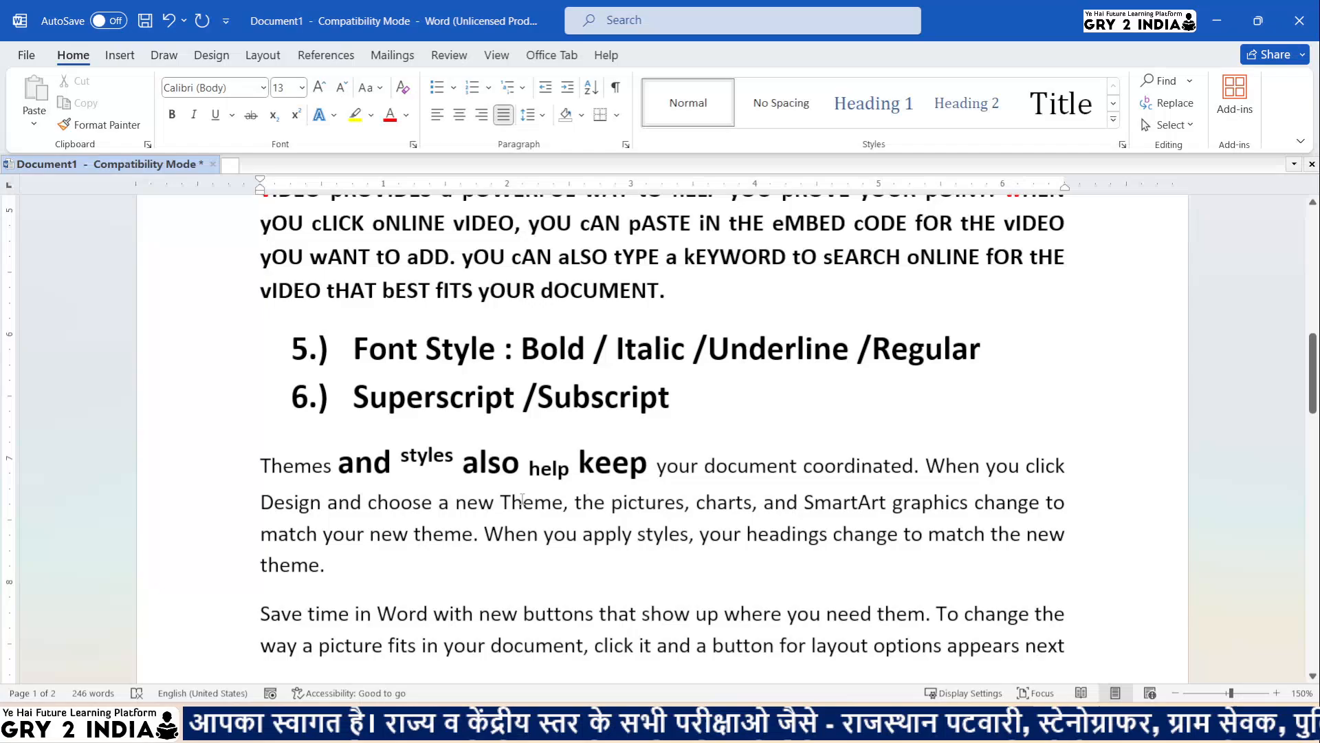
pyautogui.click(418, 456)
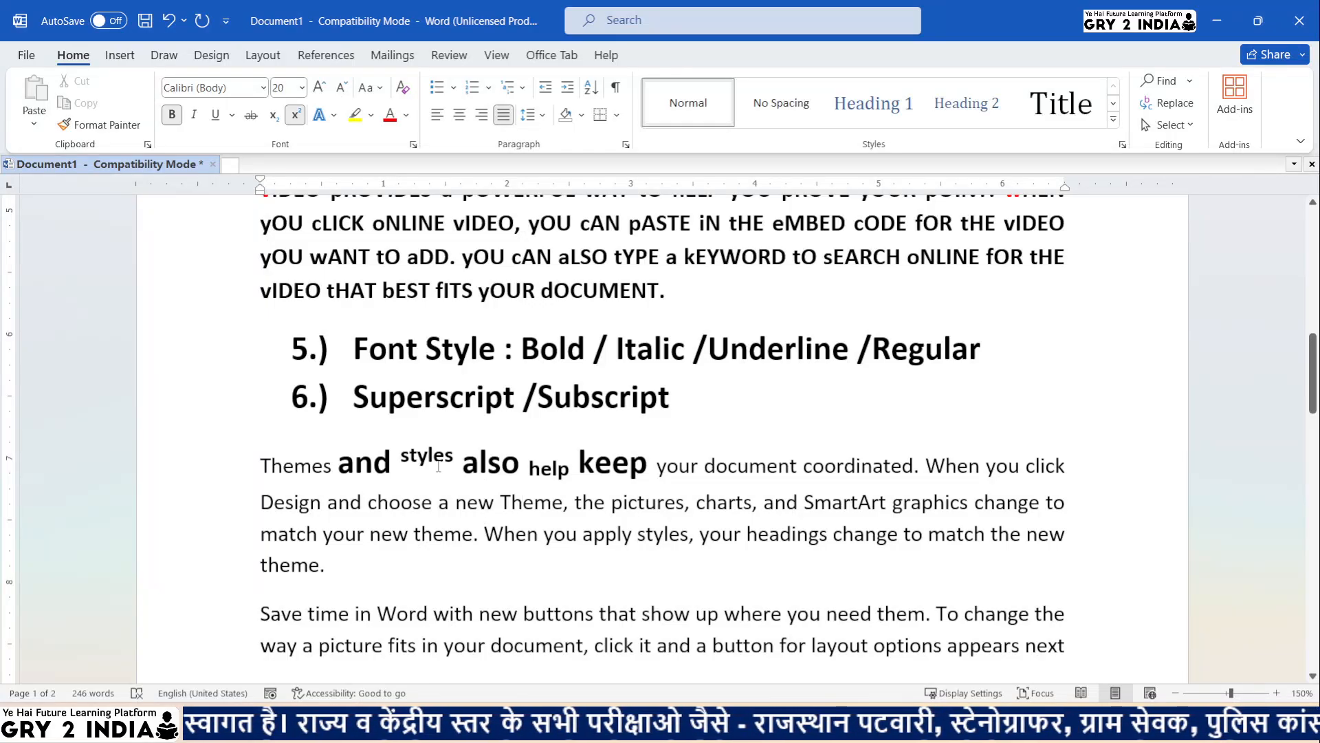
pyautogui.click(559, 471)
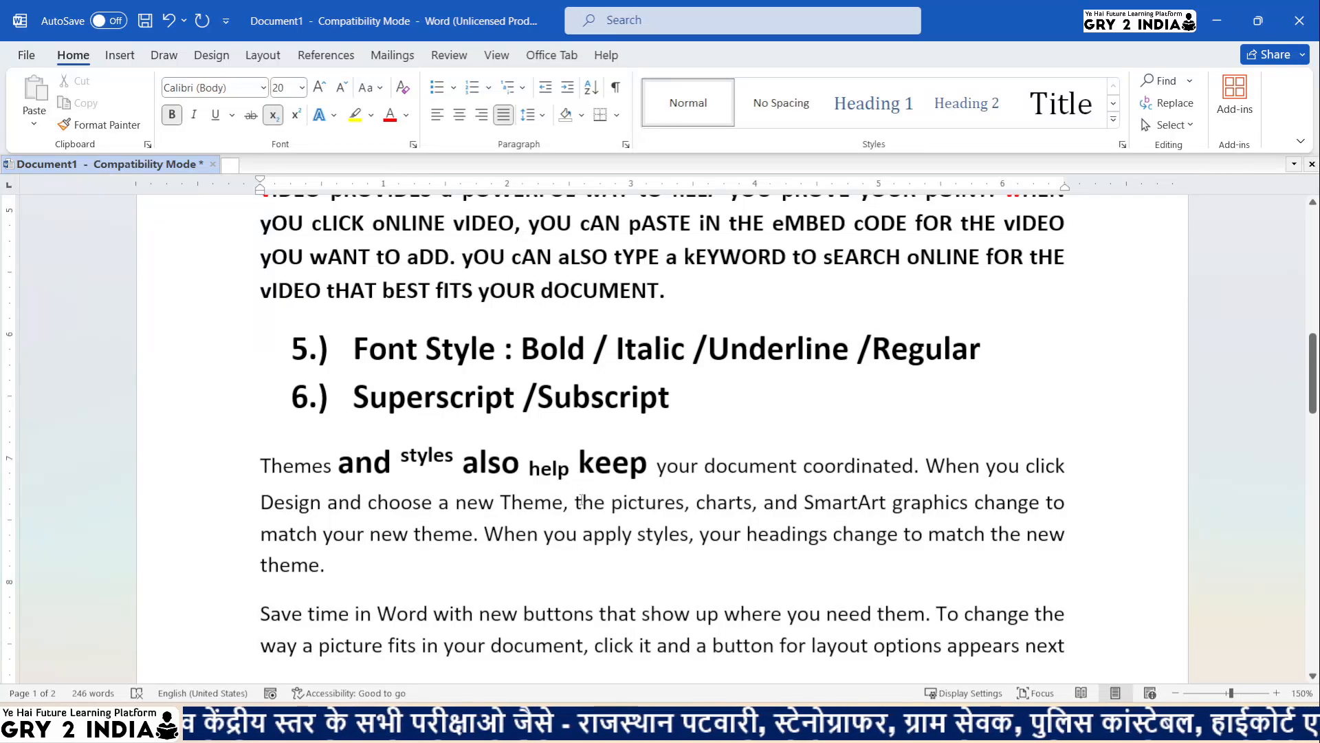
pyautogui.click(622, 527)
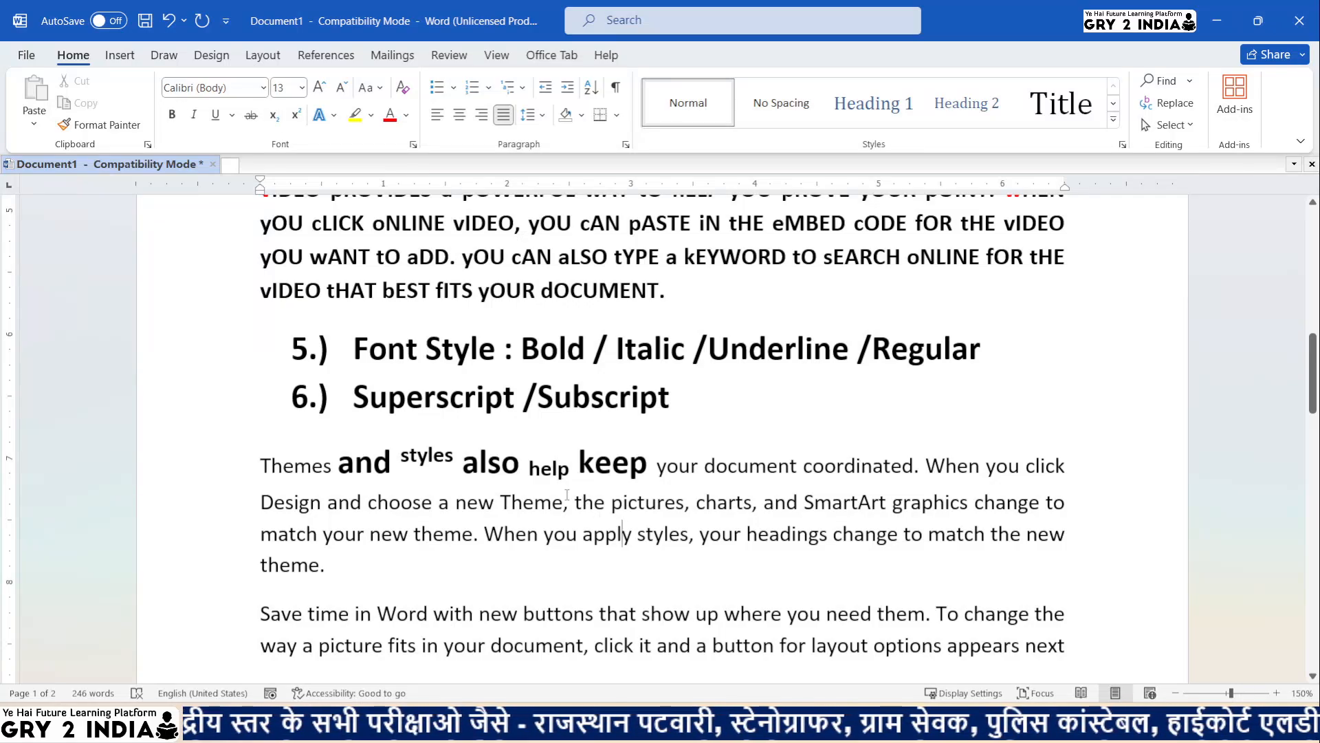
# - Highlight the whole Themes and styles paragraph in yellow
pyautogui.click(371, 126)
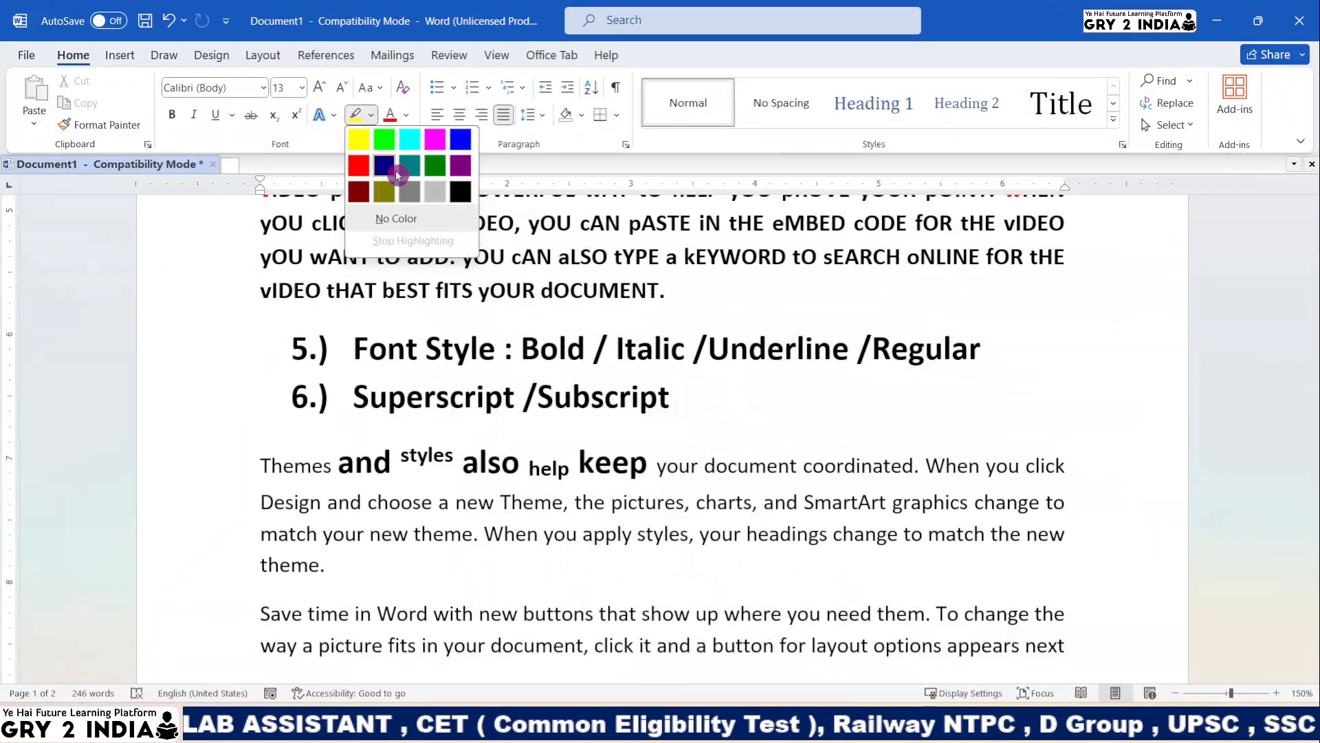
pyautogui.click(416, 309)
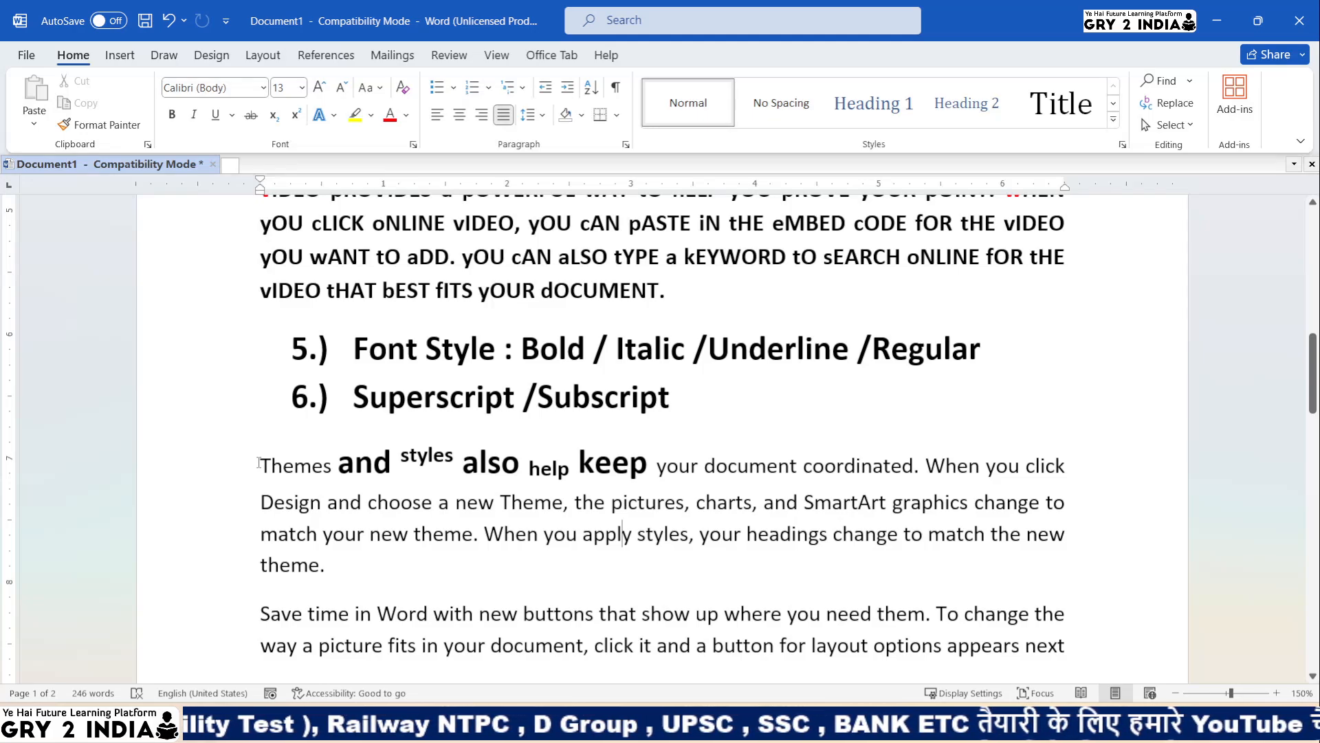
pyautogui.moveTo(258, 463); pyautogui.dragTo(348, 568)
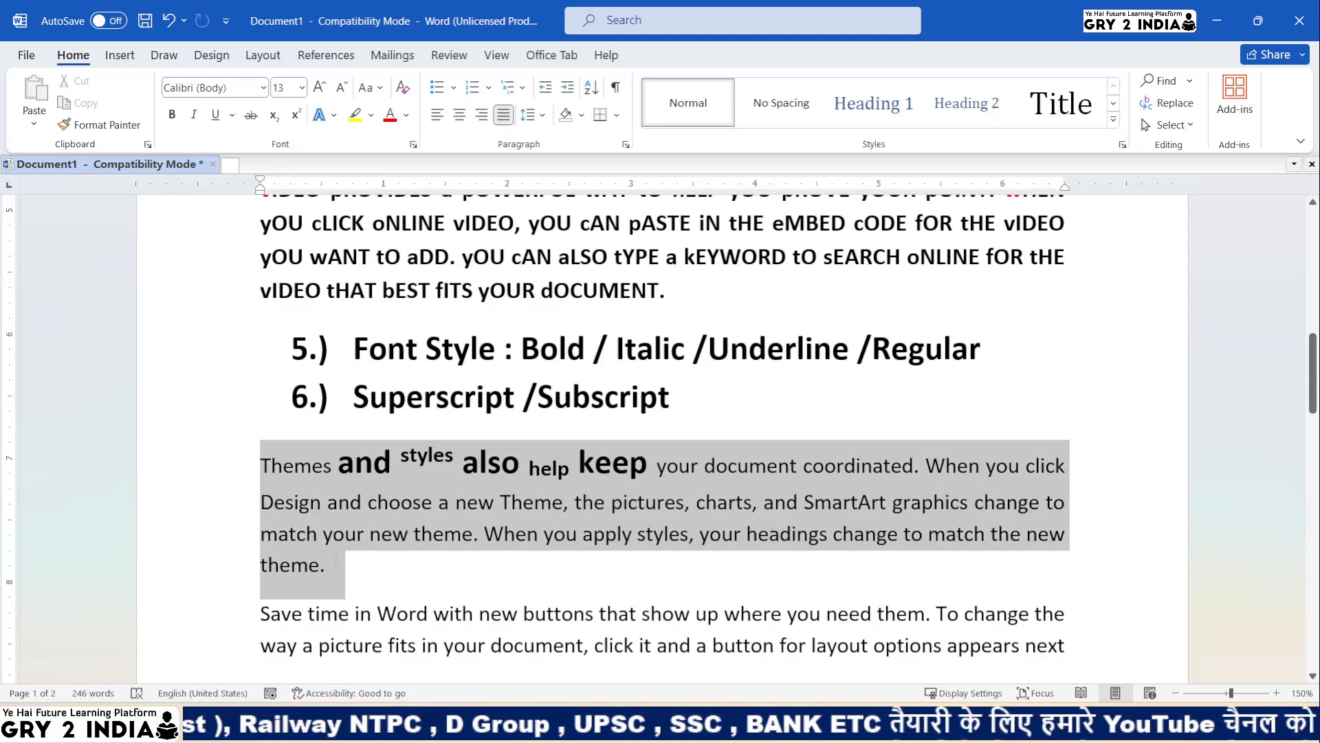
pyautogui.click(372, 115)
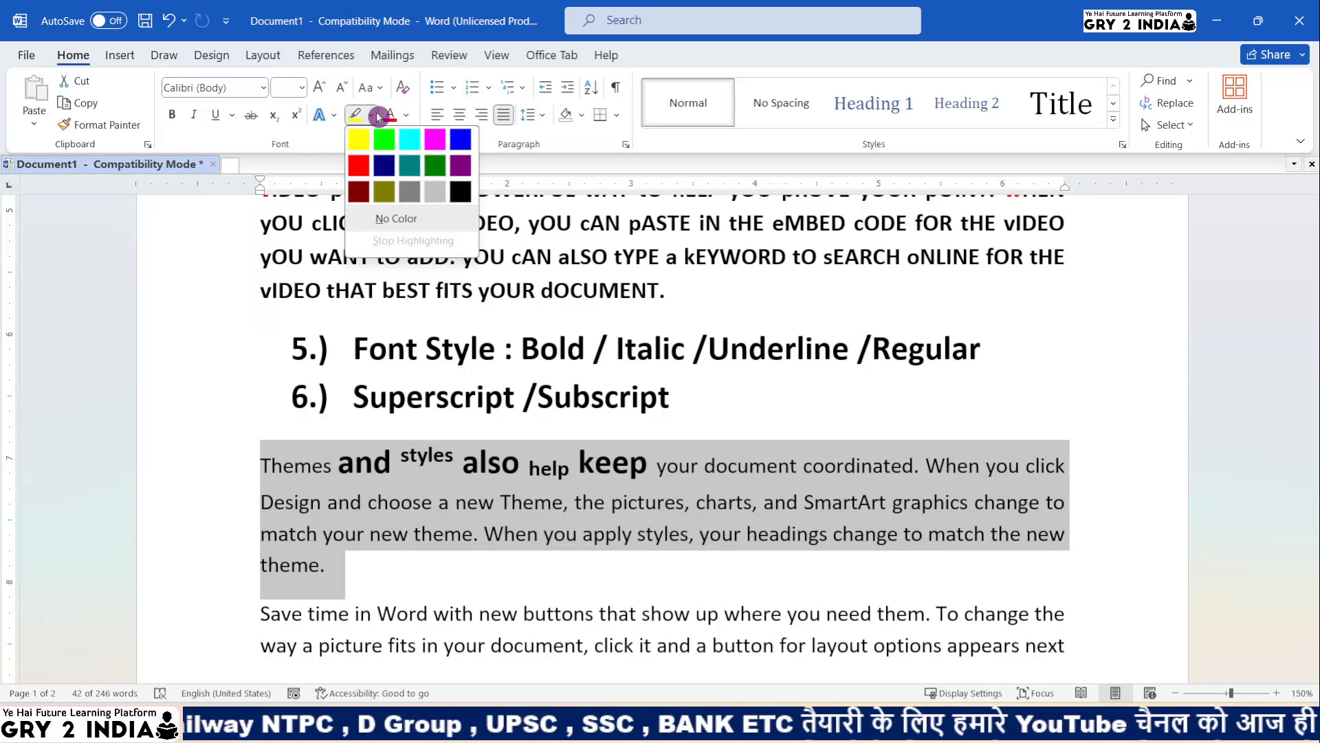
pyautogui.click(370, 141)
pyautogui.click(330, 565)
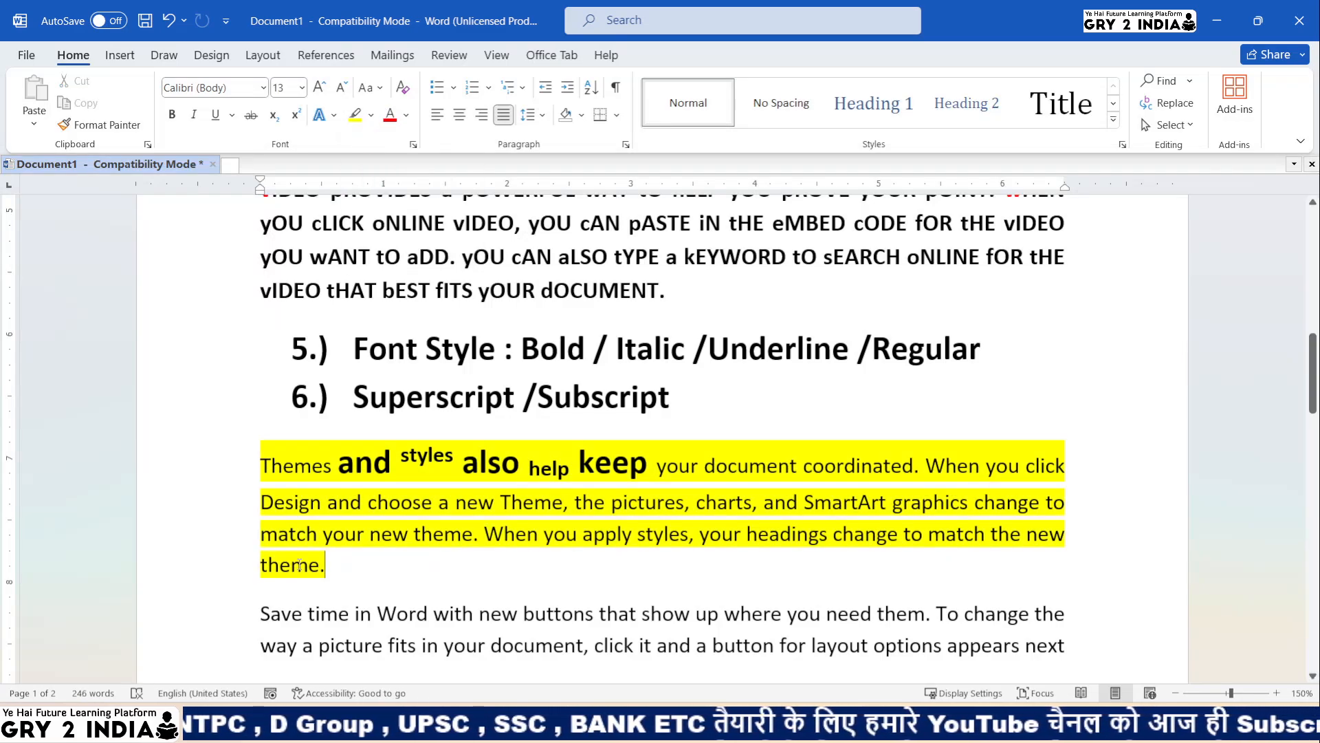
# - Make the yellow-highlighted paragraph bold
pyautogui.moveTo(333, 573); pyautogui.dragTo(260, 457)
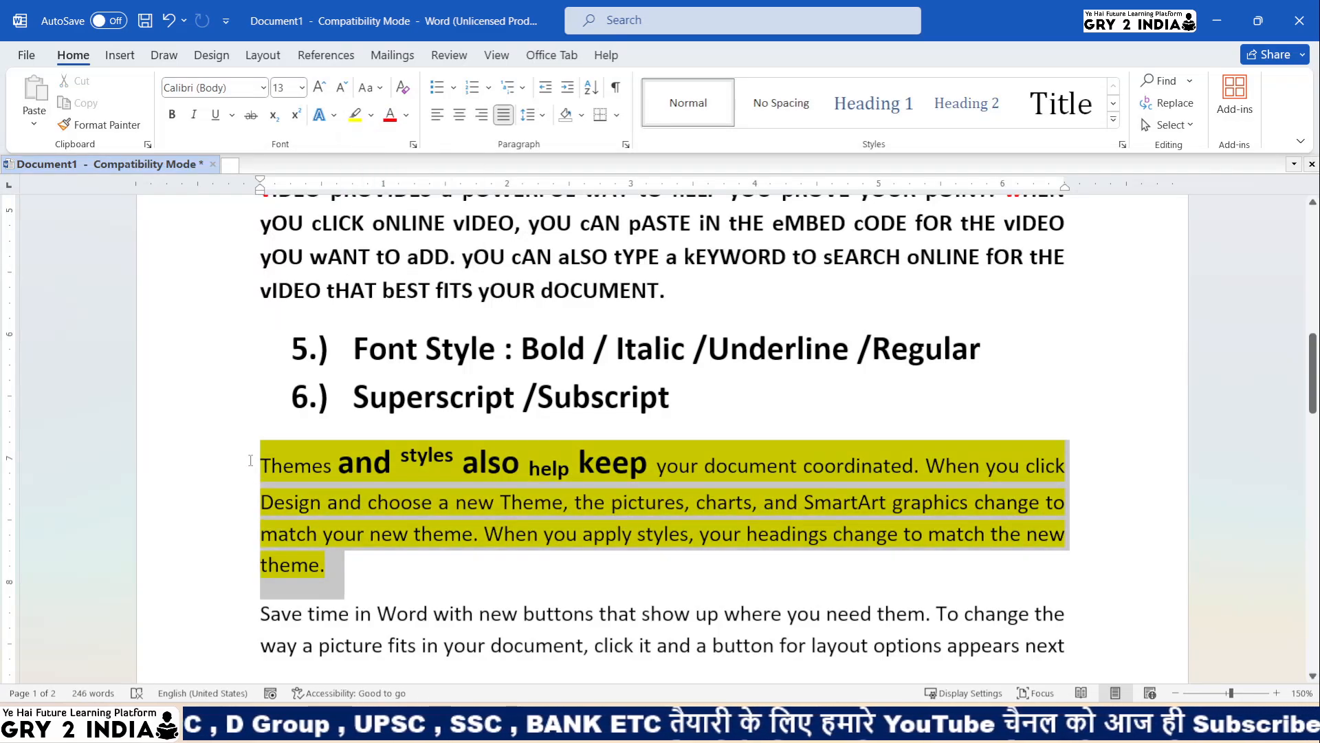
pyautogui.click(173, 117)
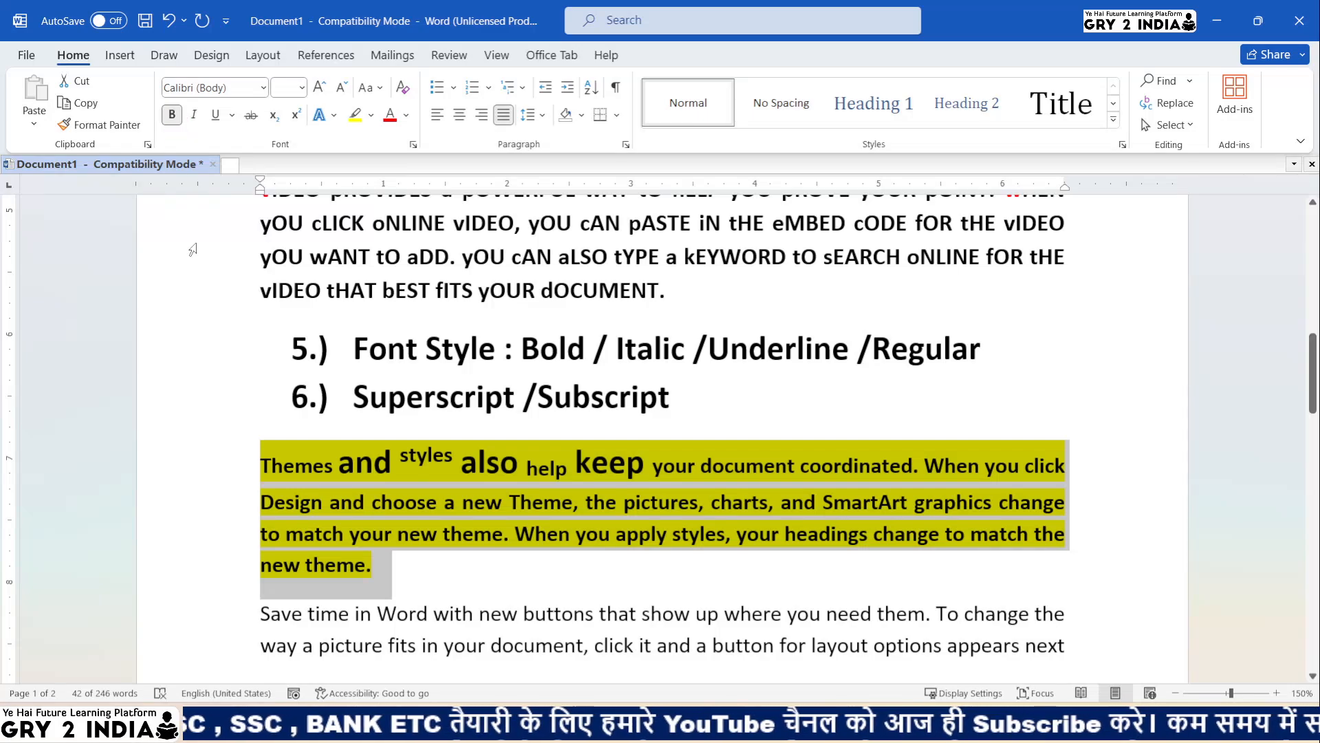
pyautogui.click(395, 539)
pyautogui.scroll(-1, 394, 543)
pyautogui.scroll(-1, 385, 536)
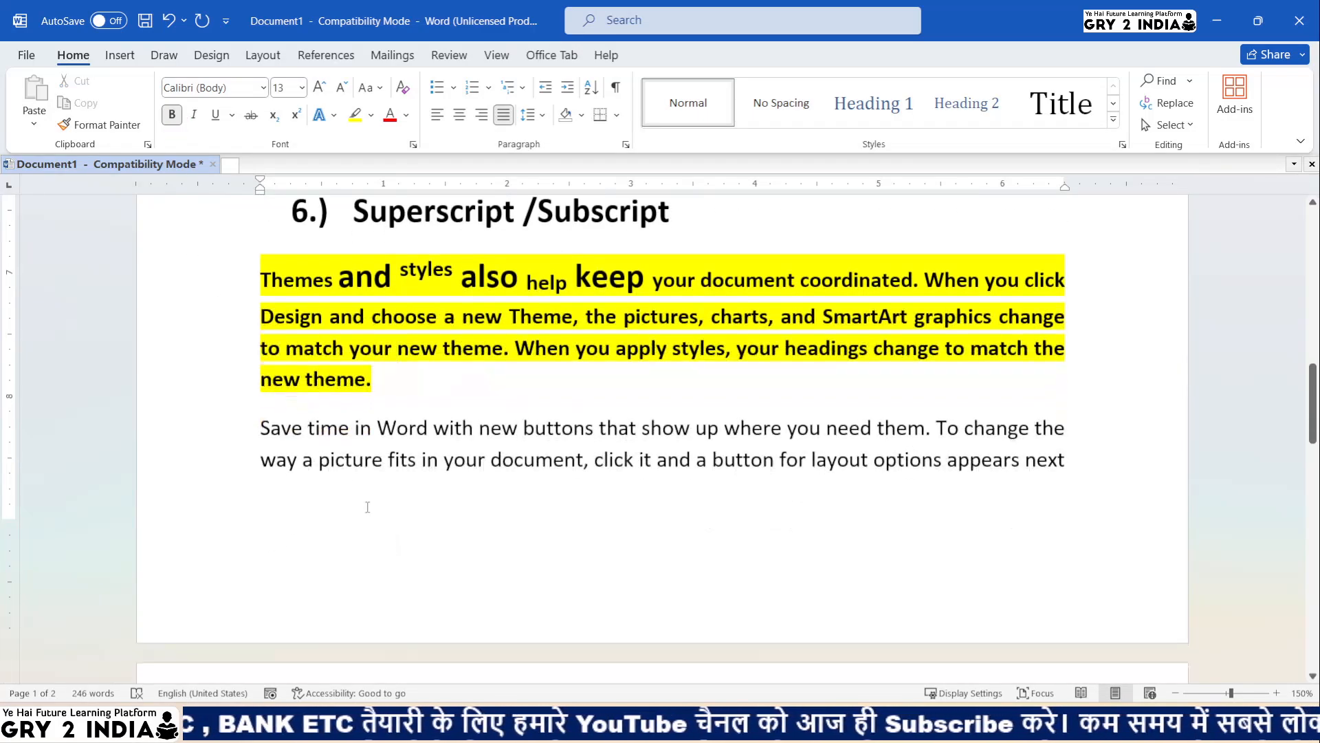
pyautogui.moveTo(263, 428); pyautogui.dragTo(1052, 425)
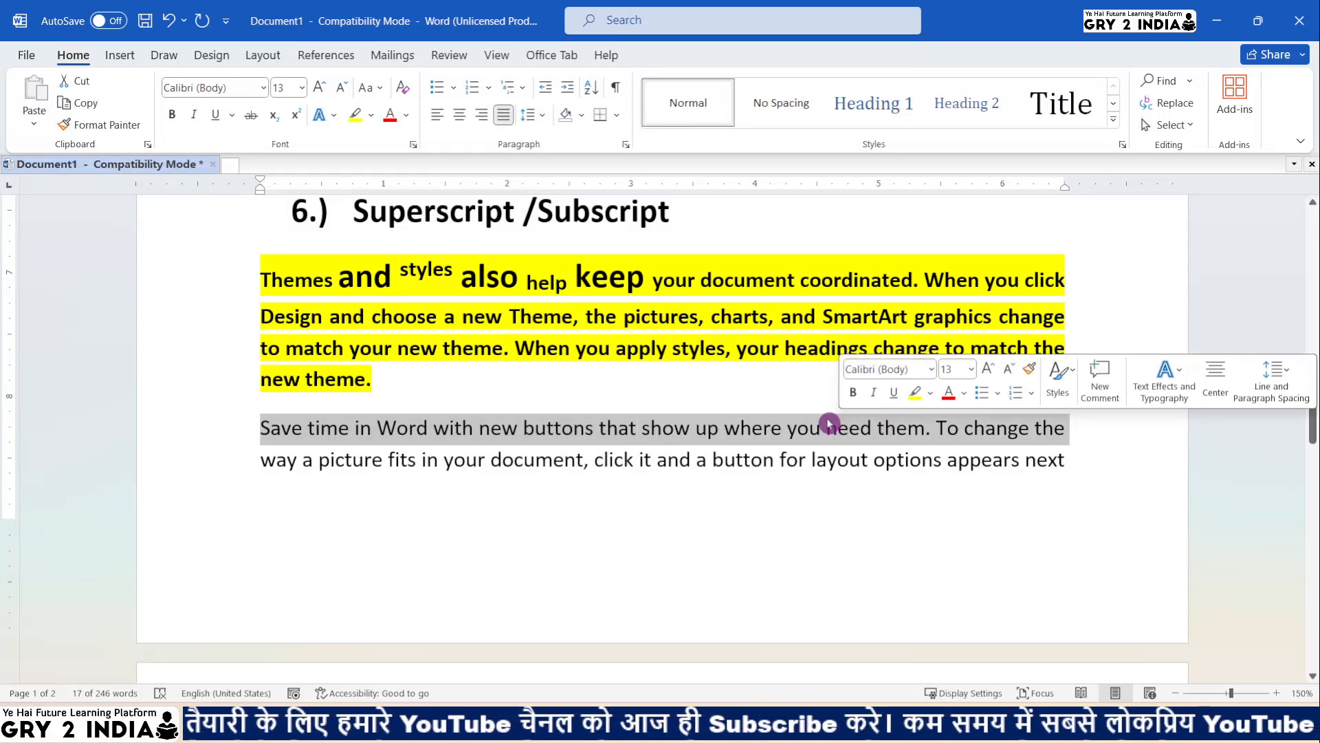
pyautogui.click(172, 114)
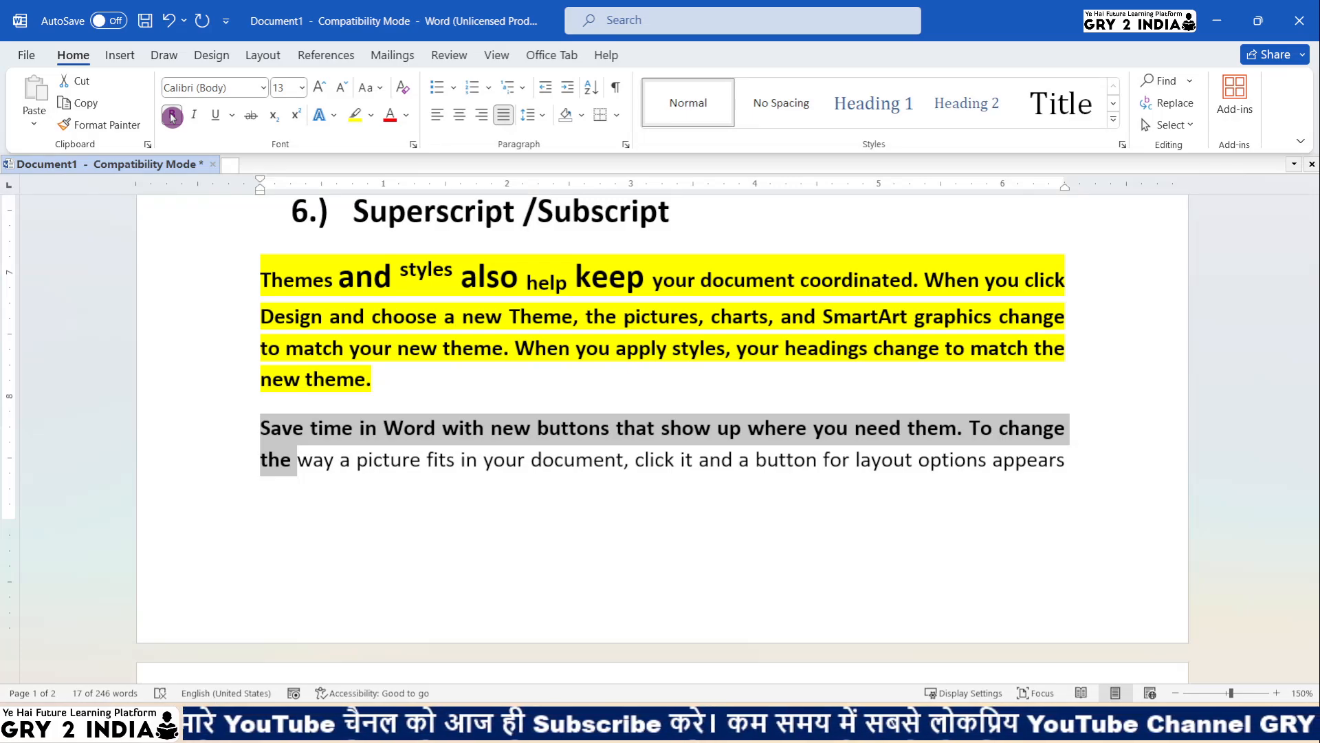
pyautogui.click(372, 115)
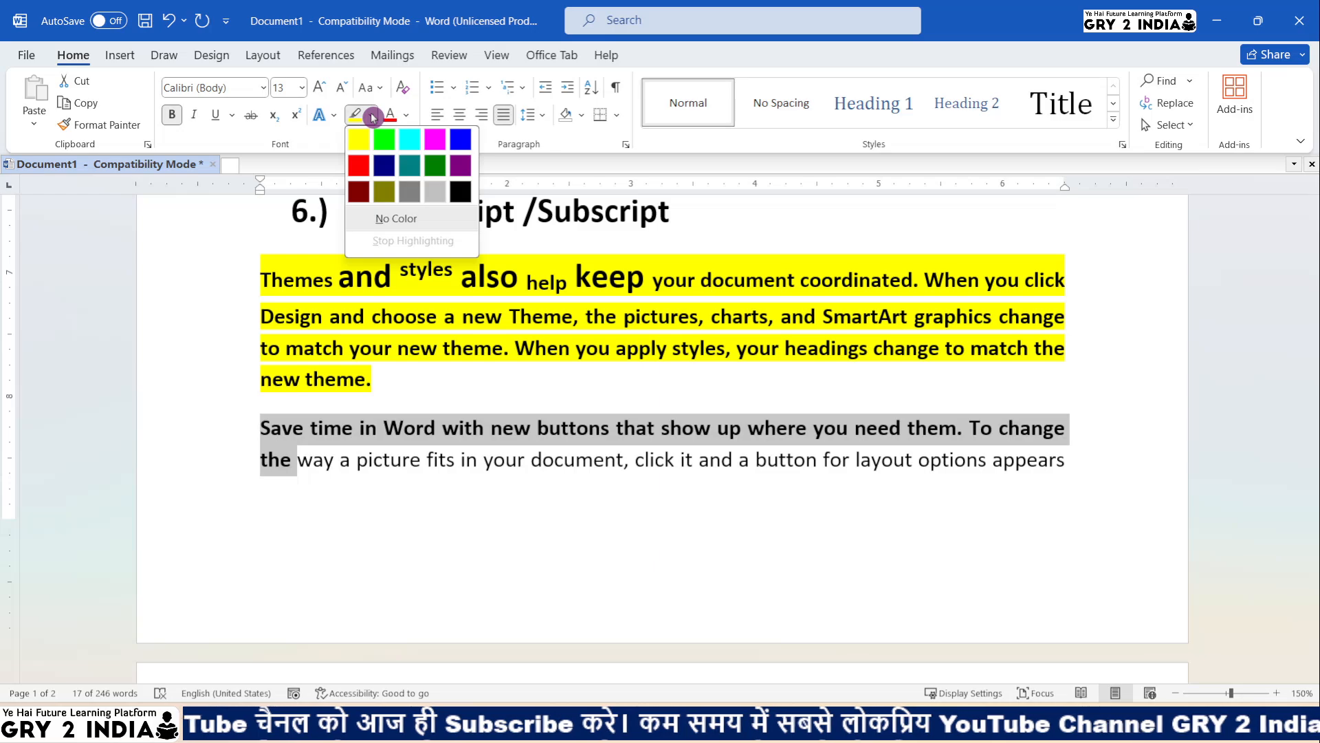
pyautogui.click(364, 141)
pyautogui.click(289, 450)
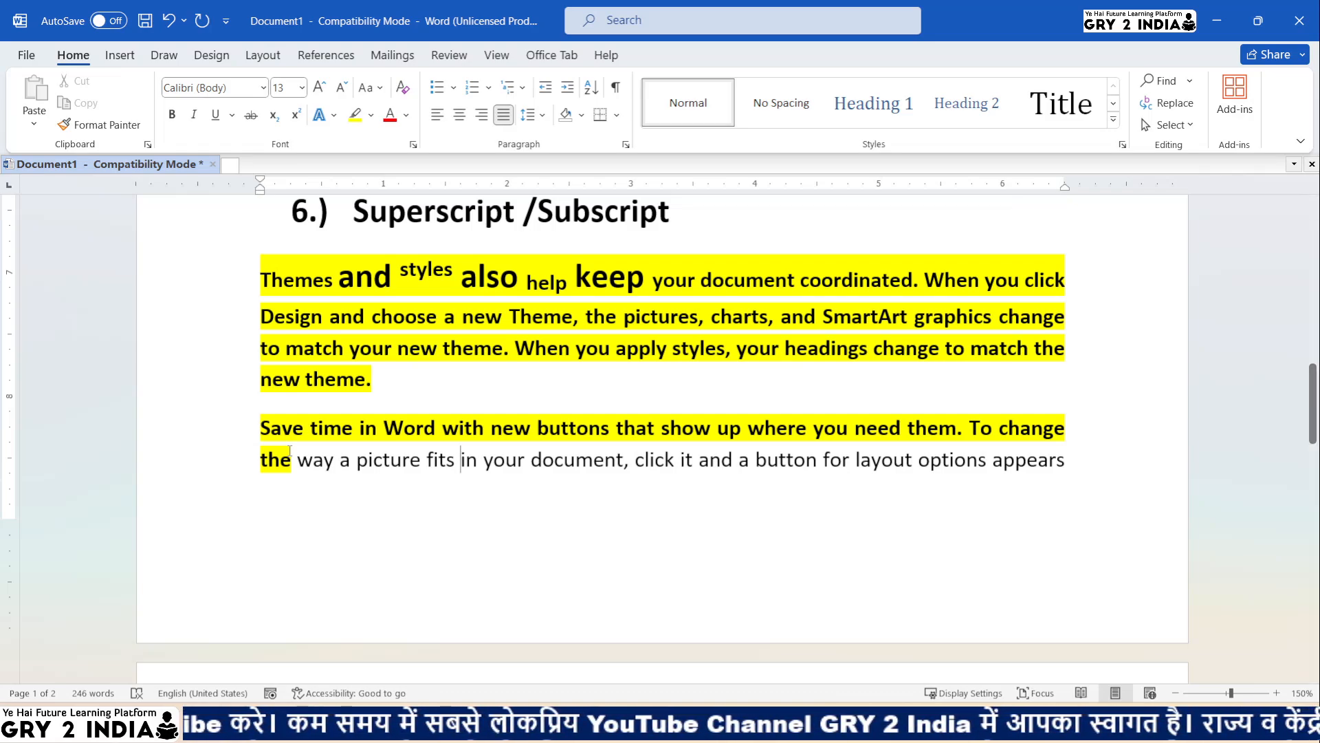
pyautogui.scroll(-5, 303, 474)
pyautogui.scroll(1, 327, 504)
pyautogui.scroll(8, 326, 504)
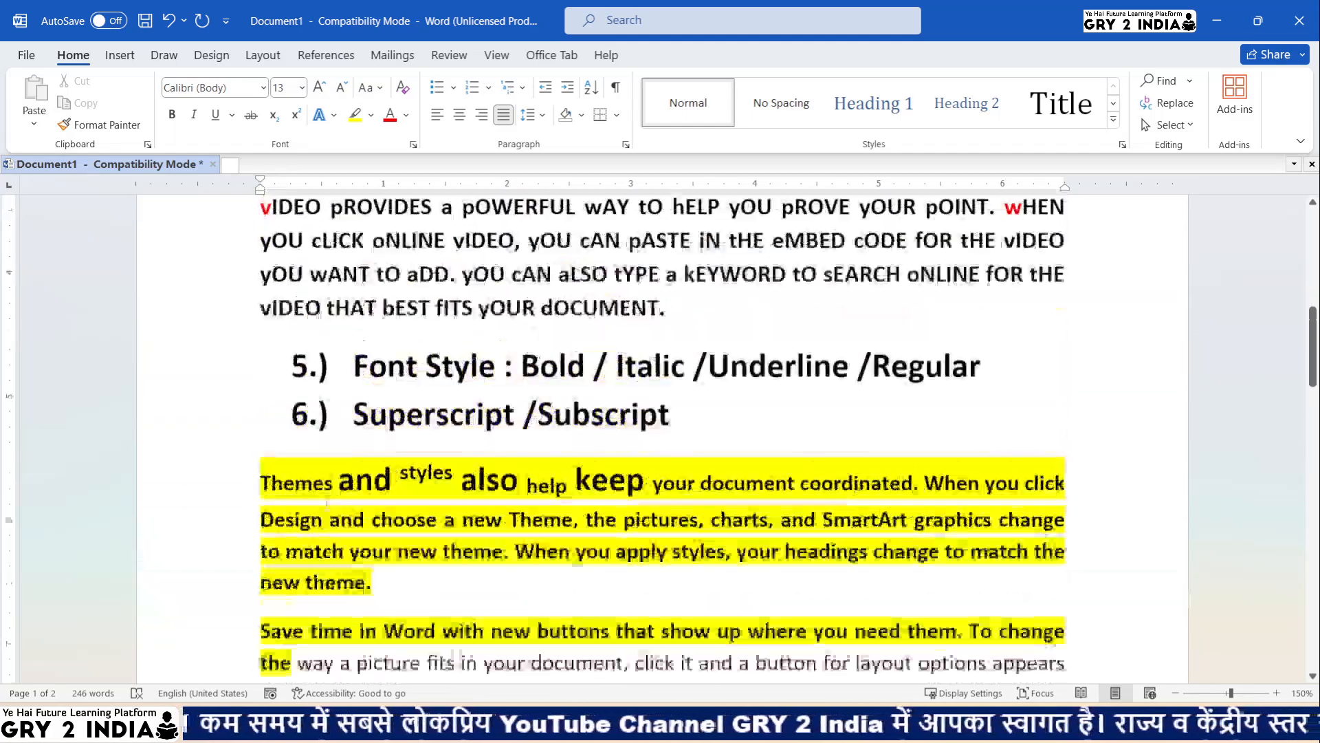
pyautogui.click(731, 581)
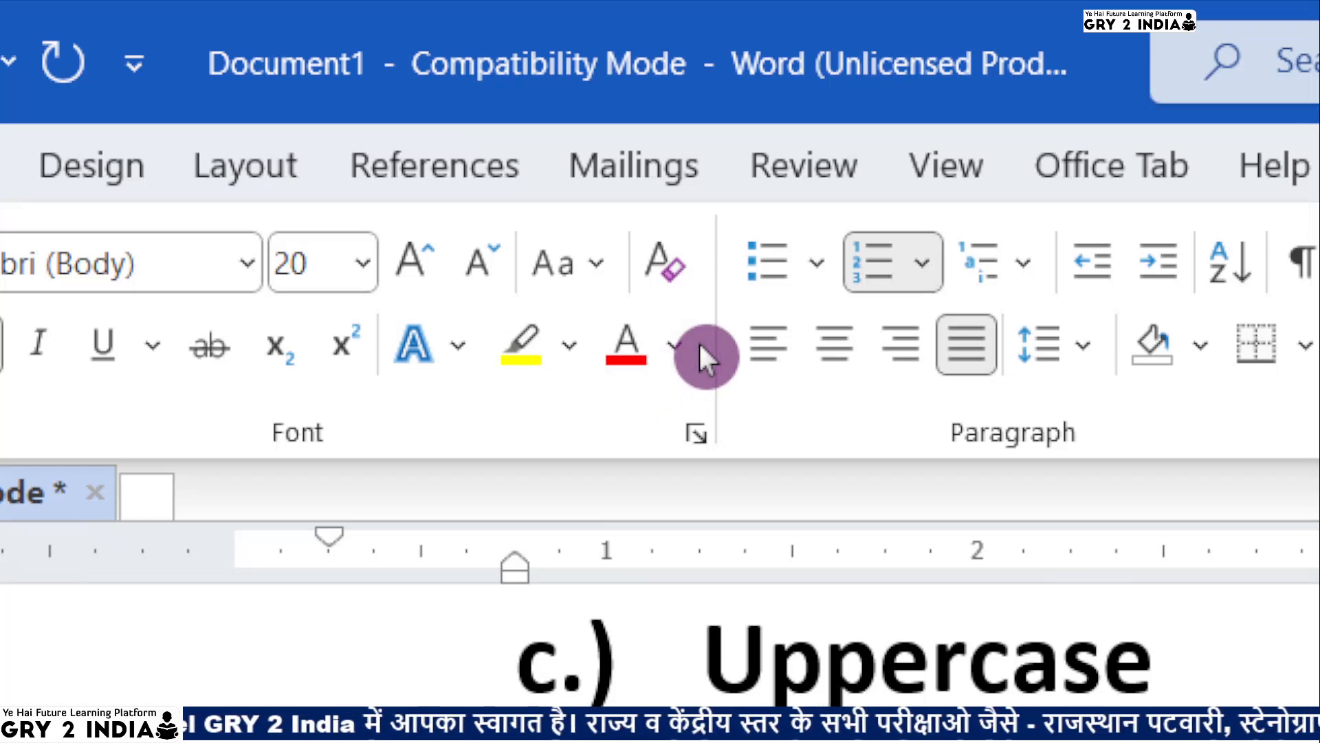
# - View the Font Color choices on item 6 and dismiss them, leaving the colour unchanged
pyautogui.click(675, 365)
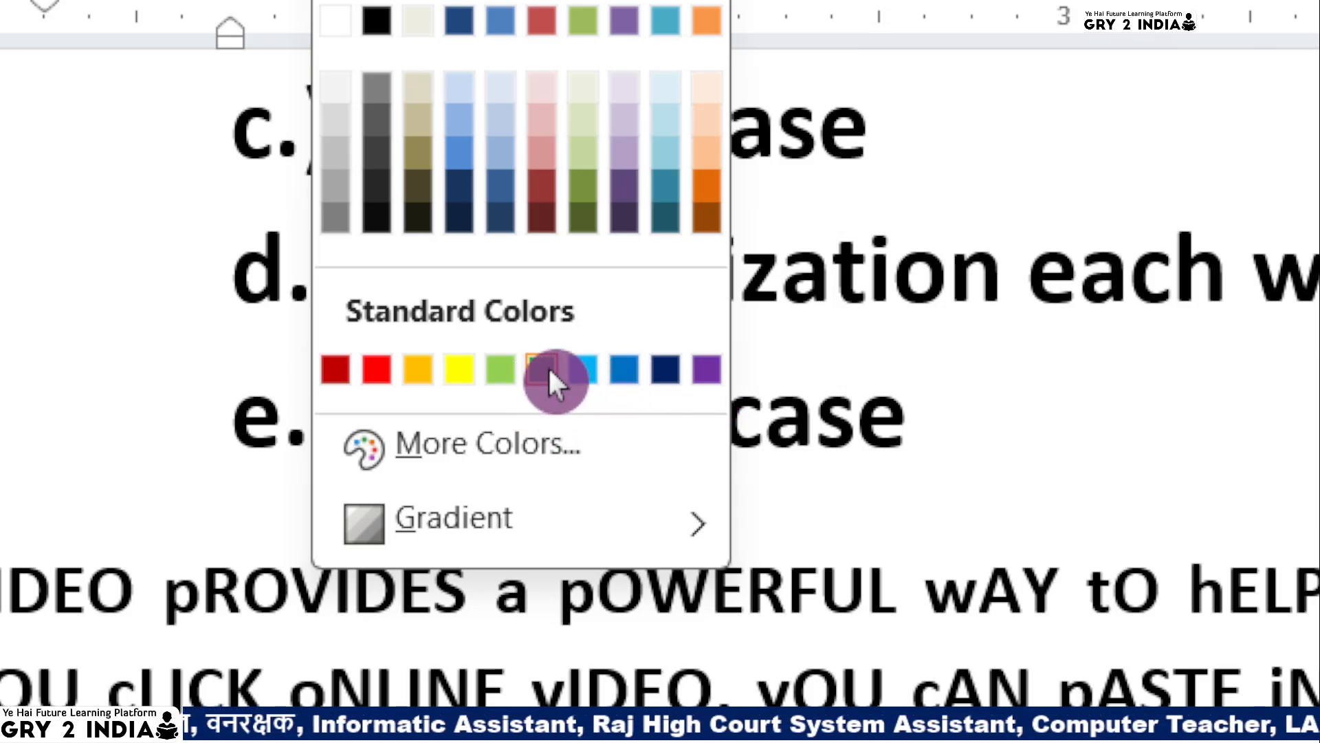
pyautogui.click(973, 372)
pyautogui.scroll(-2, 306, 537)
pyautogui.scroll(4, 307, 562)
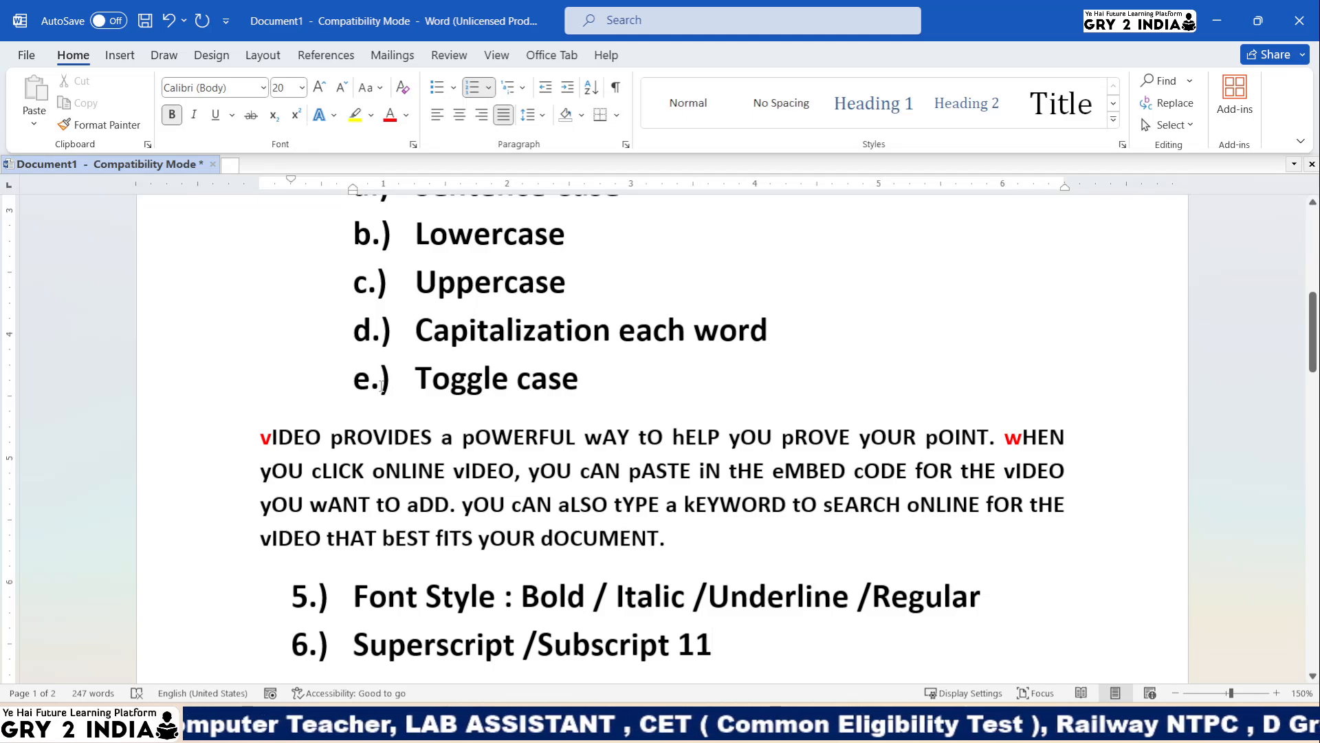
pyautogui.scroll(-2, 382, 386)
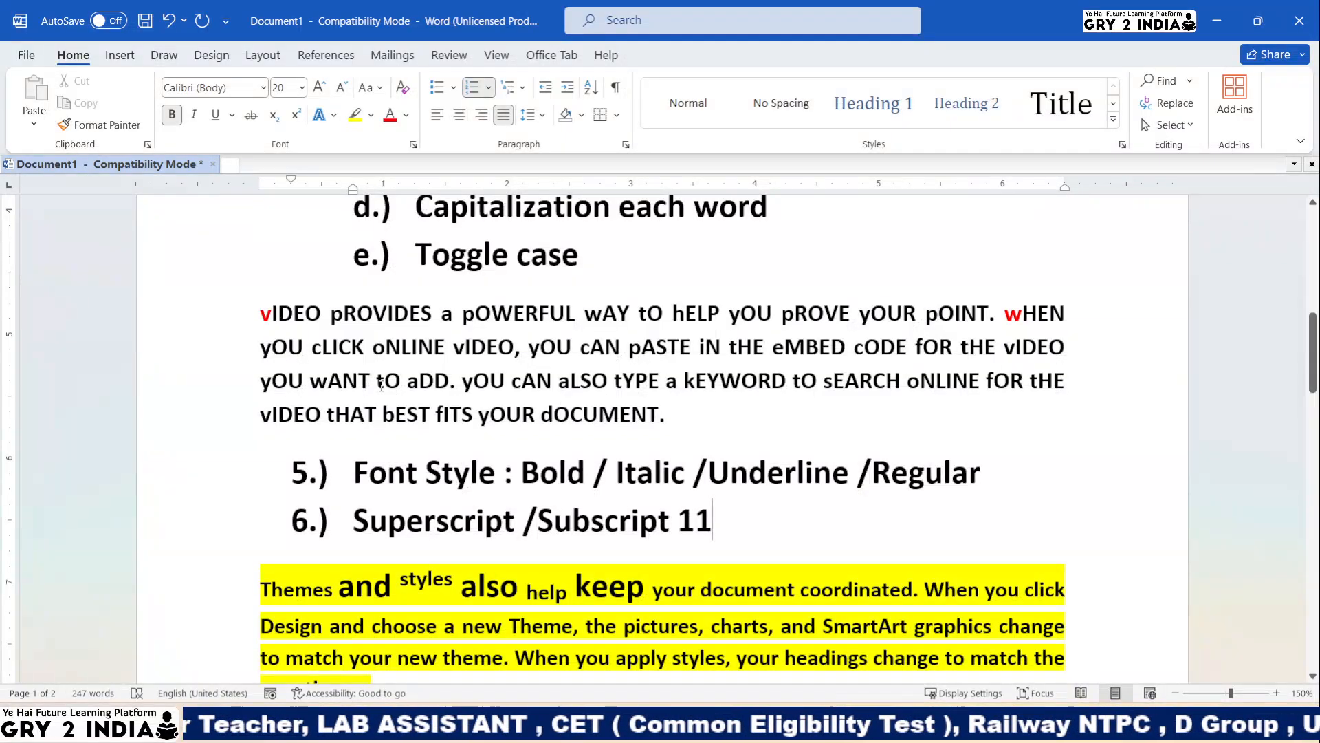
pyautogui.scroll(10, 382, 386)
pyautogui.scroll(-2, 286, 333)
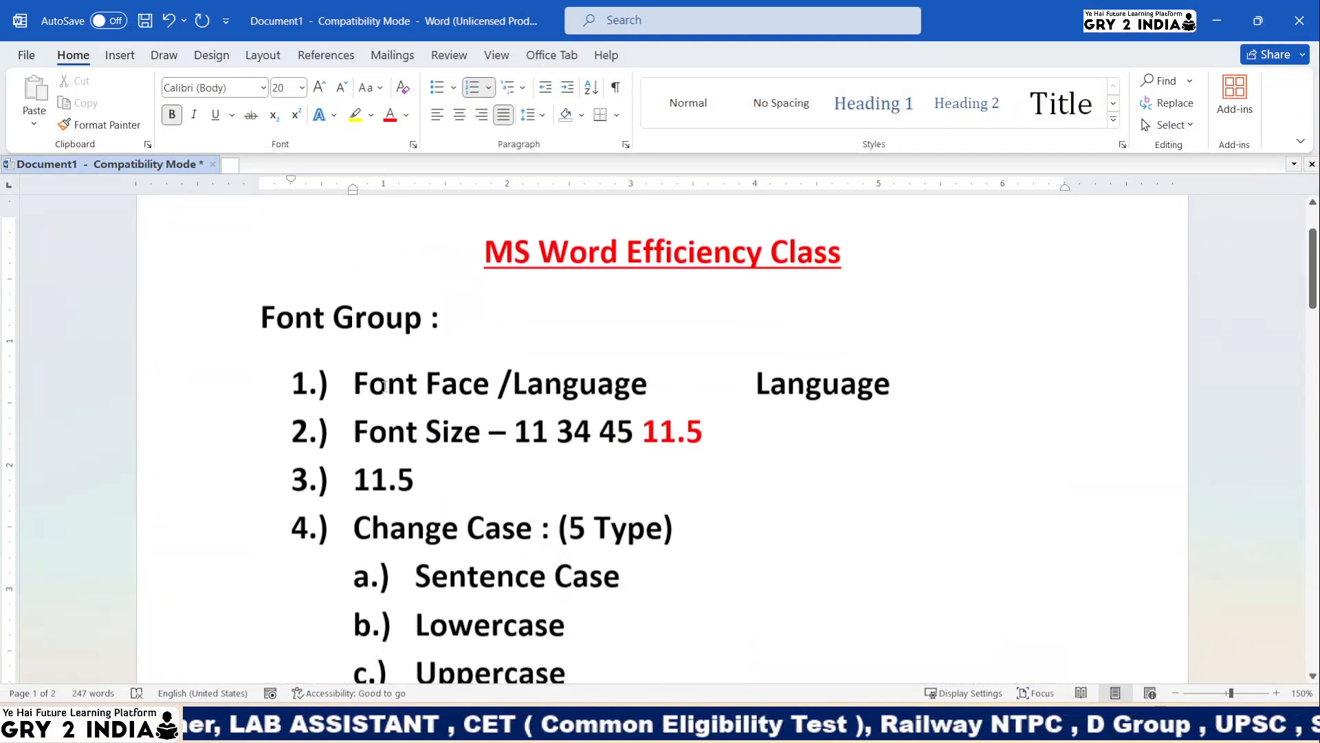
pyautogui.moveTo(270, 312); pyautogui.dragTo(430, 309)
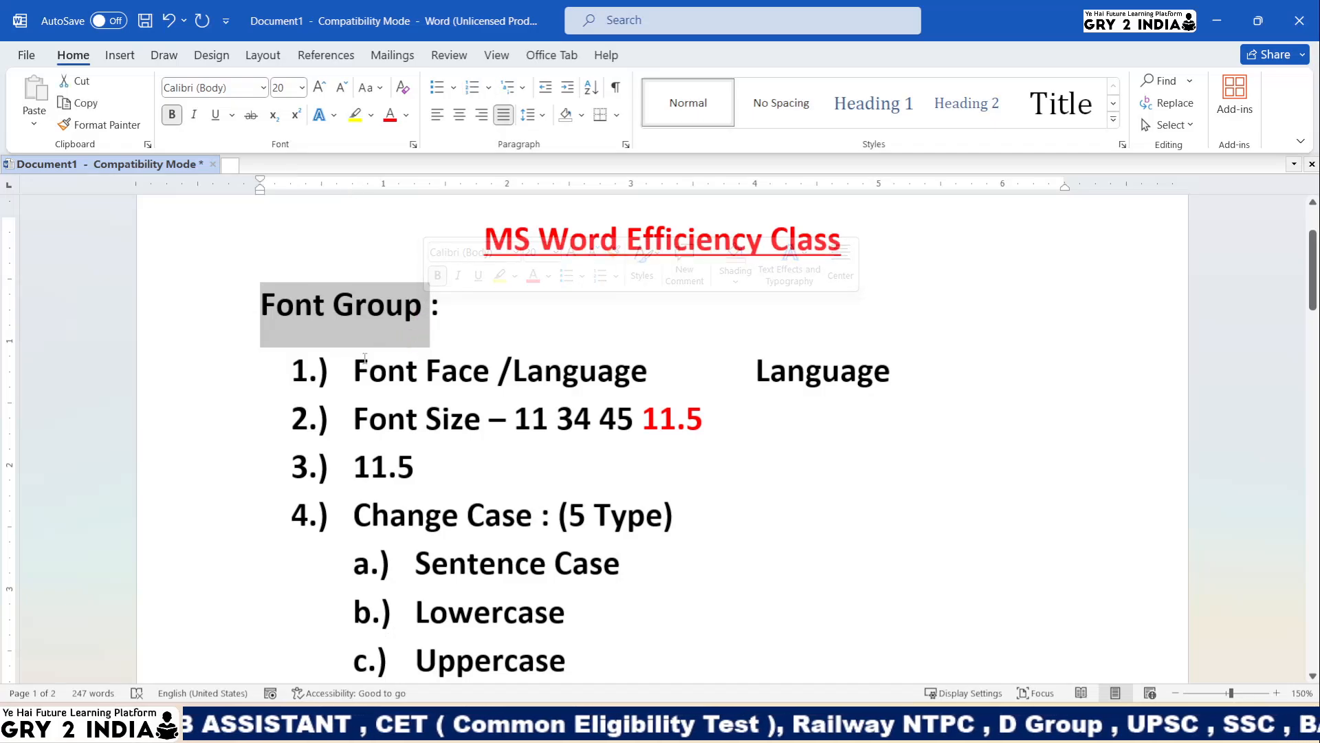
pyautogui.moveTo(354, 371); pyautogui.dragTo(512, 369)
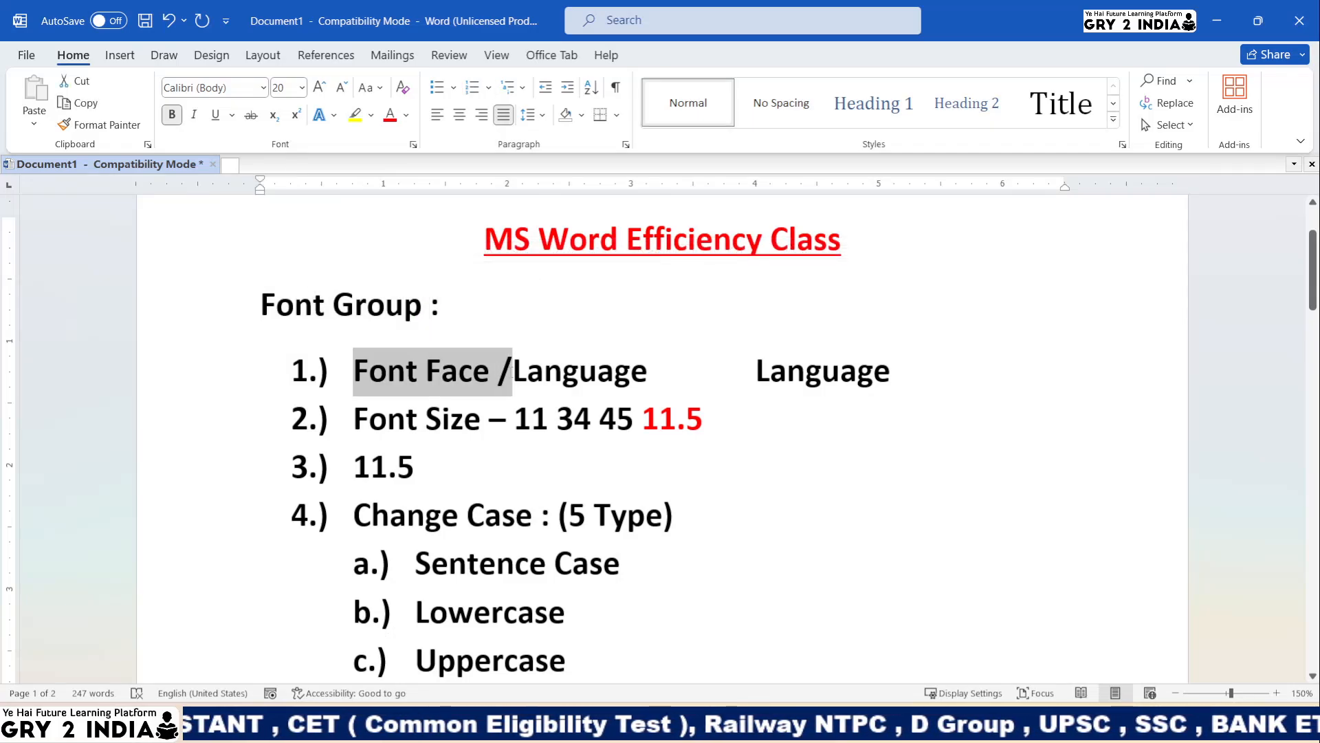
pyautogui.moveTo(357, 427); pyautogui.dragTo(467, 429)
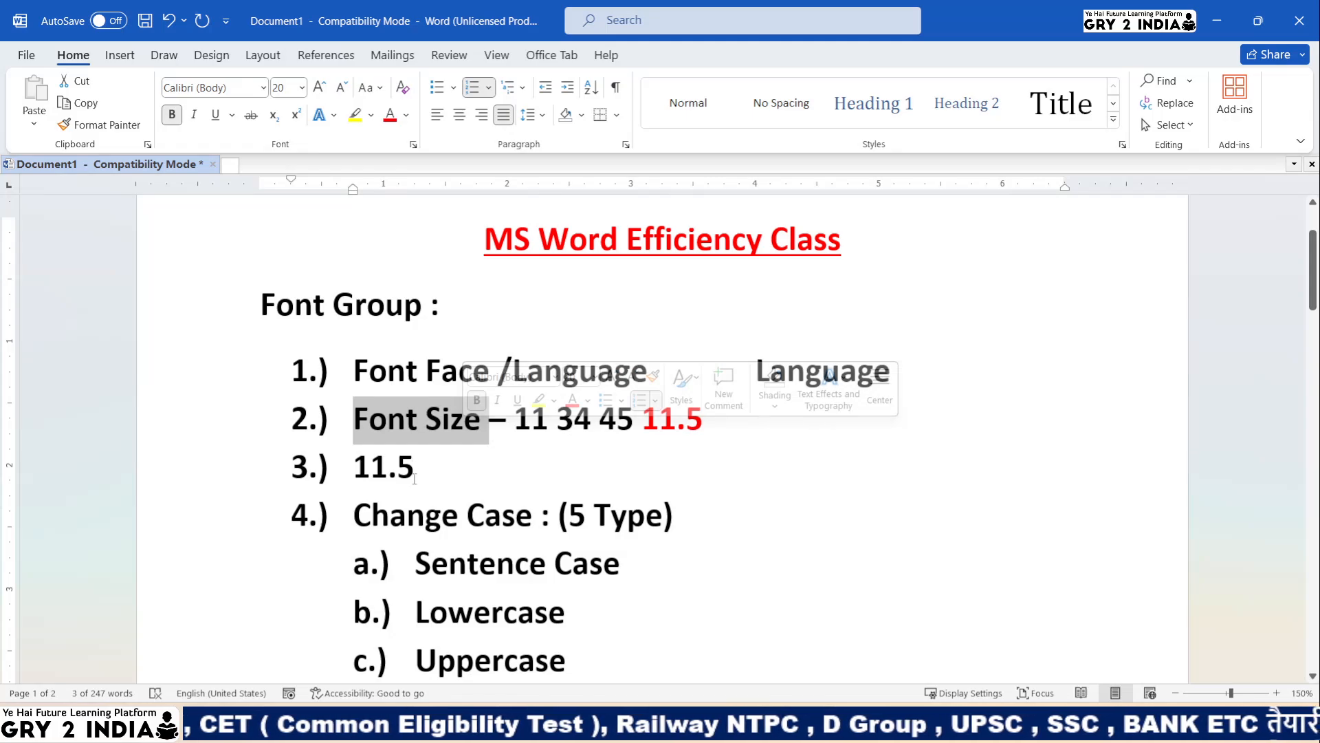
pyautogui.moveTo(356, 521); pyautogui.dragTo(501, 518)
pyautogui.moveTo(414, 468); pyautogui.dragTo(353, 466)
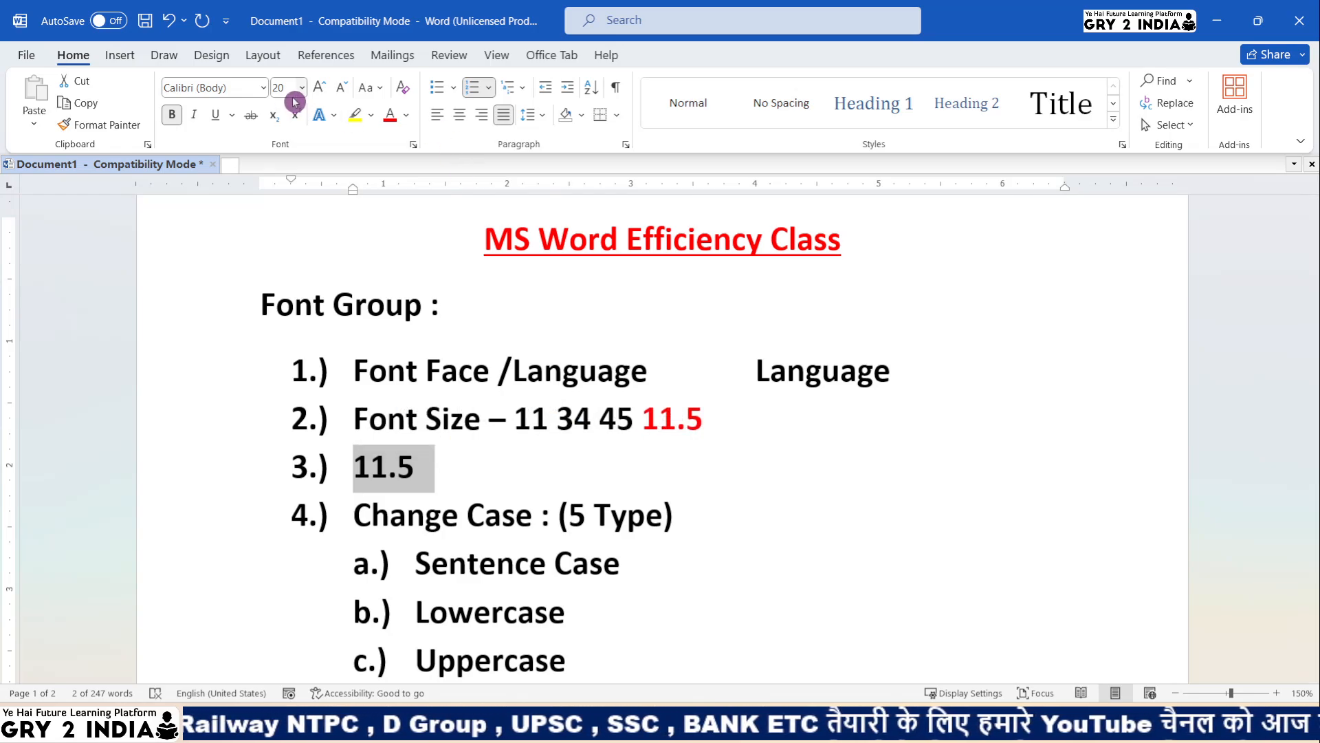
pyautogui.scroll(-5, 587, 472)
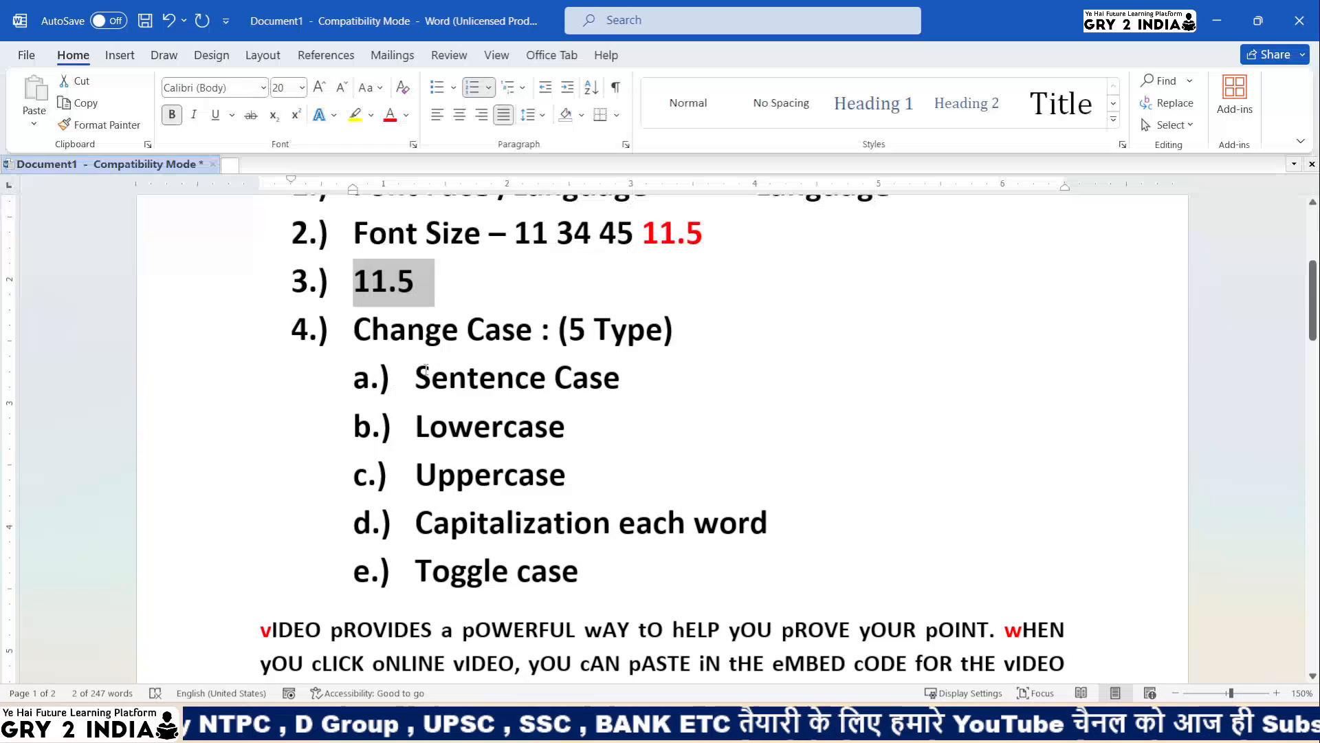
pyautogui.moveTo(425, 371); pyautogui.dragTo(642, 584)
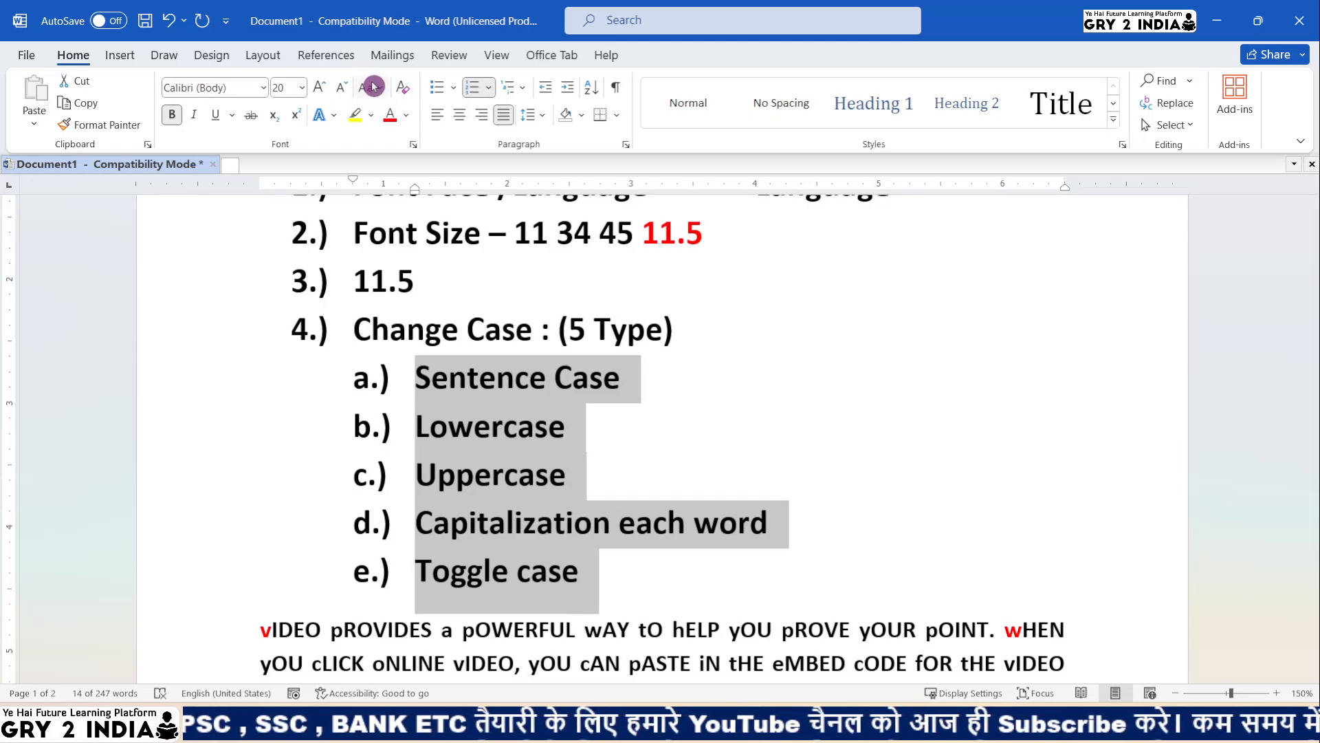
pyautogui.click(467, 568)
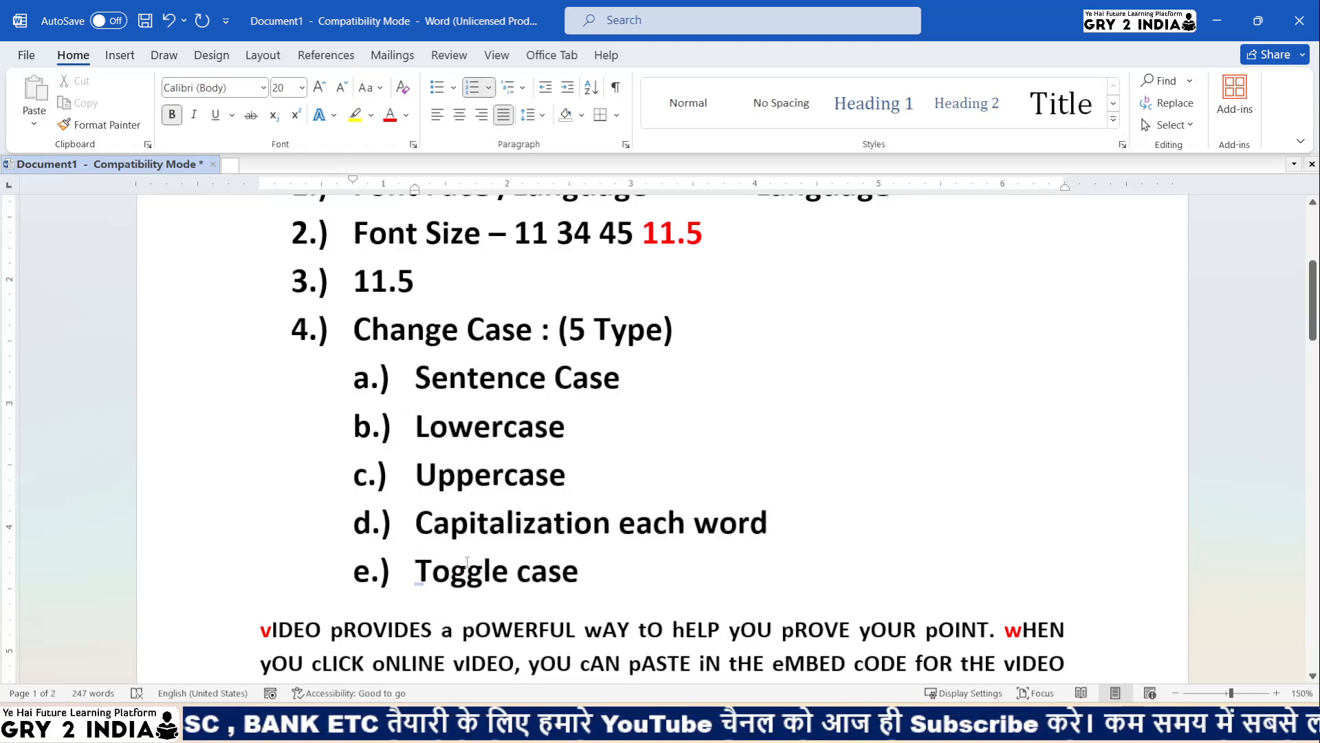
pyautogui.scroll(-2, 468, 562)
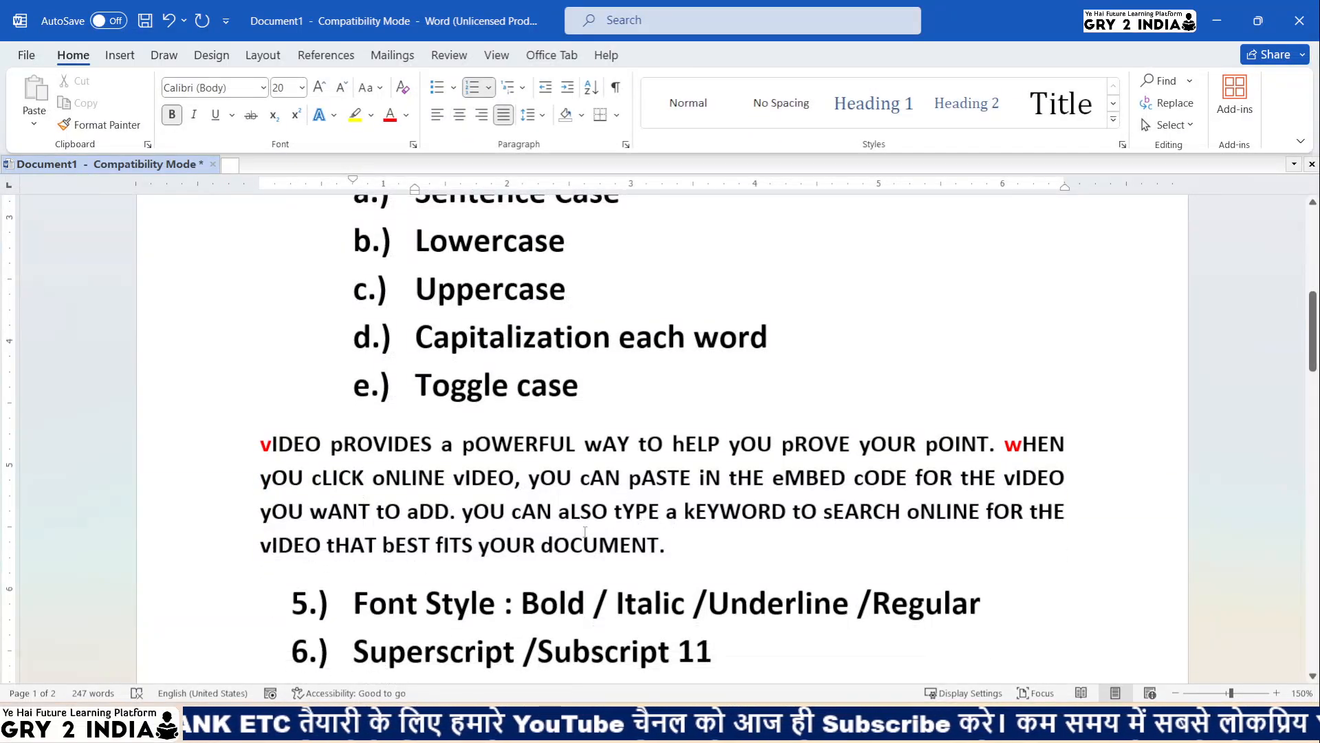
pyautogui.scroll(-2, 490, 533)
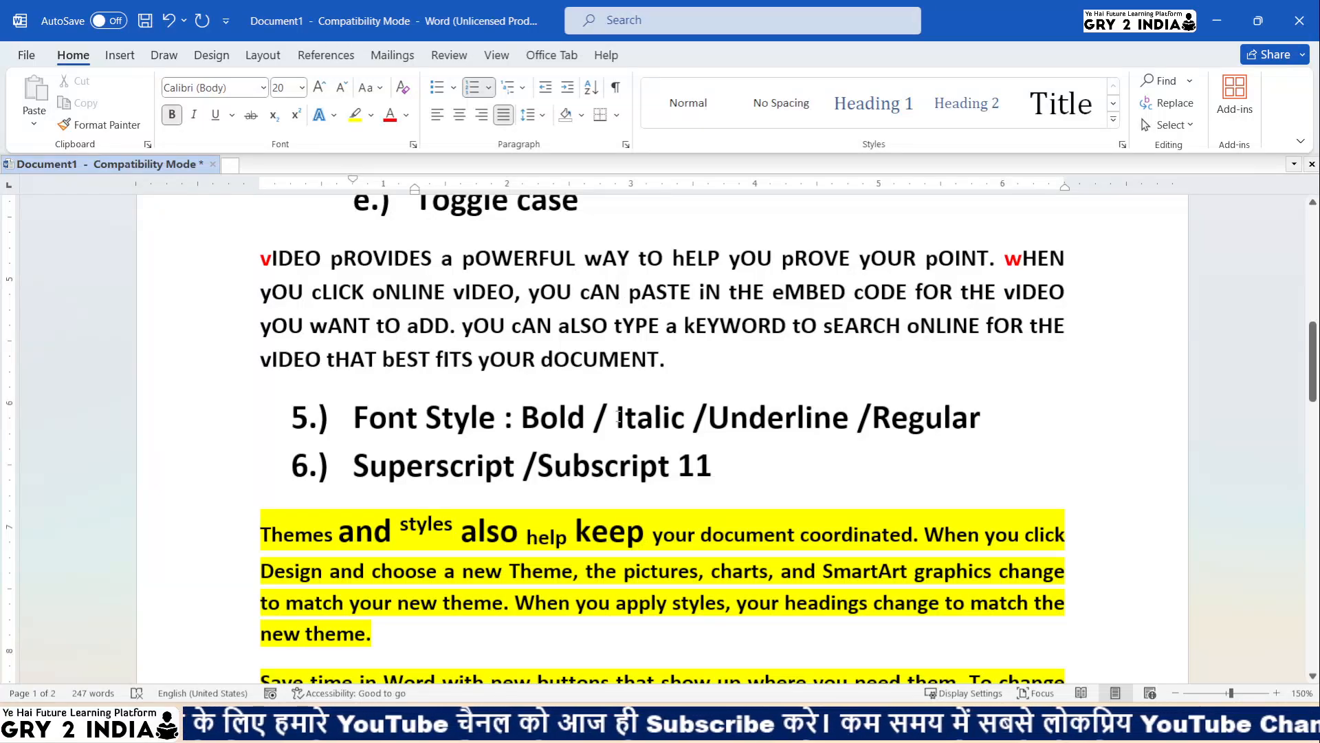
pyautogui.scroll(-8, 617, 417)
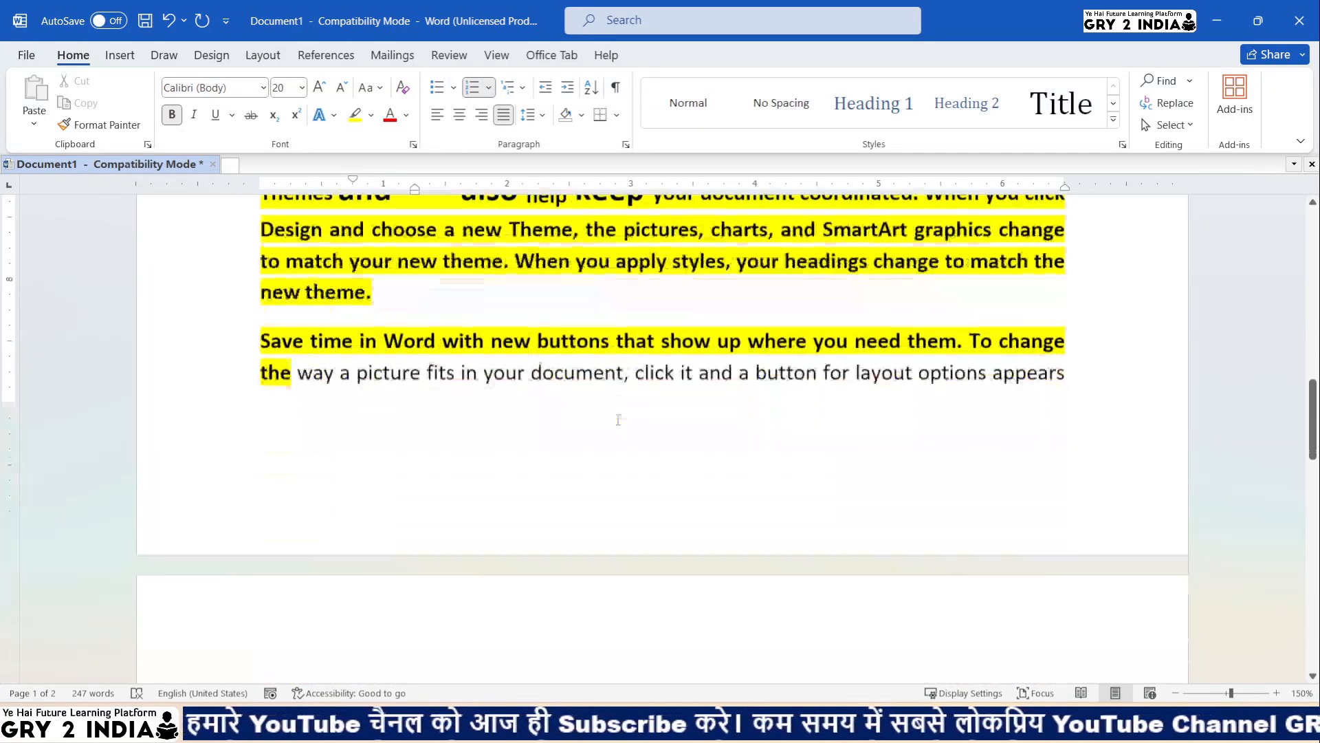
pyautogui.scroll(4, 615, 417)
pyautogui.scroll(3, 615, 417)
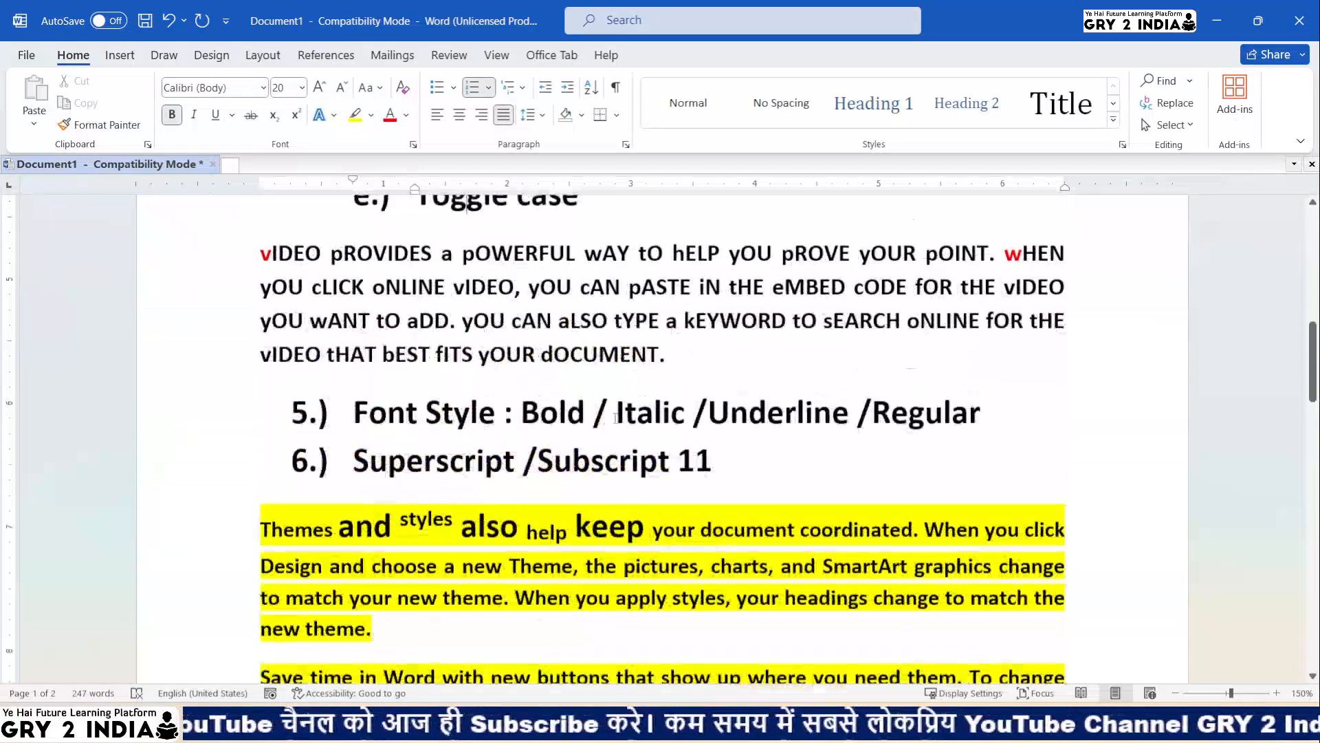
pyautogui.scroll(2, 466, 318)
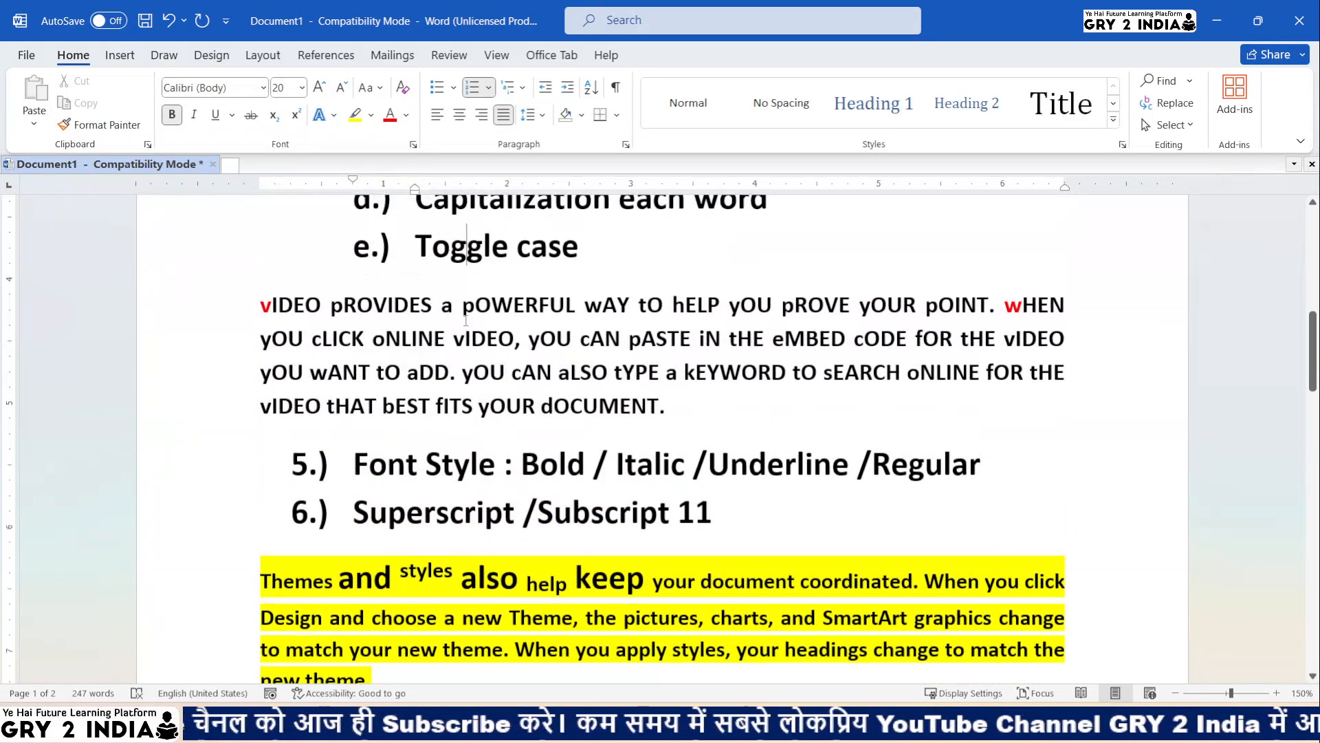
# - Clear the formatting from the mixed-case paragraph, then from the yellow Themes paragraph
pyautogui.moveTo(264, 382); pyautogui.dragTo(680, 480)
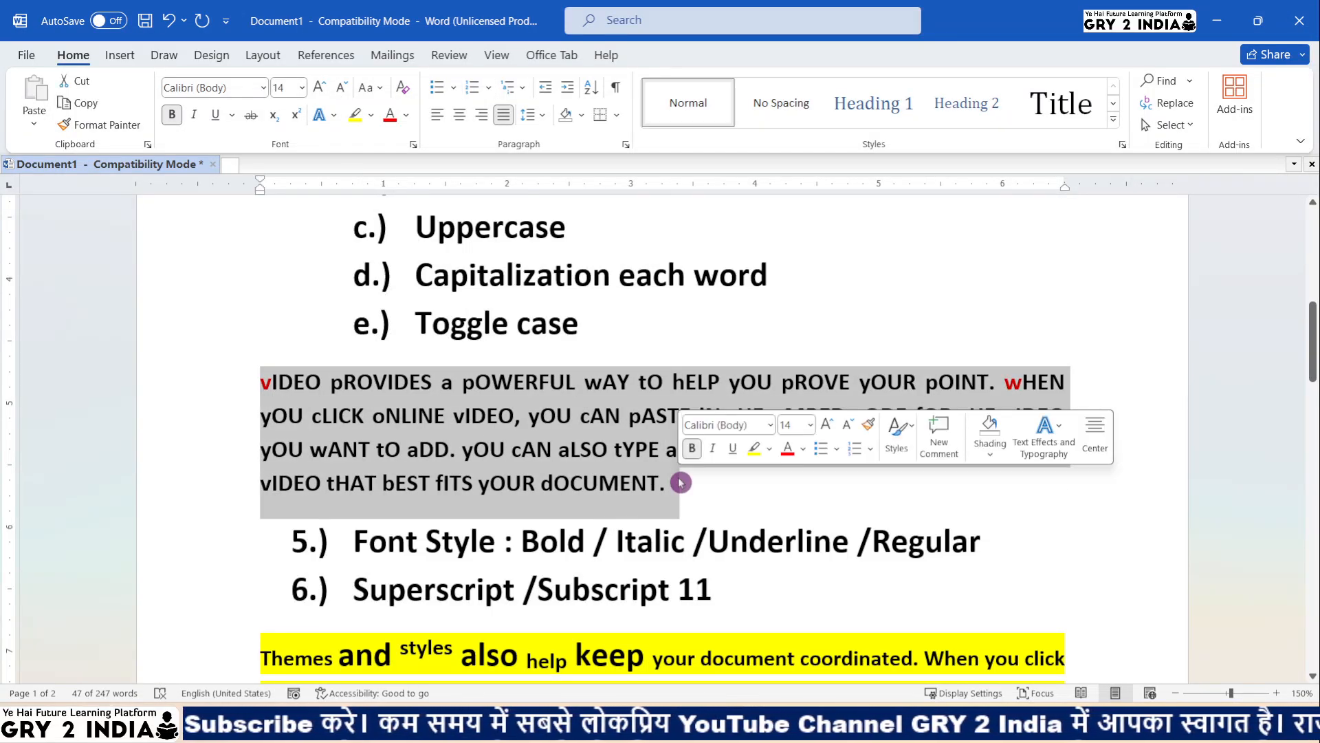
pyautogui.click(409, 94)
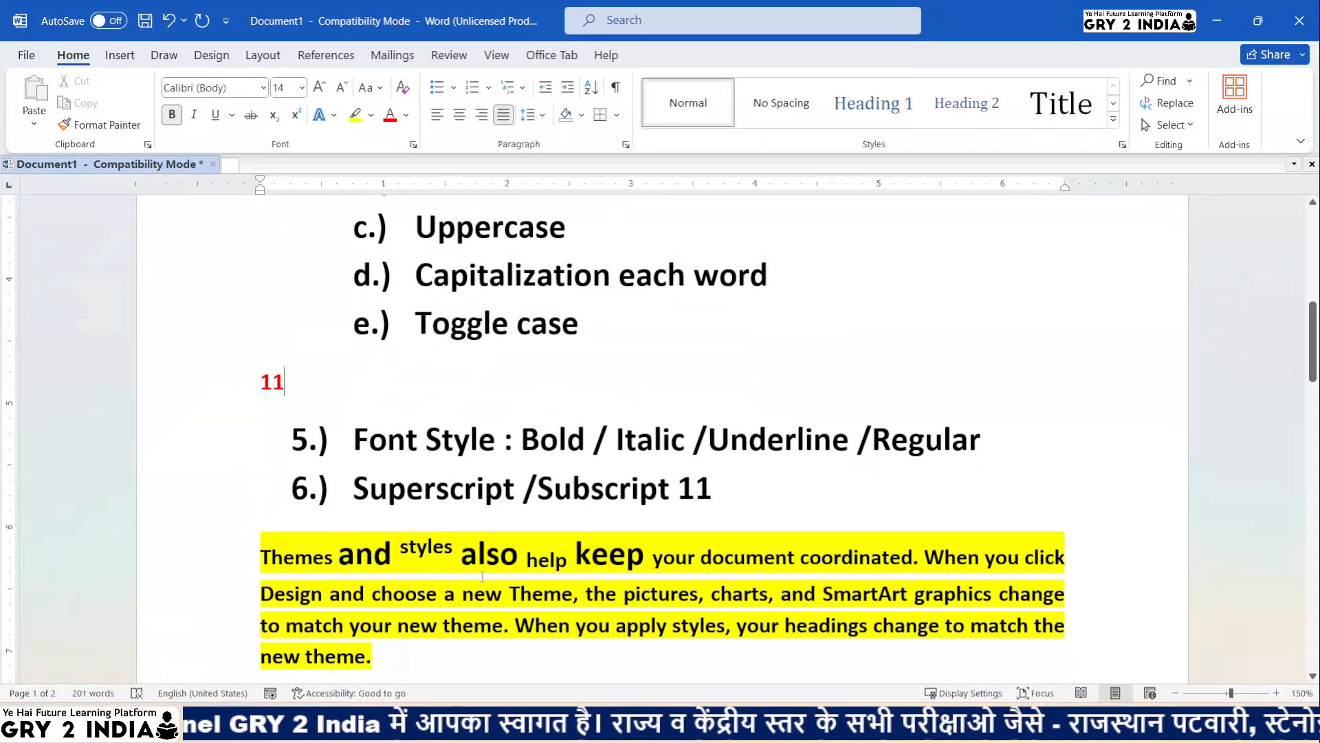
pyautogui.click(485, 591)
pyautogui.moveTo(395, 655); pyautogui.dragTo(264, 557)
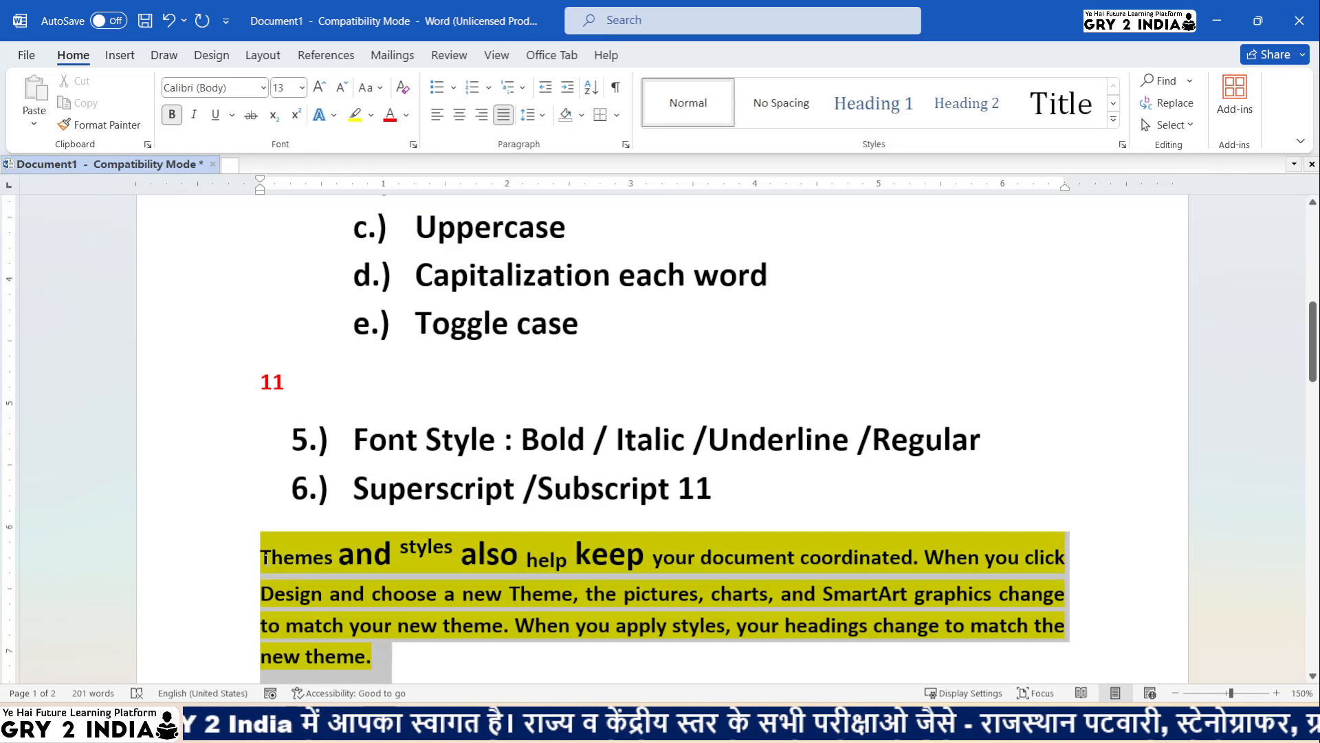
pyautogui.click(404, 94)
pyautogui.click(409, 569)
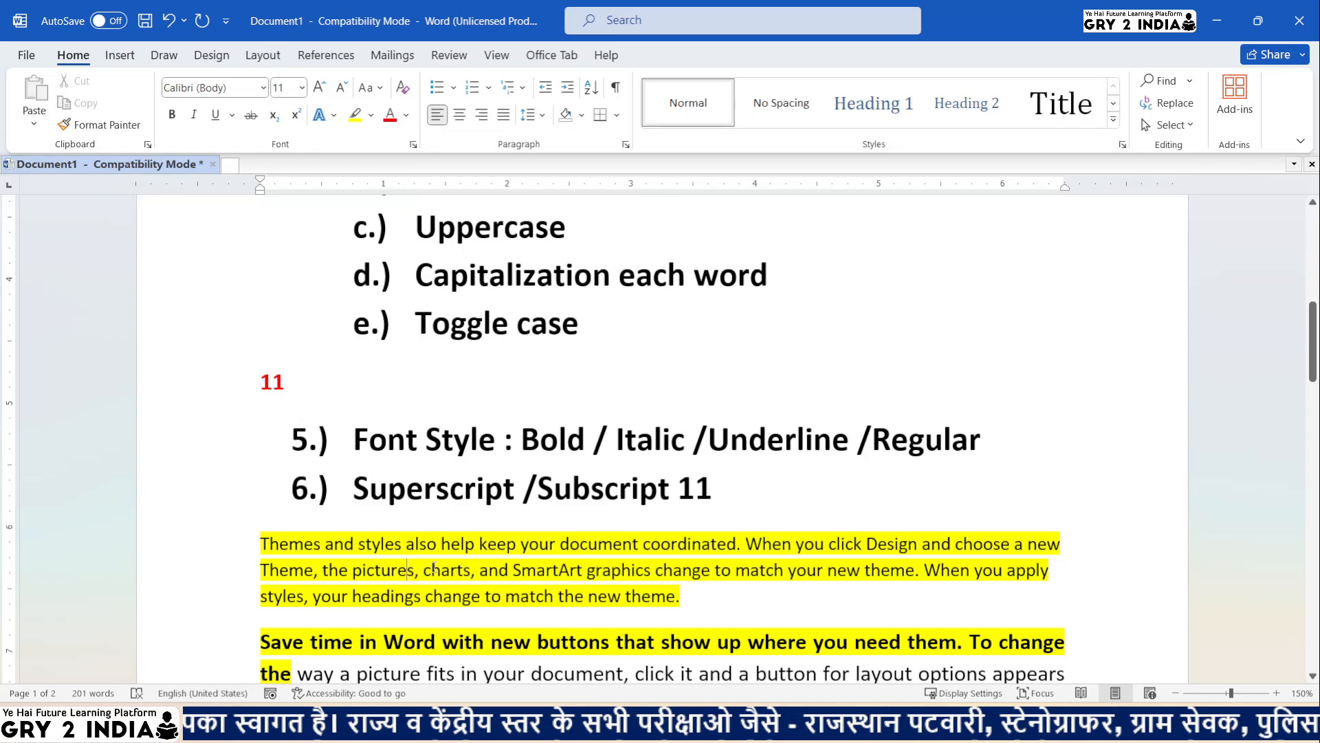